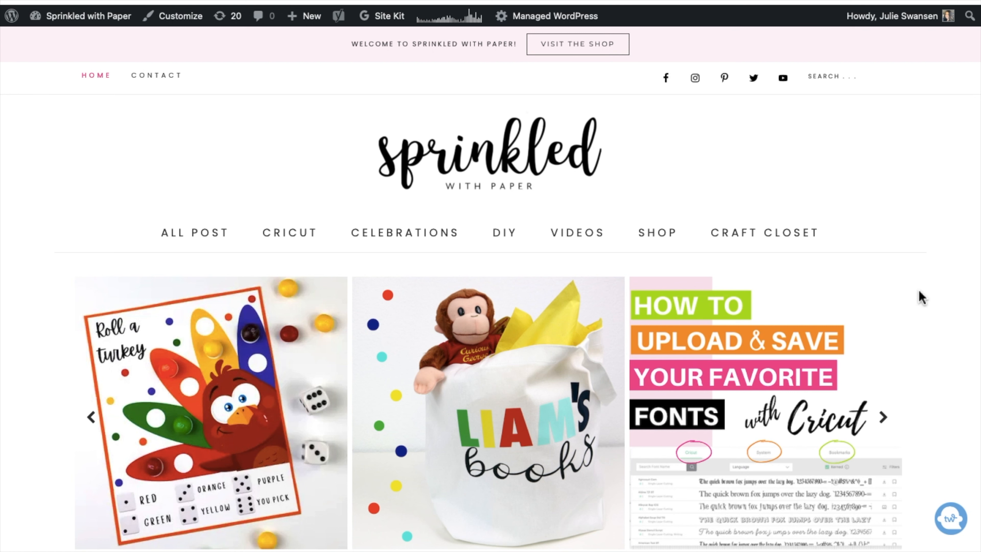
Open the Sprinkled with Paper shop from the blog and search its products for "free"
{"action": "scroll", "coordinate": [662, 210], "scroll_direction": "down", "scroll_amount": 2}
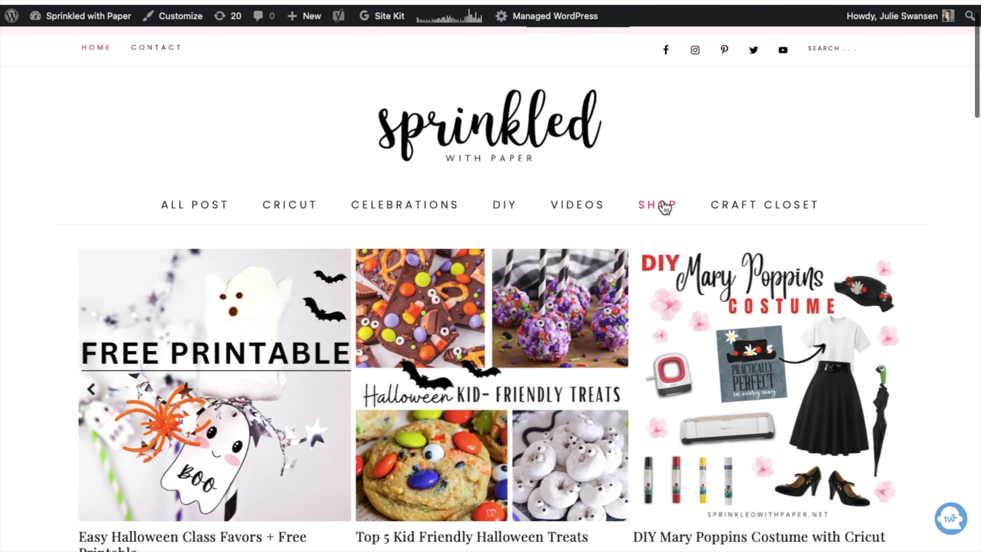
{"action": "left_click", "coordinate": [662, 210]}
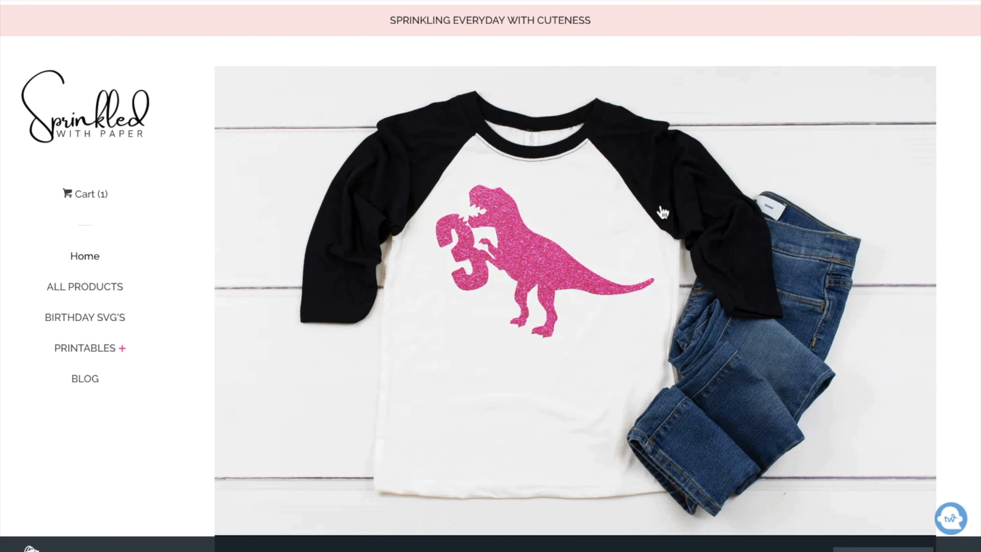
{"action": "scroll", "coordinate": [662, 212], "scroll_direction": "down", "scroll_amount": 3}
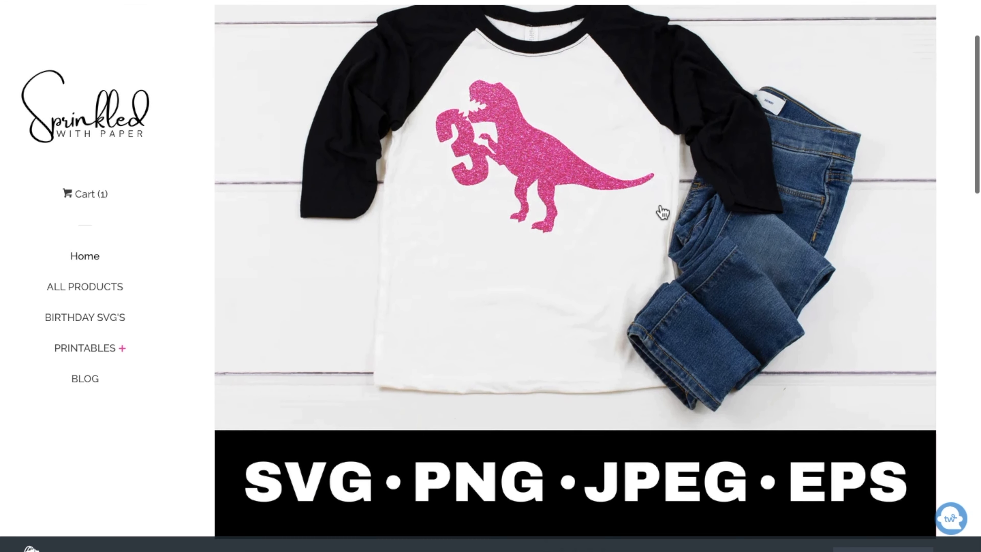
{"action": "scroll", "coordinate": [662, 212], "scroll_direction": "down", "scroll_amount": 6}
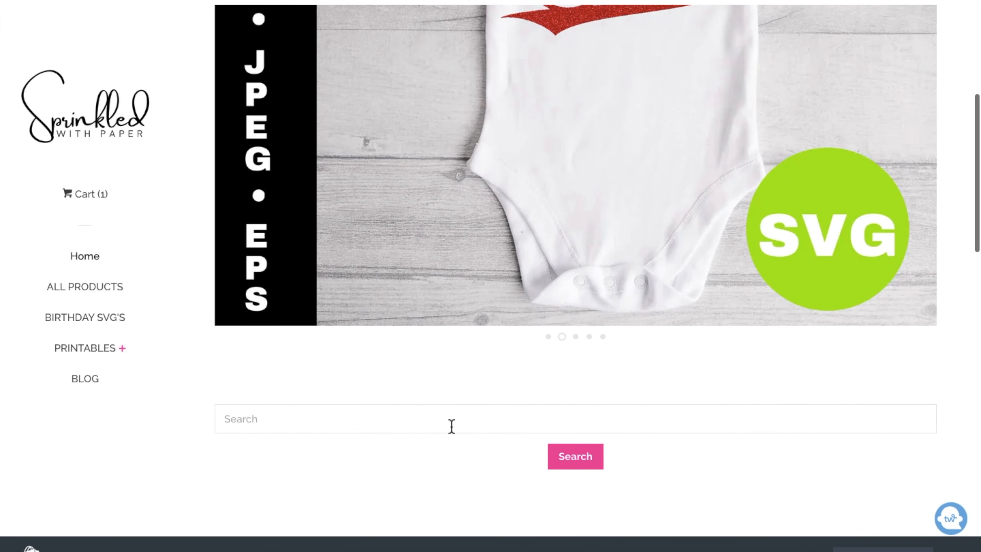
{"action": "left_click", "coordinate": [451, 426]}
{"action": "type", "text": "free"}
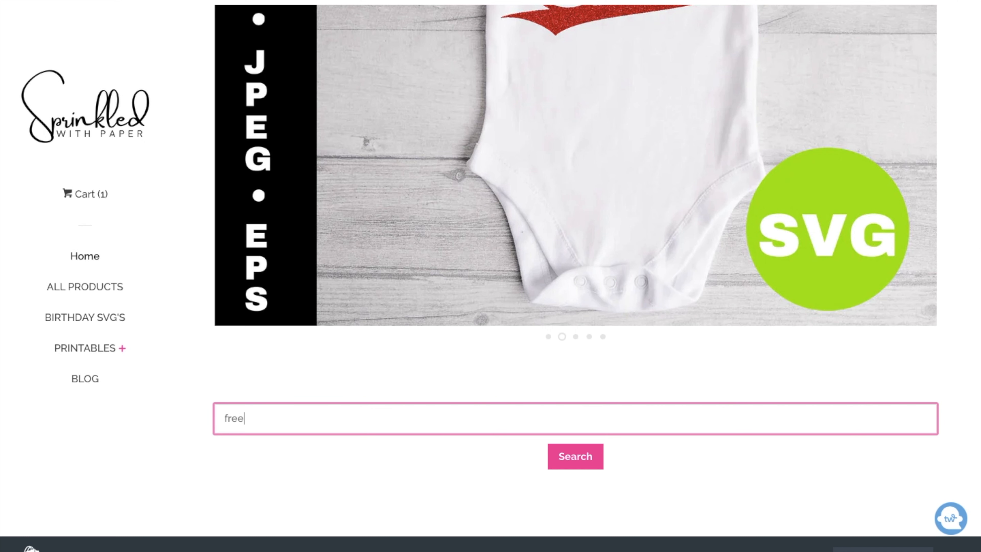
{"action": "key", "text": "Return"}
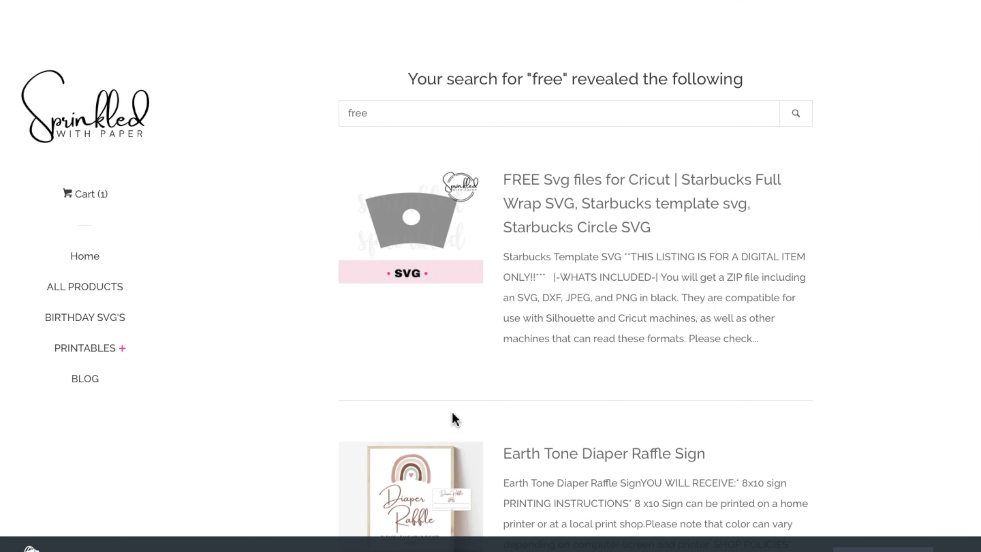
Open the free Starbucks Full Wrap SVG listing and add it to the cart
{"action": "left_click", "coordinate": [579, 209]}
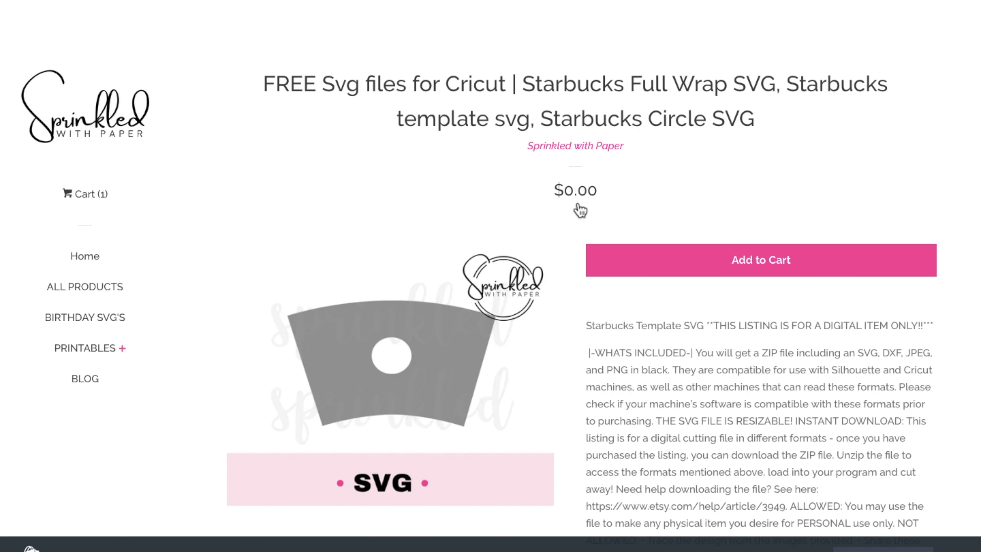
{"action": "left_click", "coordinate": [794, 267]}
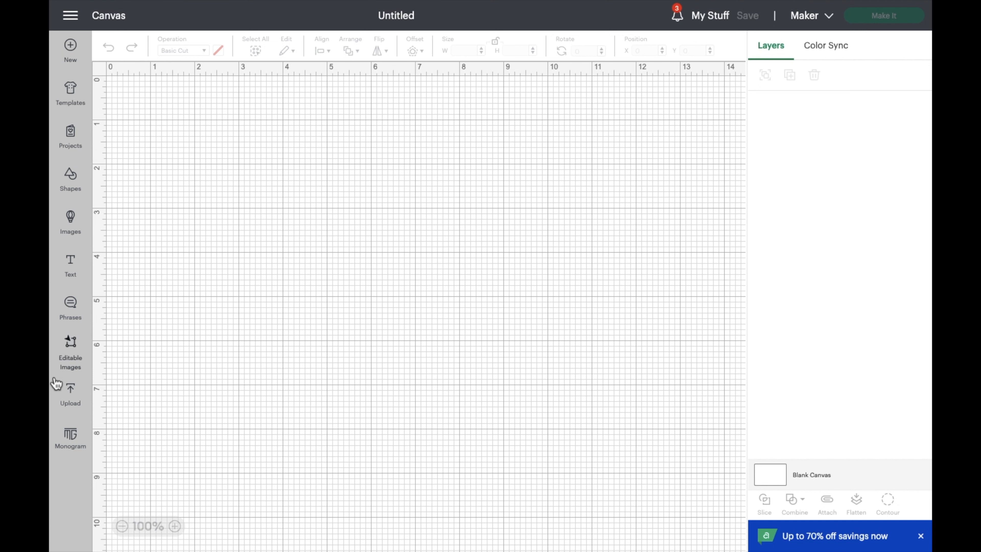
In Cricut Design Space, upload SwP Starbucks Wrap.svg from the Desktop as a cut image
{"action": "left_click", "coordinate": [72, 395]}
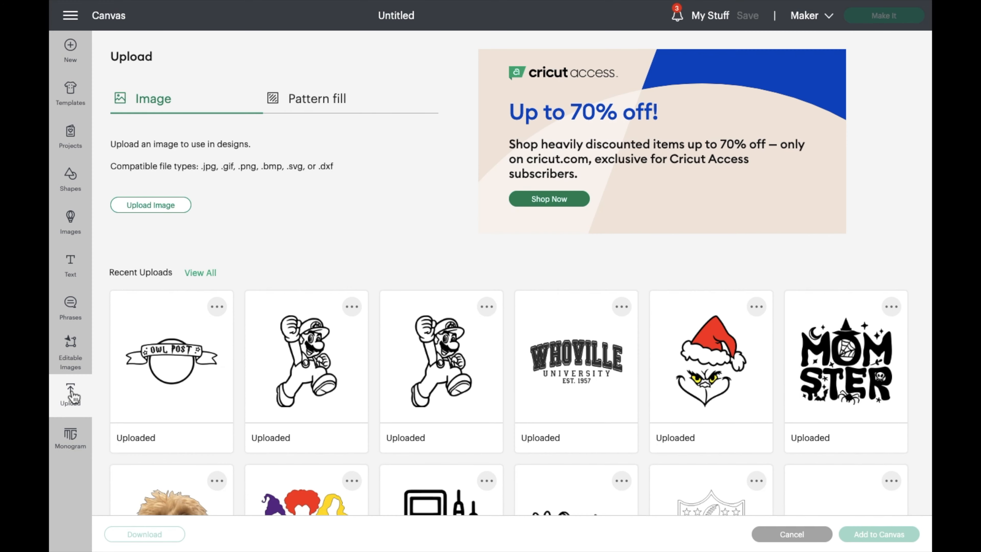
{"action": "left_click", "coordinate": [170, 206]}
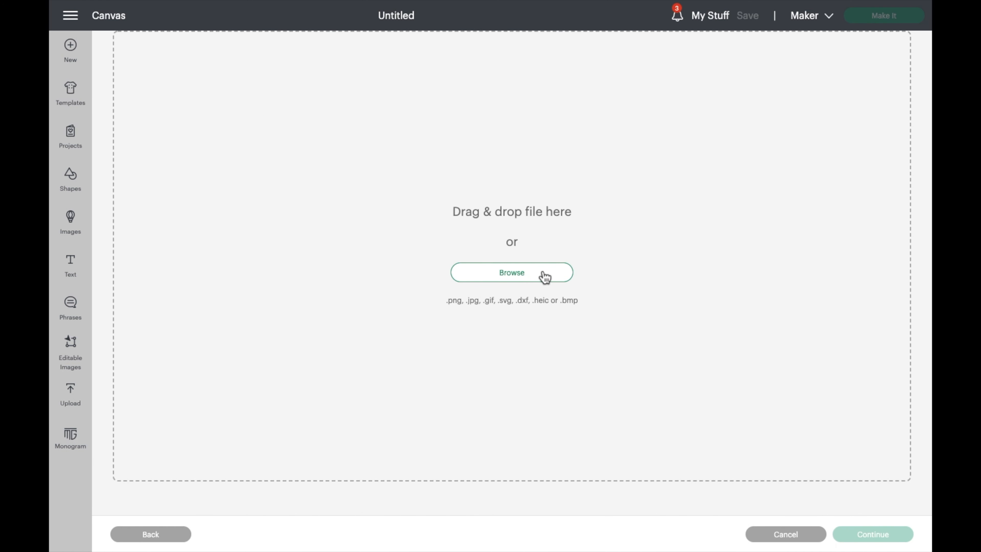
{"action": "left_click", "coordinate": [545, 277]}
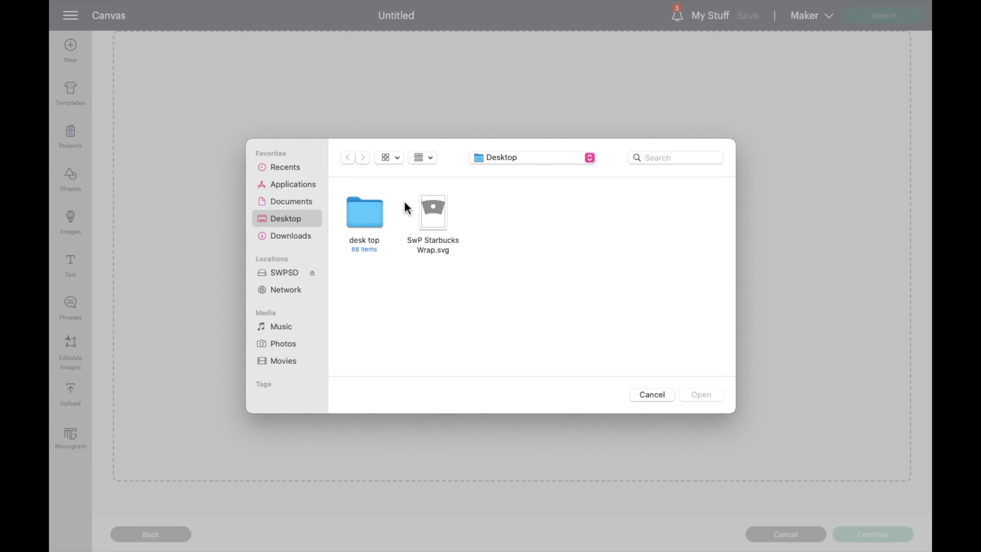
{"action": "left_click", "coordinate": [437, 209]}
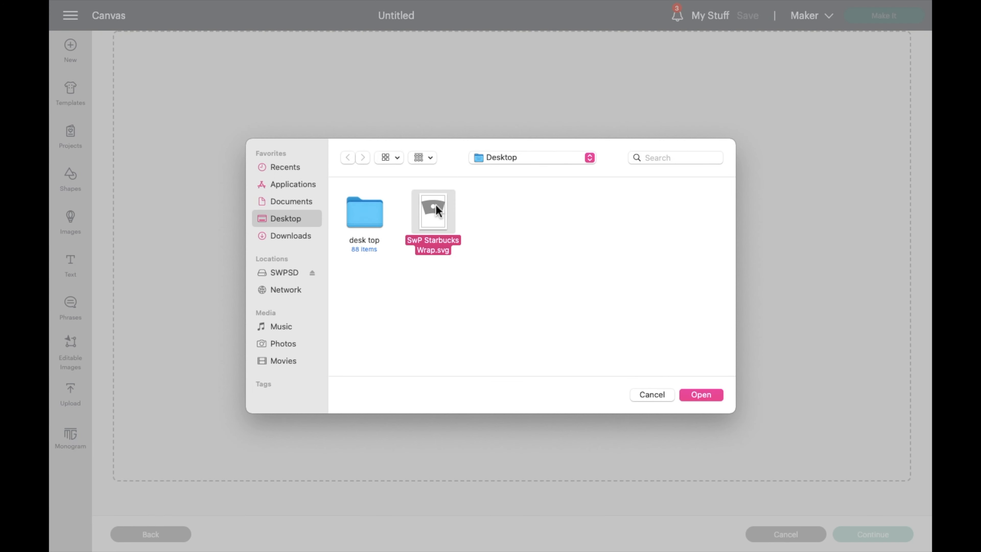
{"action": "left_click", "coordinate": [692, 395]}
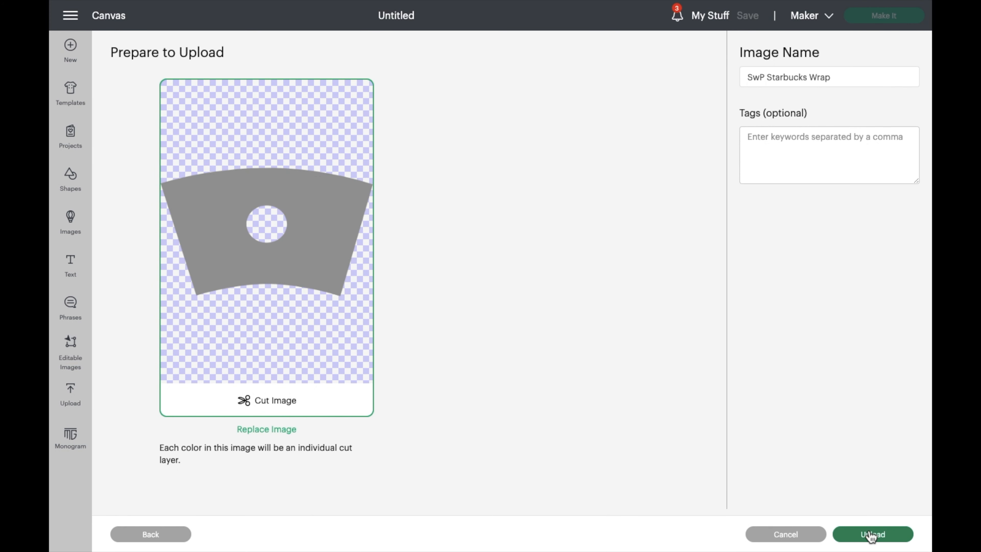
{"action": "left_click", "coordinate": [872, 535]}
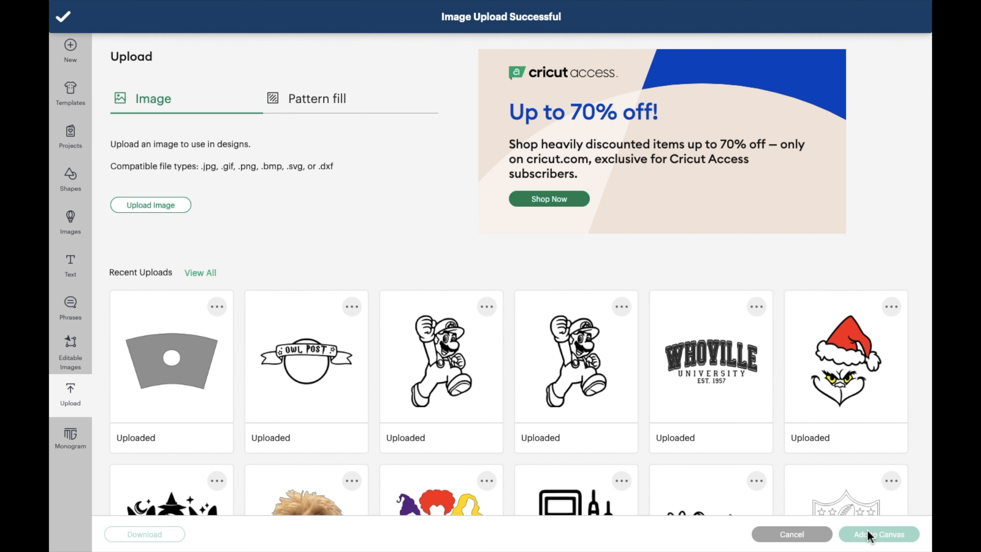
Add the uploaded Starbucks wrap to the canvas and move it to about X 1.139, Y 1.111
{"action": "left_click", "coordinate": [229, 387]}
{"action": "left_click", "coordinate": [879, 533]}
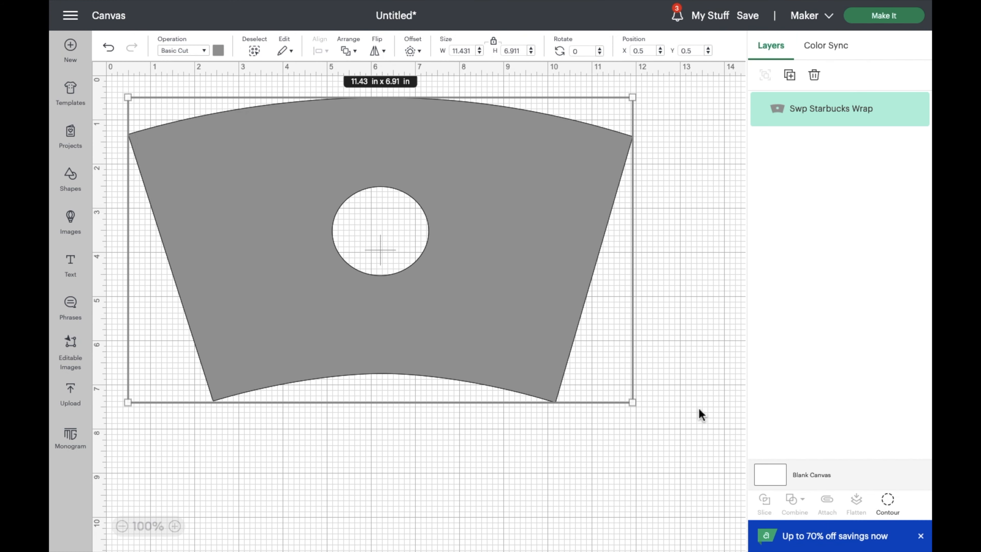
{"action": "left_click_drag", "start_coordinate": [556, 218], "coordinate": [585, 246]}
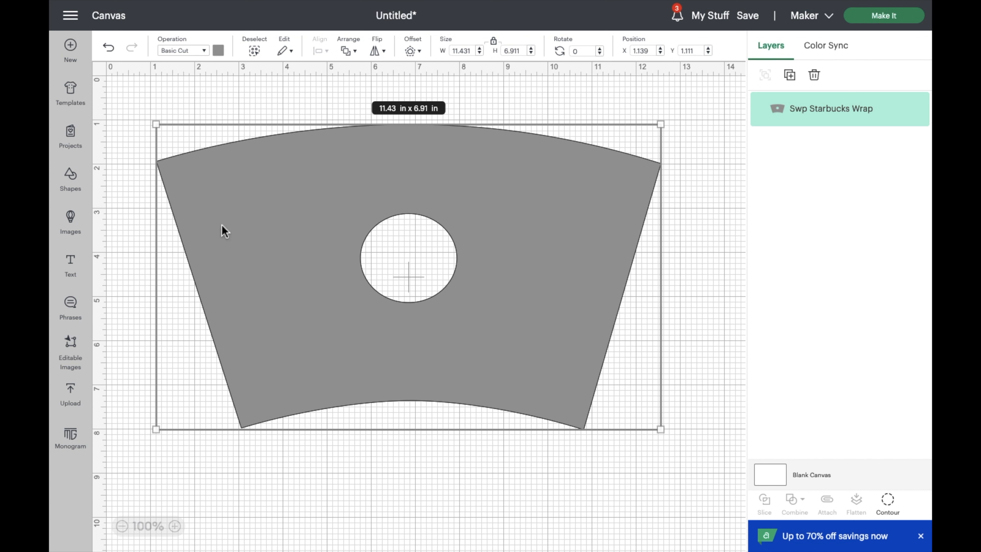
Search the Cricut image library for "daisy"
{"action": "left_click", "coordinate": [74, 221]}
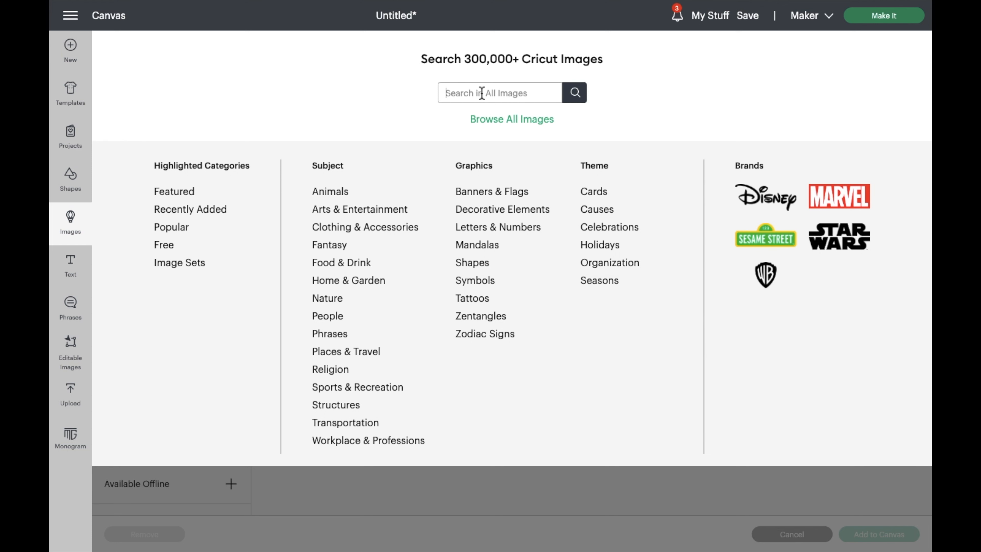
{"action": "type", "text": "daisy"}
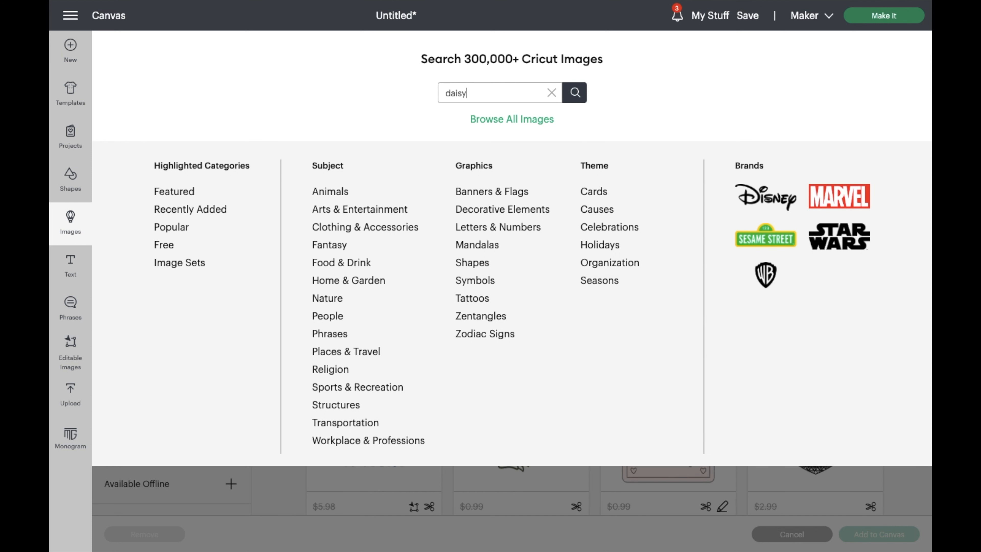
{"action": "key", "text": "Return"}
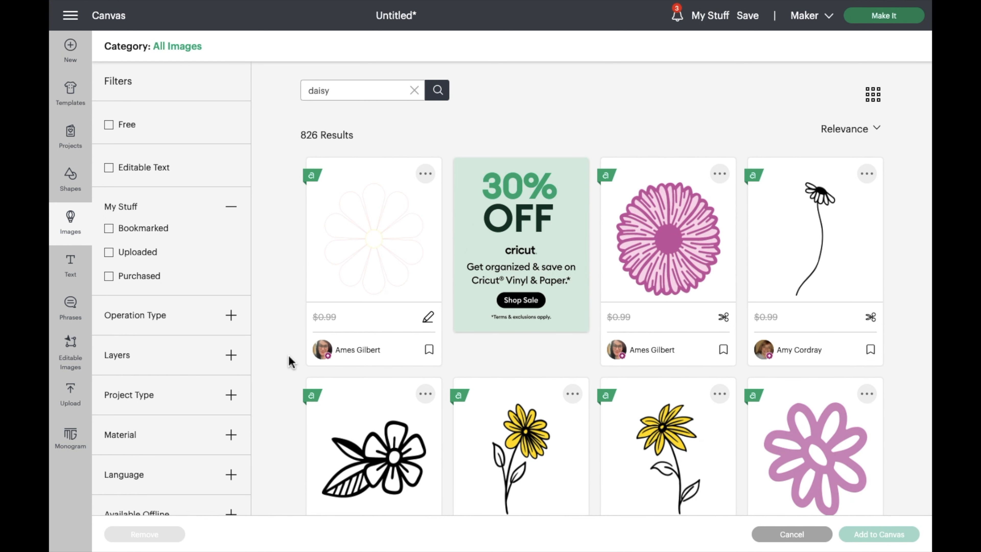
Select the single black-outlined daisy with white petals and a yellow-orange centre by Apple Grove Designs
{"action": "scroll", "coordinate": [291, 361], "scroll_direction": "down", "scroll_amount": 4}
{"action": "scroll", "coordinate": [291, 361], "scroll_direction": "down", "scroll_amount": 5}
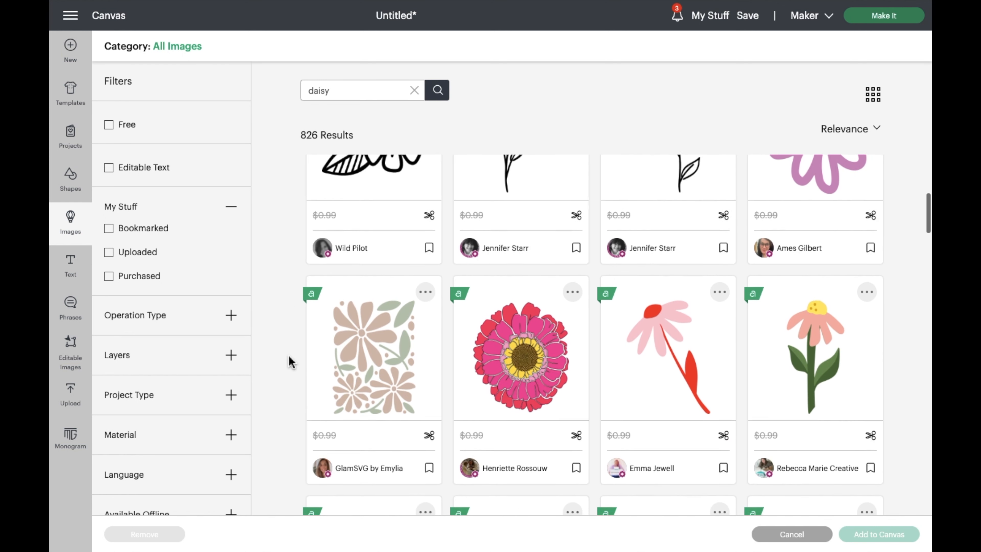
{"action": "scroll", "coordinate": [291, 362], "scroll_direction": "down", "scroll_amount": 8}
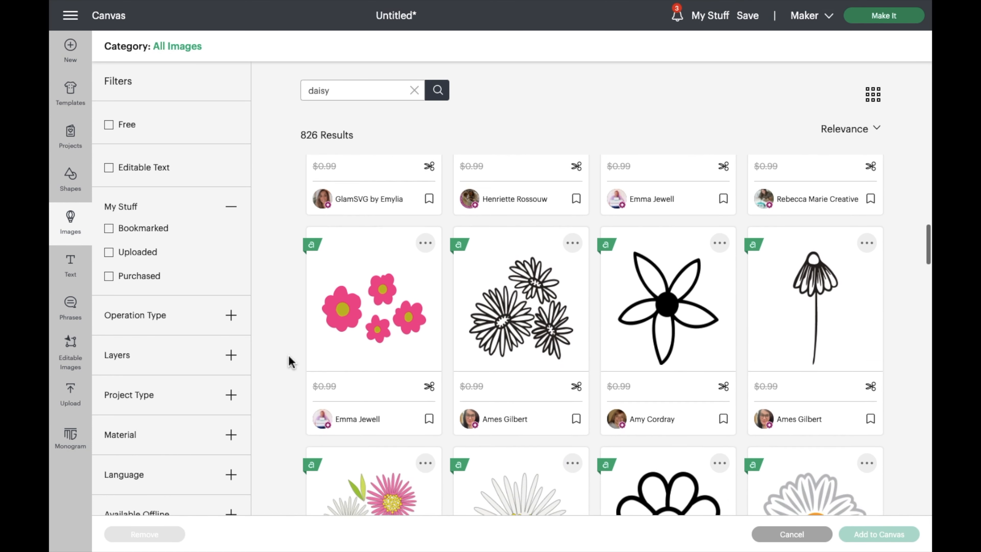
{"action": "scroll", "coordinate": [292, 361], "scroll_direction": "down", "scroll_amount": 7}
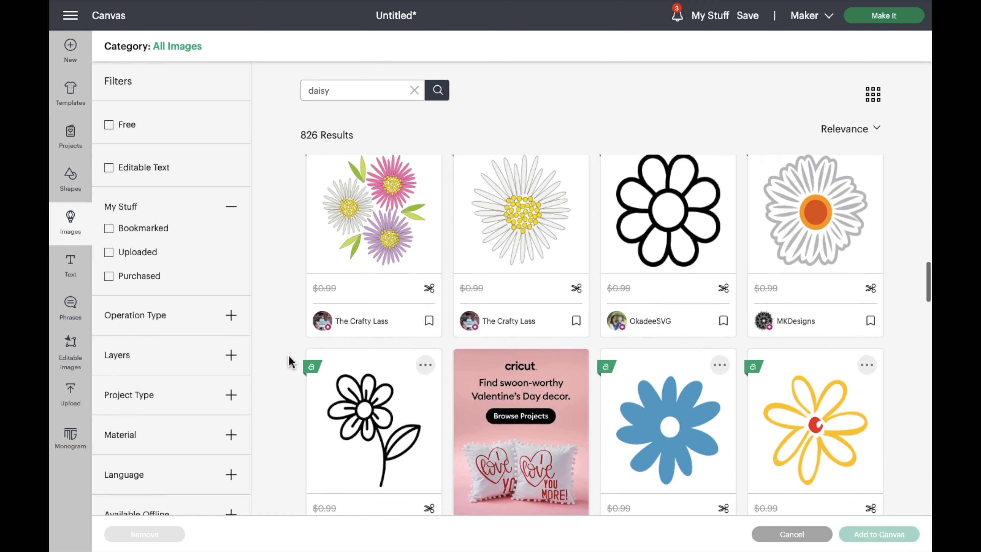
{"action": "scroll", "coordinate": [291, 361], "scroll_direction": "down", "scroll_amount": 3}
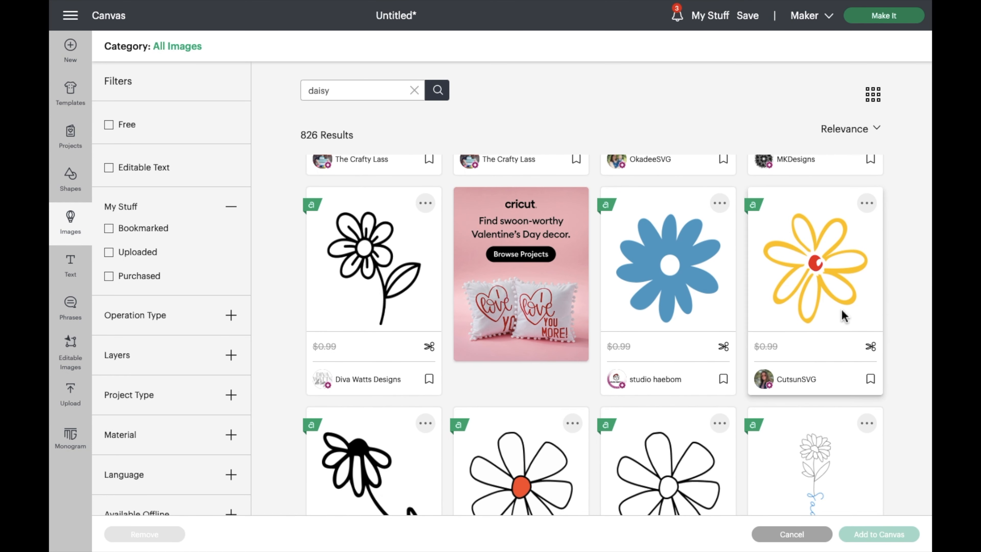
{"action": "scroll", "coordinate": [743, 278], "scroll_direction": "down", "scroll_amount": 4}
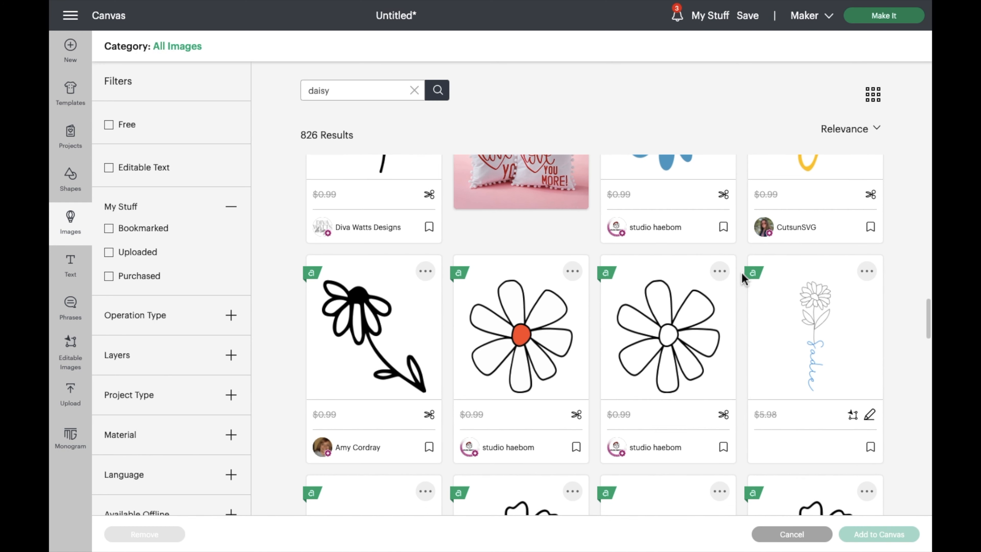
{"action": "scroll", "coordinate": [741, 273], "scroll_direction": "down", "scroll_amount": 5}
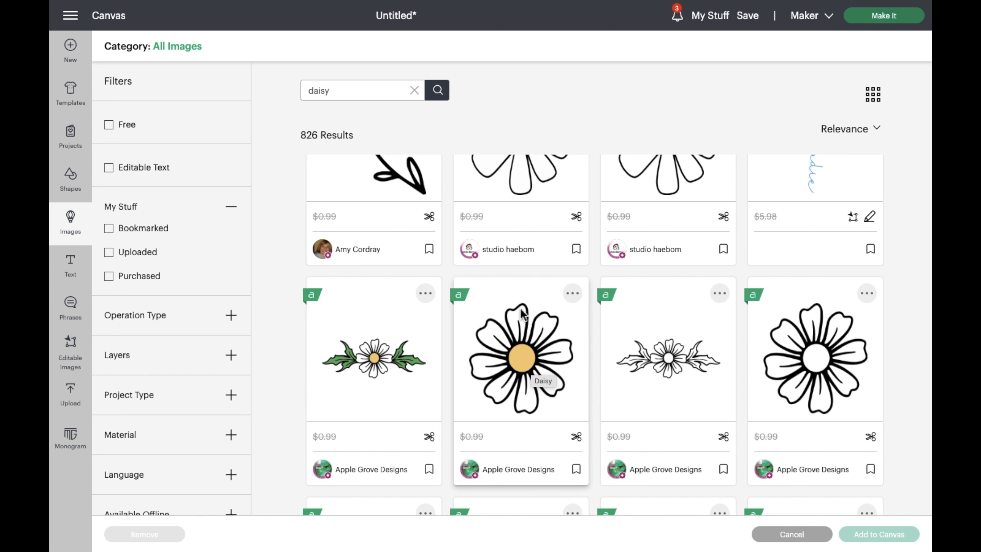
{"action": "scroll", "coordinate": [521, 311], "scroll_direction": "down", "scroll_amount": 10}
{"action": "scroll", "coordinate": [521, 317], "scroll_direction": "down", "scroll_amount": 4}
{"action": "scroll", "coordinate": [573, 320], "scroll_direction": "down", "scroll_amount": 10}
{"action": "scroll", "coordinate": [573, 319], "scroll_direction": "down", "scroll_amount": 12}
{"action": "scroll", "coordinate": [574, 321], "scroll_direction": "up", "scroll_amount": 20}
{"action": "scroll", "coordinate": [575, 324], "scroll_direction": "down", "scroll_amount": 8}
{"action": "scroll", "coordinate": [559, 287], "scroll_direction": "up", "scroll_amount": 1}
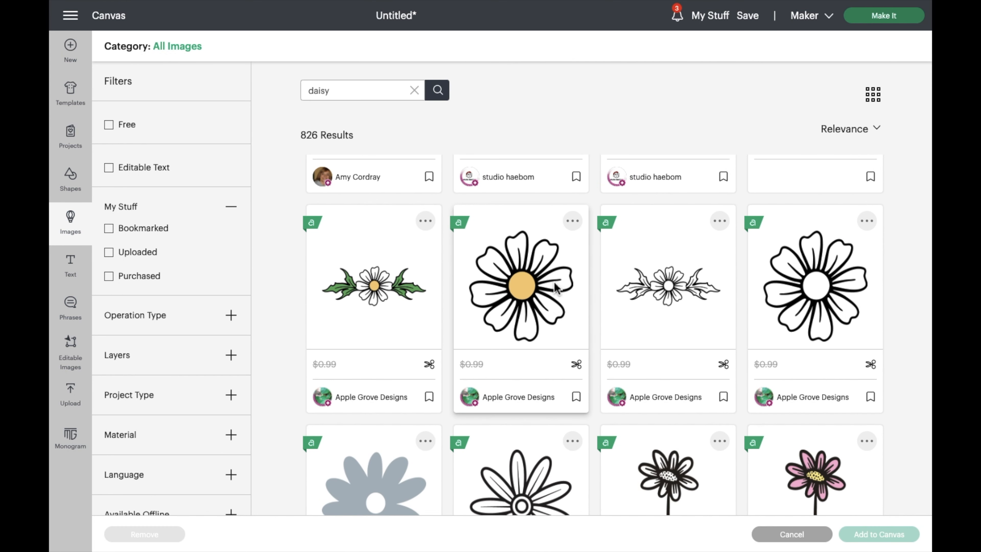
{"action": "scroll", "coordinate": [555, 288], "scroll_direction": "up", "scroll_amount": 2}
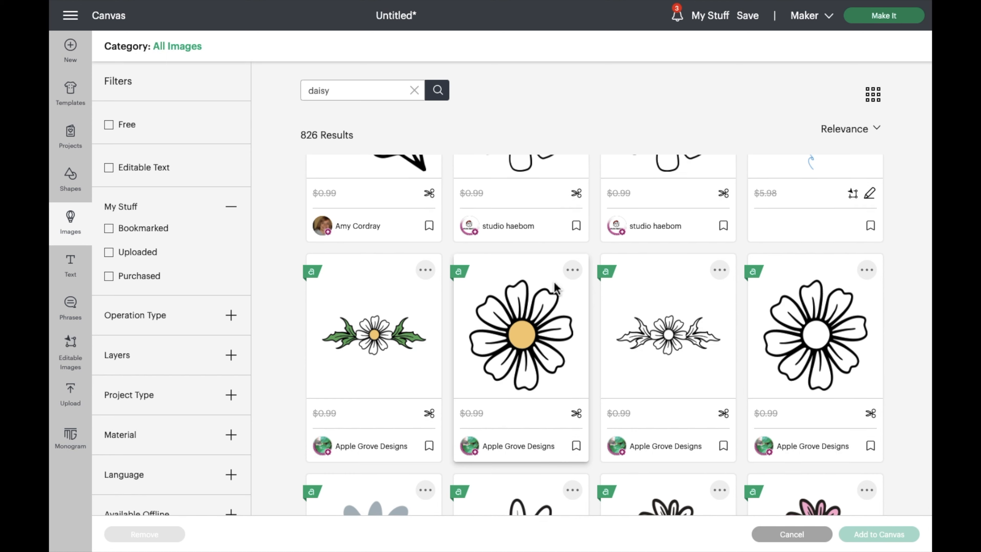
{"action": "scroll", "coordinate": [555, 288], "scroll_direction": "up", "scroll_amount": 4}
{"action": "scroll", "coordinate": [555, 288], "scroll_direction": "up", "scroll_amount": 5}
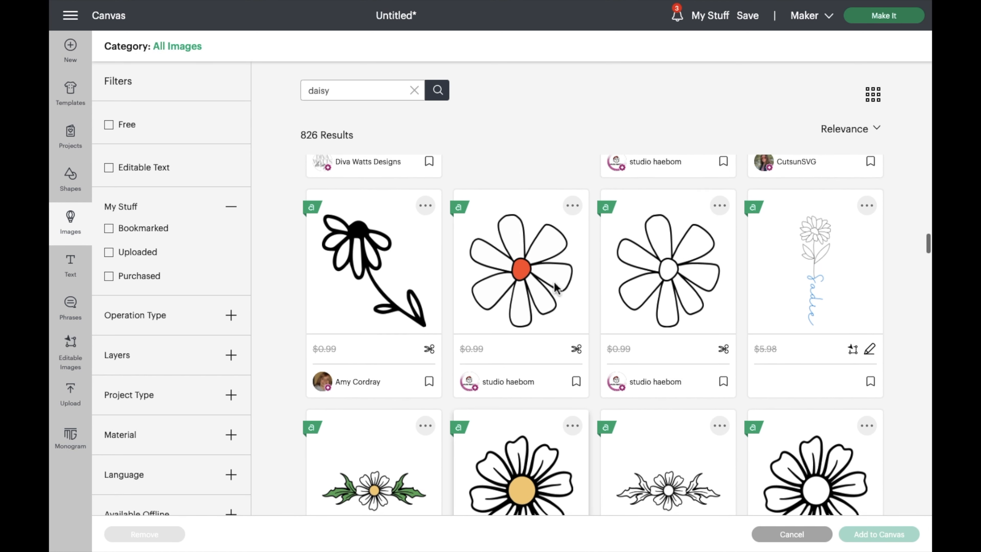
{"action": "scroll", "coordinate": [554, 288], "scroll_direction": "down", "scroll_amount": 6}
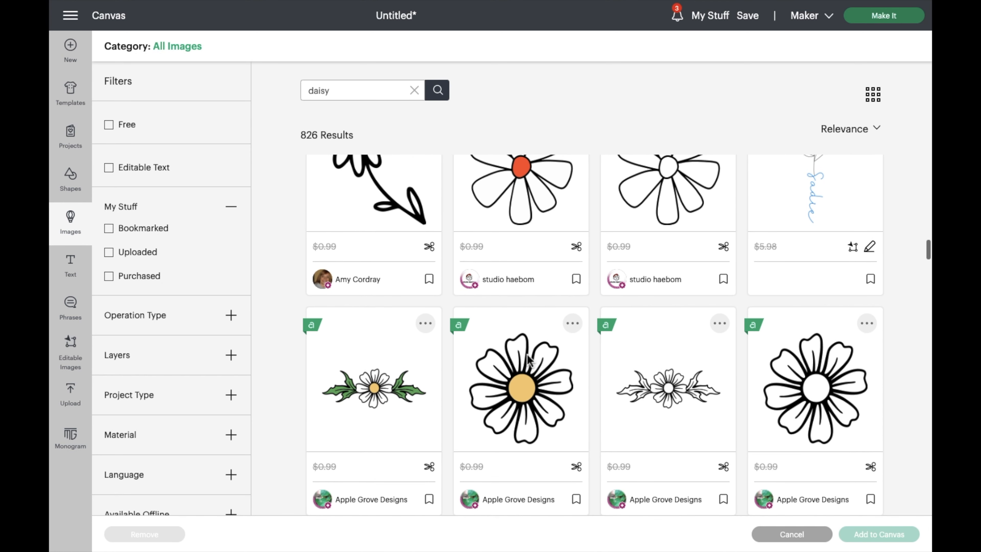
{"action": "left_click", "coordinate": [528, 371]}
Search the image library for "bee" and also select the black-and-white bee with thin outlined, outspread wings
{"action": "scroll", "coordinate": [528, 371], "scroll_direction": "down", "scroll_amount": 10}
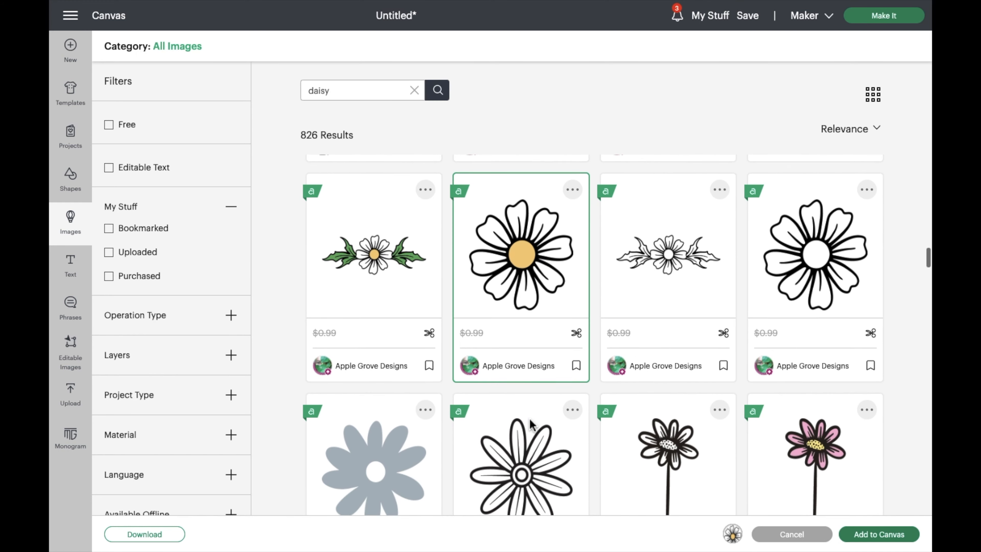
{"action": "type", "text": "be"}
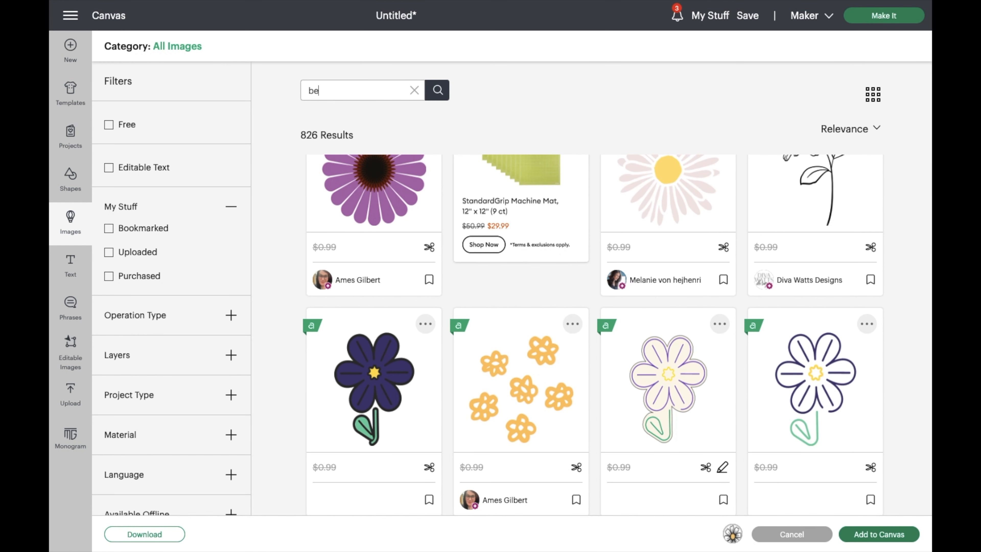
{"action": "type", "text": "e"}
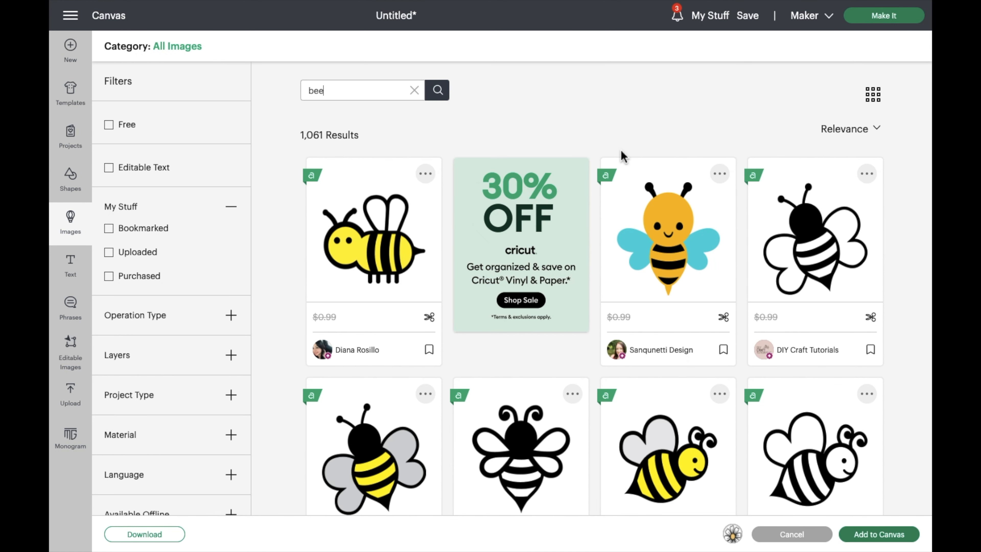
{"action": "scroll", "coordinate": [294, 348], "scroll_direction": "down", "scroll_amount": 7}
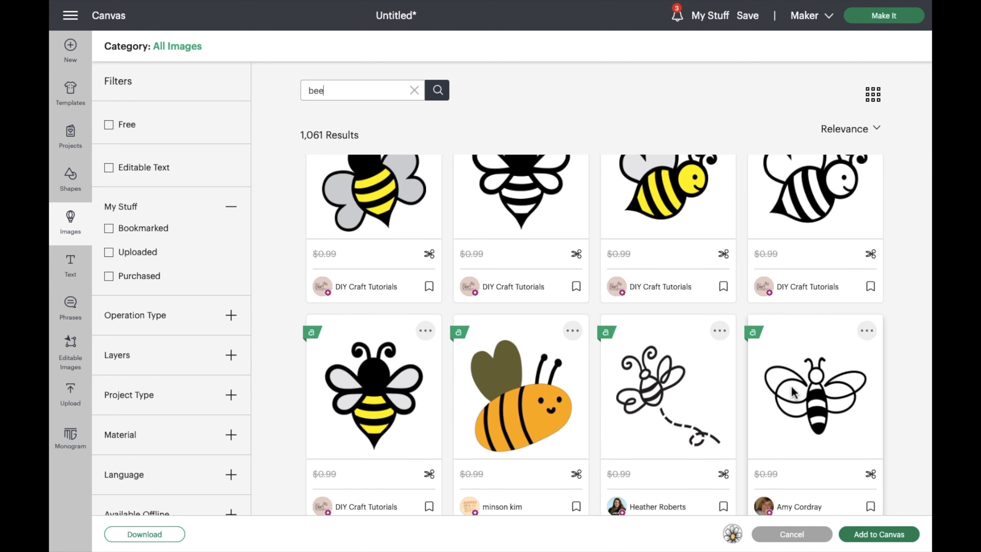
{"action": "left_click", "coordinate": [791, 392]}
Also select the yellow-and-black bee with grey wings and a dashed flight trail, and add the chosen images to the canvas
{"action": "scroll", "coordinate": [792, 392], "scroll_direction": "down", "scroll_amount": 9}
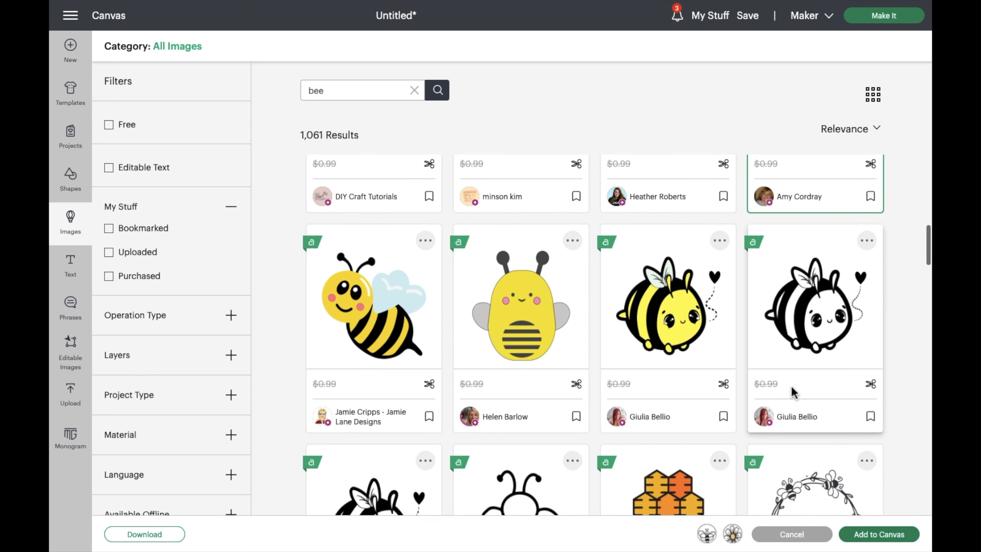
{"action": "scroll", "coordinate": [792, 392], "scroll_direction": "down", "scroll_amount": 5}
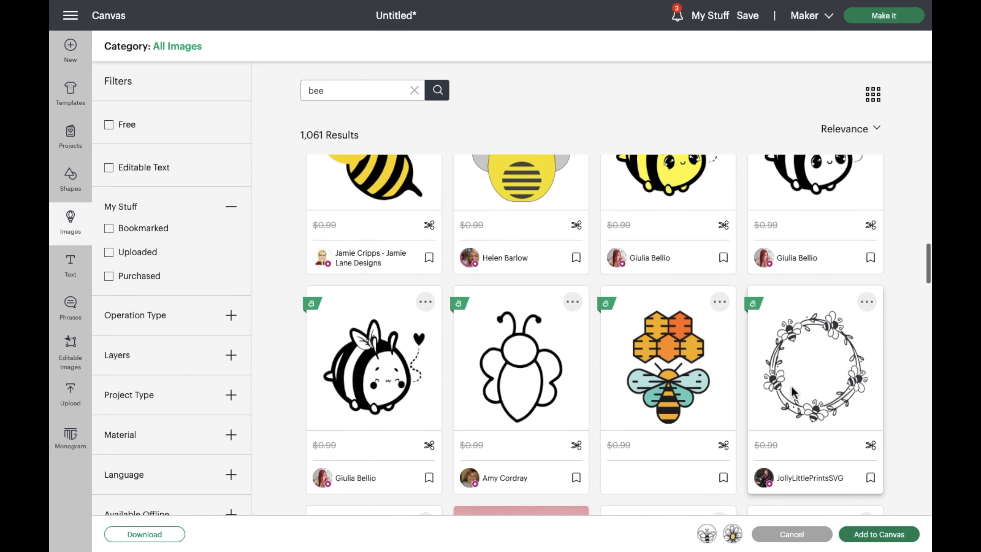
{"action": "scroll", "coordinate": [792, 392], "scroll_direction": "down", "scroll_amount": 5}
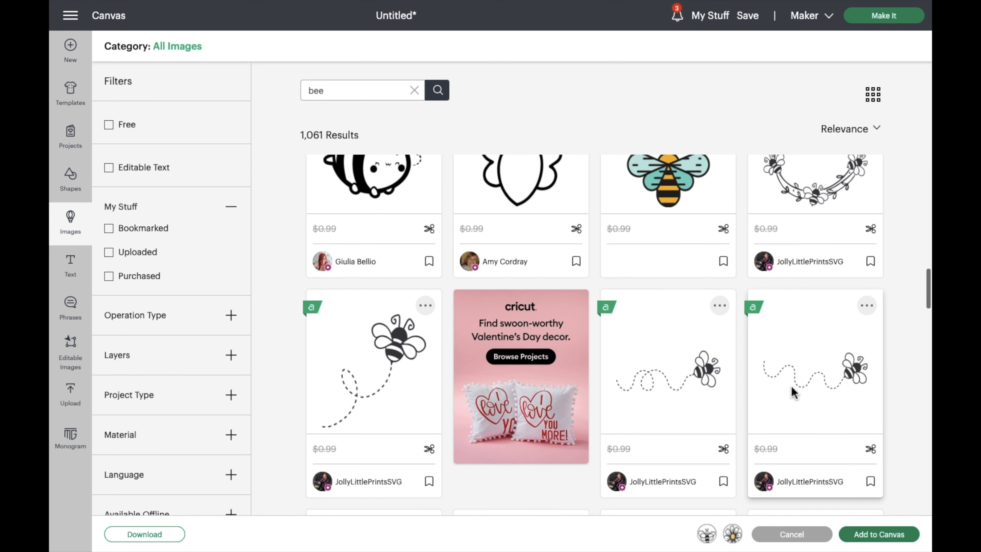
{"action": "scroll", "coordinate": [791, 392], "scroll_direction": "down", "scroll_amount": 11}
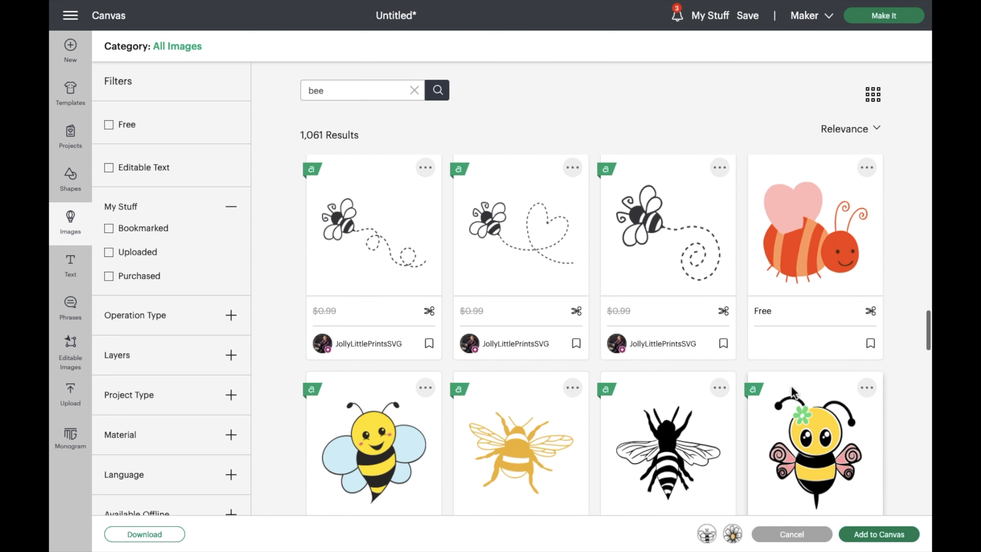
{"action": "scroll", "coordinate": [792, 392], "scroll_direction": "down", "scroll_amount": 5}
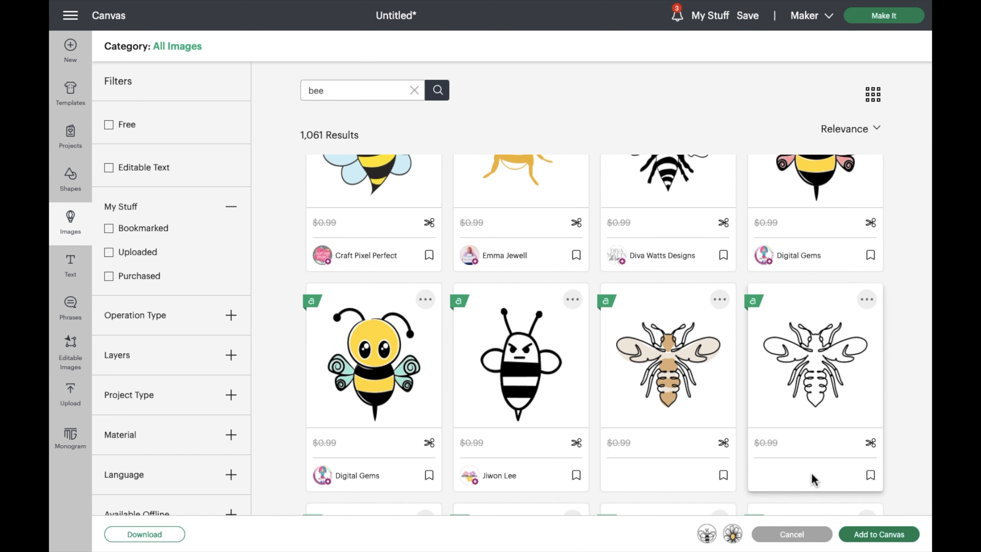
{"action": "scroll", "coordinate": [805, 371], "scroll_direction": "down", "scroll_amount": 10}
{"action": "scroll", "coordinate": [805, 371], "scroll_direction": "down", "scroll_amount": 10}
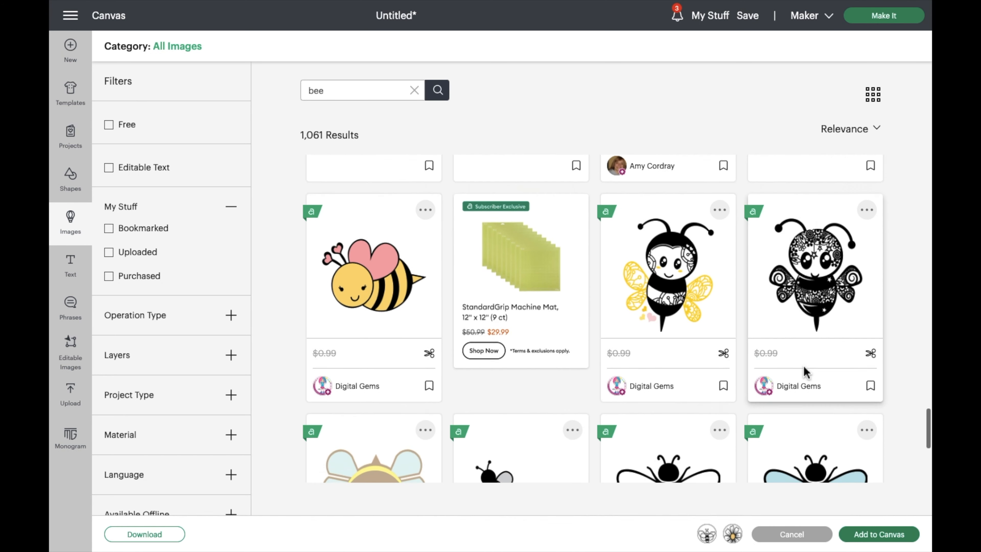
{"action": "scroll", "coordinate": [805, 371], "scroll_direction": "down", "scroll_amount": 1}
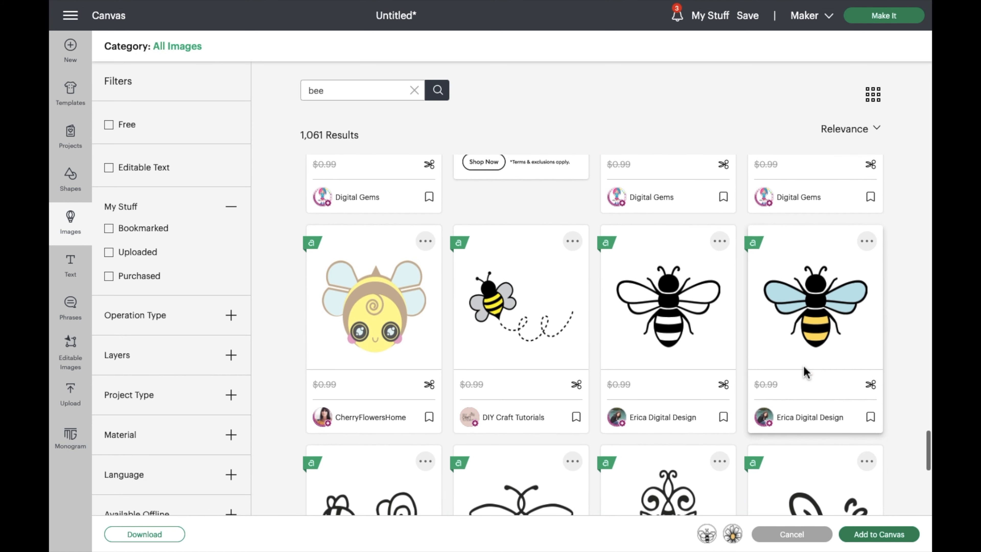
{"action": "scroll", "coordinate": [805, 371], "scroll_direction": "down", "scroll_amount": 2}
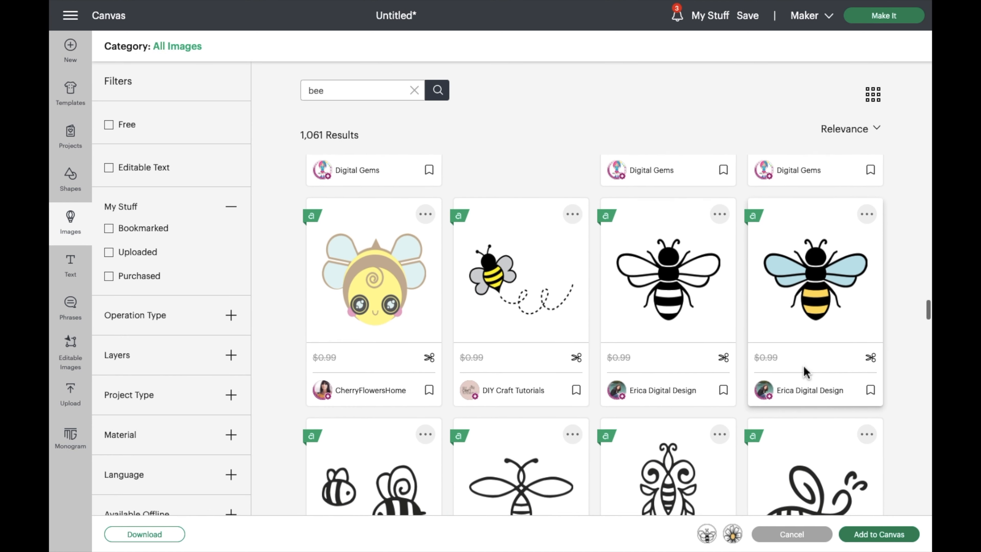
{"action": "scroll", "coordinate": [805, 371], "scroll_direction": "down", "scroll_amount": 1}
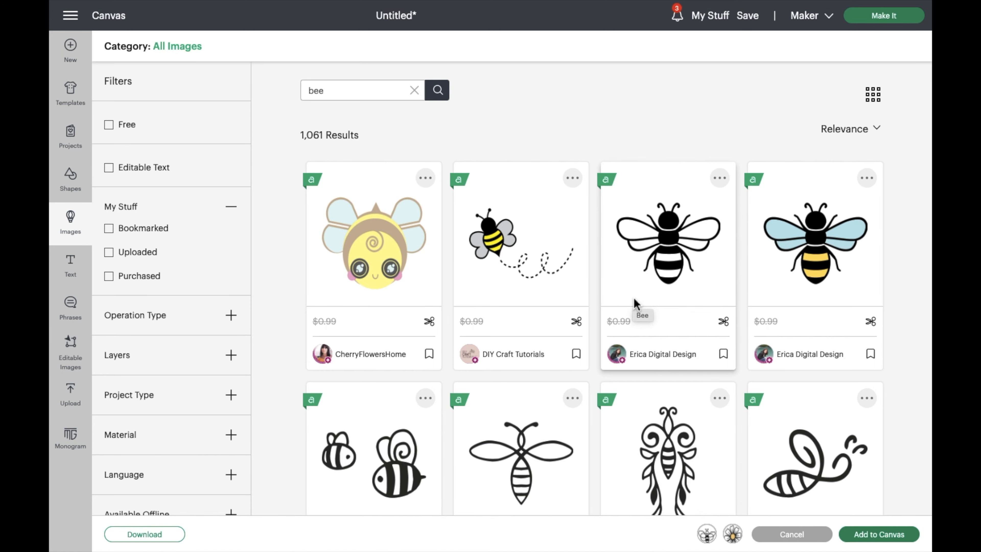
{"action": "left_click", "coordinate": [545, 266]}
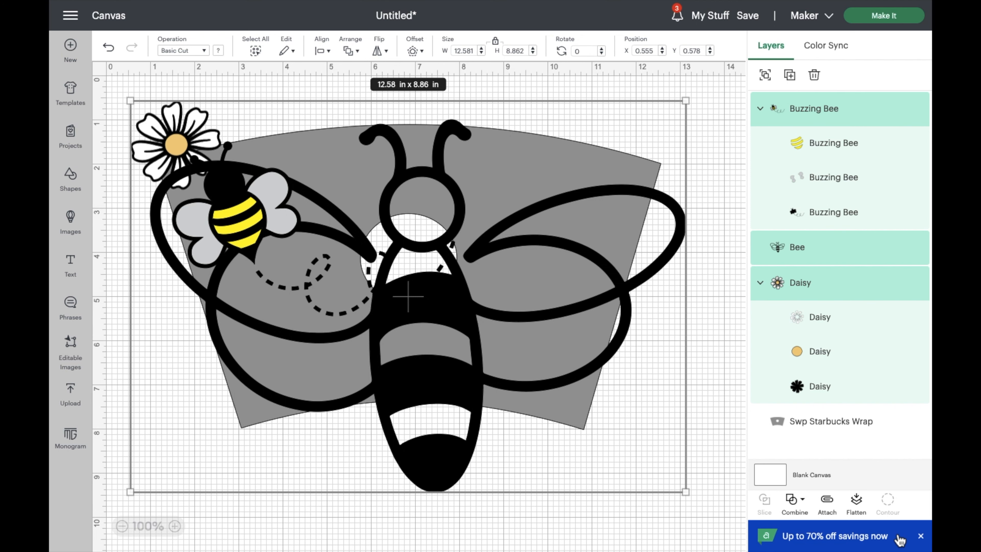
Shrink the oversized black-and-white bee and place it near the wrap's upper-right area
{"action": "left_click", "coordinate": [494, 368]}
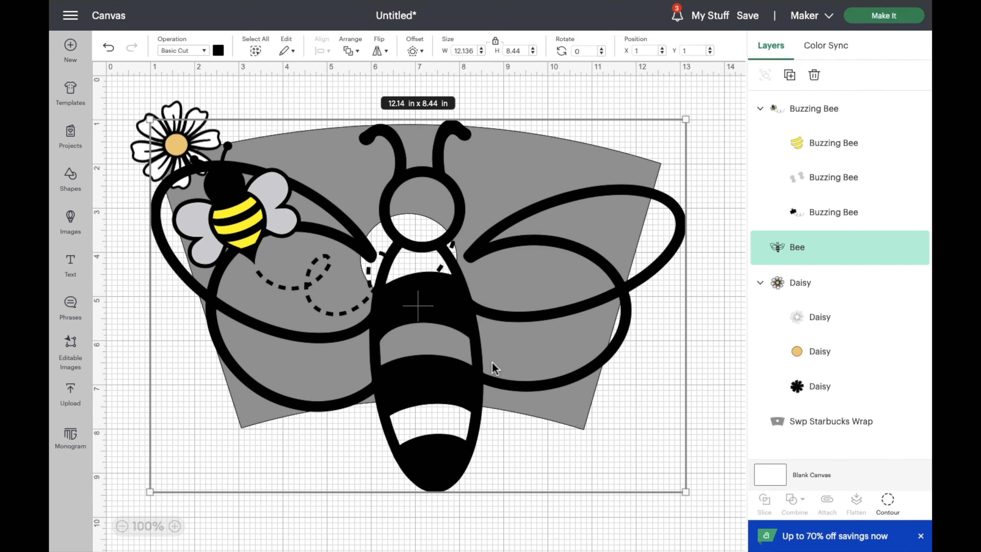
{"action": "left_click_drag", "start_coordinate": [150, 119], "coordinate": [591, 425]}
{"action": "left_click_drag", "start_coordinate": [635, 467], "coordinate": [537, 211]}
Hide the Buzzing Bee group and move the daisy into the wrap's lower-left corner
{"action": "left_click_drag", "start_coordinate": [181, 148], "coordinate": [448, 180]}
{"action": "left_click_drag", "start_coordinate": [261, 206], "coordinate": [328, 270]}
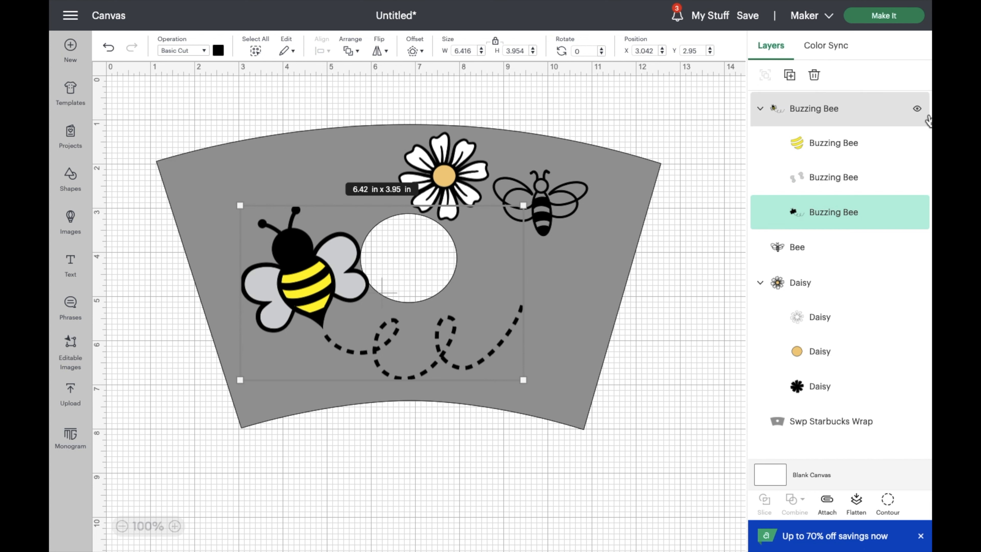
{"action": "left_click", "coordinate": [917, 110]}
{"action": "left_click_drag", "start_coordinate": [448, 191], "coordinate": [280, 380]}
Place the bee at the hole's lower-right edge, about 1.37 × 0.95 in, tilted to about 346°
{"action": "left_click_drag", "start_coordinate": [532, 206], "coordinate": [475, 307]}
{"action": "left_click_drag", "start_coordinate": [530, 270], "coordinate": [497, 276]}
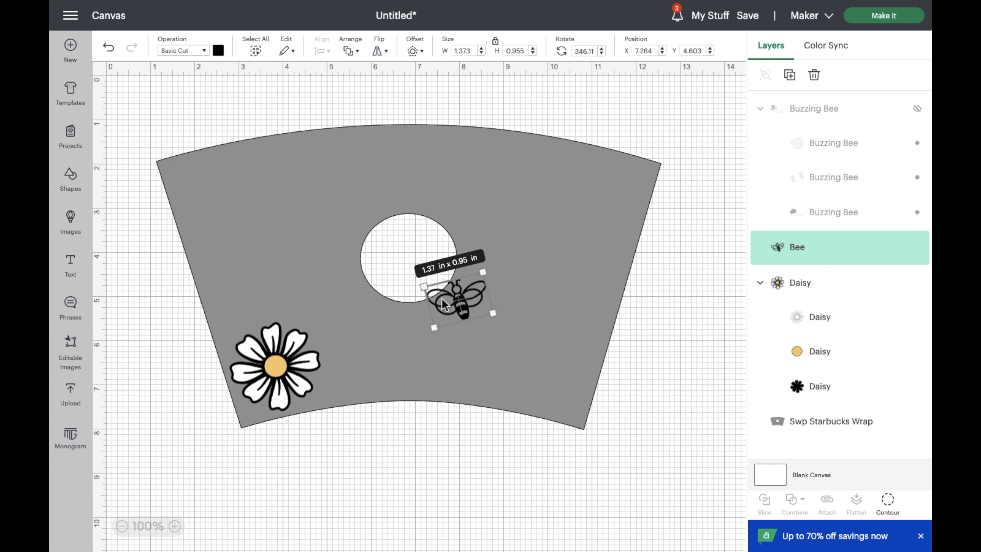
{"action": "left_click_drag", "start_coordinate": [447, 302], "coordinate": [450, 303]}
Make four duplicates of the daisy
{"action": "left_click", "coordinate": [283, 379]}
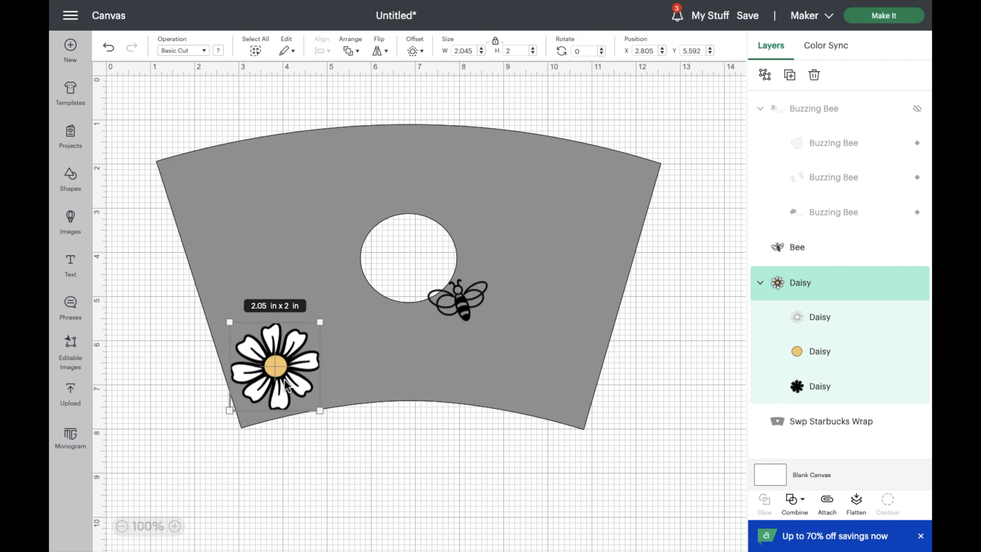
{"action": "left_click", "coordinate": [792, 76]}
{"action": "left_click", "coordinate": [791, 77]}
{"action": "left_click", "coordinate": [792, 76]}
{"action": "left_click", "coordinate": [792, 76]}
Shrink one daisy copy to about 1.28 × 1.25 in for the wrap's lower-right corner, and place a full-size copy near the upper-right corner
{"action": "left_click_drag", "start_coordinate": [351, 229], "coordinate": [317, 263]}
{"action": "left_click_drag", "start_coordinate": [289, 294], "coordinate": [561, 392]}
{"action": "left_click_drag", "start_coordinate": [286, 259], "coordinate": [536, 199]}
Shrink another daisy copy and place it at the hole's lower left, with a full-size copy at the hole's upper left
{"action": "left_click", "coordinate": [262, 230]}
{"action": "left_click_drag", "start_coordinate": [216, 186], "coordinate": [252, 221]}
{"action": "left_click_drag", "start_coordinate": [279, 247], "coordinate": [328, 303]}
{"action": "left_click_drag", "start_coordinate": [247, 204], "coordinate": [328, 225]}
{"action": "left_click", "coordinate": [538, 201]}
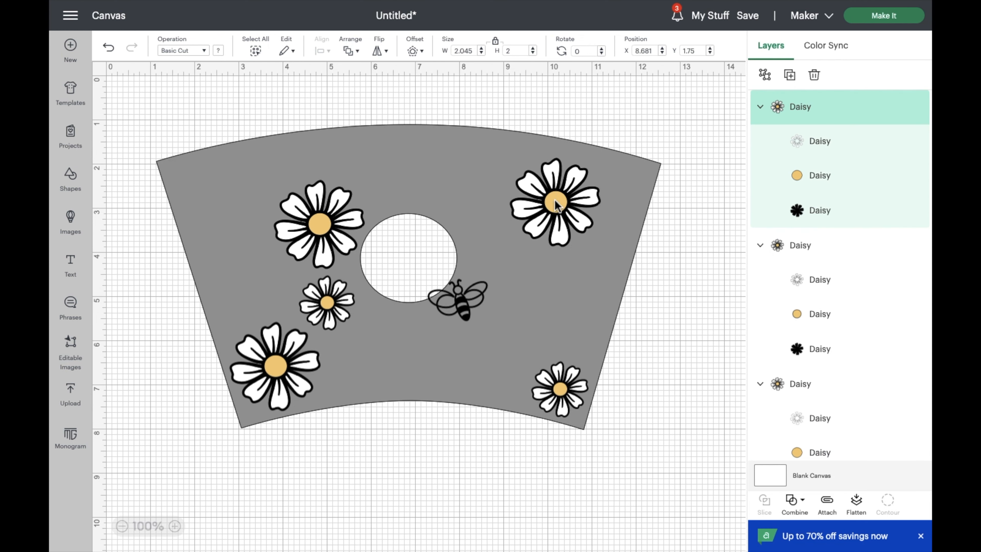
Duplicate the small lower-right daisy three times, placing copies right of the bee, in the upper-left corner and above the bee
{"action": "left_click", "coordinate": [560, 390]}
{"action": "left_click", "coordinate": [790, 75]}
{"action": "left_click", "coordinate": [789, 75]}
{"action": "left_click", "coordinate": [790, 76]}
{"action": "left_click_drag", "start_coordinate": [355, 324], "coordinate": [520, 309]}
{"action": "left_click_drag", "start_coordinate": [332, 299], "coordinate": [216, 190]}
{"action": "left_click_drag", "start_coordinate": [331, 302], "coordinate": [491, 237]}
Add two enlarged copies of the lower-right daisy, about 1.61 × 1.58 in, one below the bee and one above the hole
{"action": "left_click", "coordinate": [568, 388]}
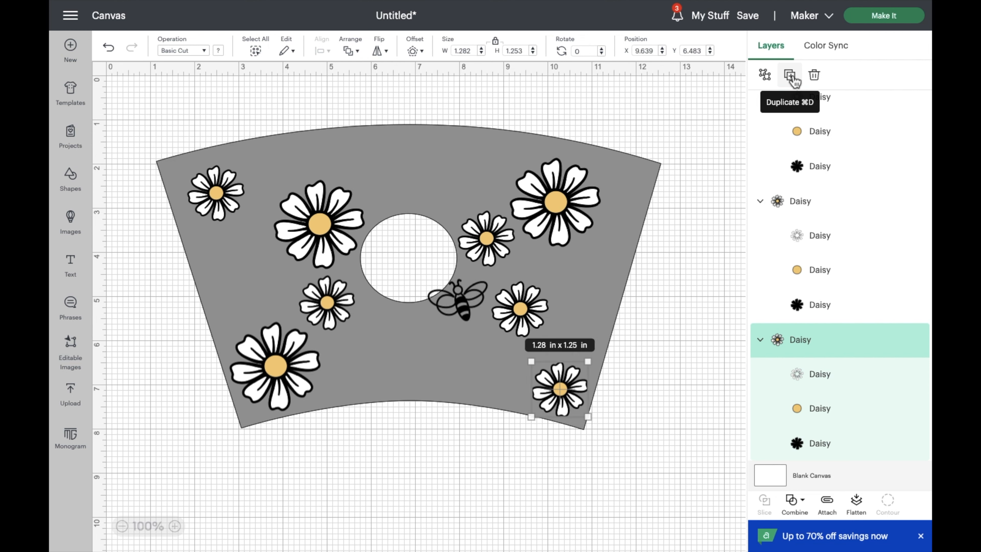
{"action": "left_click", "coordinate": [789, 75]}
{"action": "left_click", "coordinate": [789, 75]}
{"action": "left_click_drag", "start_coordinate": [427, 340], "coordinate": [443, 326]}
{"action": "left_click_drag", "start_coordinate": [415, 355], "coordinate": [482, 358]}
{"action": "left_click_drag", "start_coordinate": [384, 358], "coordinate": [399, 189]}
Enlarge the bee to about 1.61 × 1.12 in and adjust its position at the hole's lower-right edge
{"action": "left_click", "coordinate": [455, 298]}
{"action": "left_click_drag", "start_coordinate": [425, 287], "coordinate": [413, 282]}
{"action": "left_click_drag", "start_coordinate": [452, 303], "coordinate": [461, 306]}
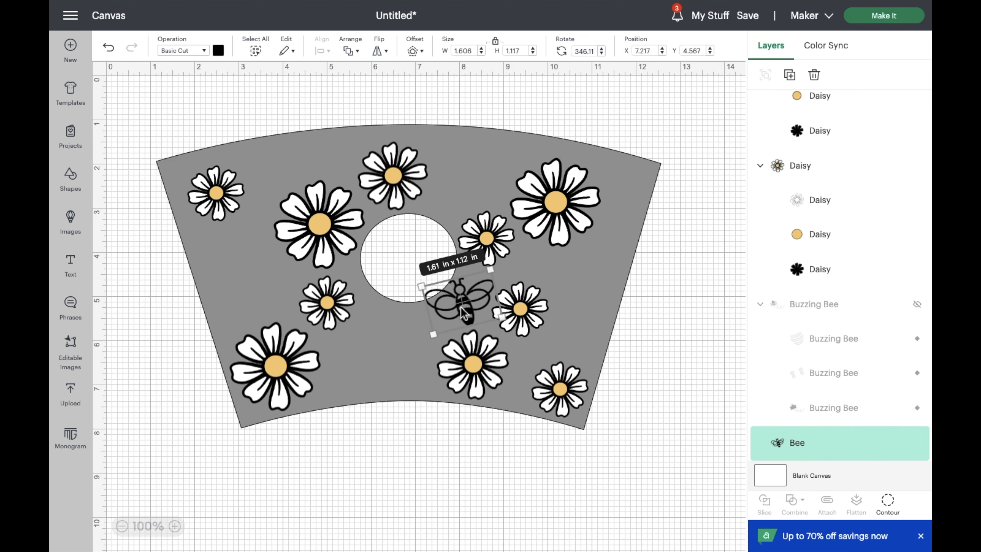
Duplicate the daisy below the bee twice, placing one at the wrap's left edge and one shrunk to about 0.95 × 0.93 in near the top left
{"action": "left_click", "coordinate": [483, 377]}
{"action": "left_click", "coordinate": [789, 76]}
{"action": "left_click", "coordinate": [789, 75]}
{"action": "left_click_drag", "start_coordinate": [452, 413], "coordinate": [253, 272]}
{"action": "left_click", "coordinate": [421, 390]}
{"action": "left_click_drag", "start_coordinate": [393, 363], "coordinate": [411, 381]}
{"action": "left_click_drag", "start_coordinate": [430, 399], "coordinate": [297, 157]}
Nudge the small and large daisies beside the hole's left side and the daisy below the bee to even out the spacing
{"action": "left_click_drag", "start_coordinate": [330, 277], "coordinate": [341, 280]}
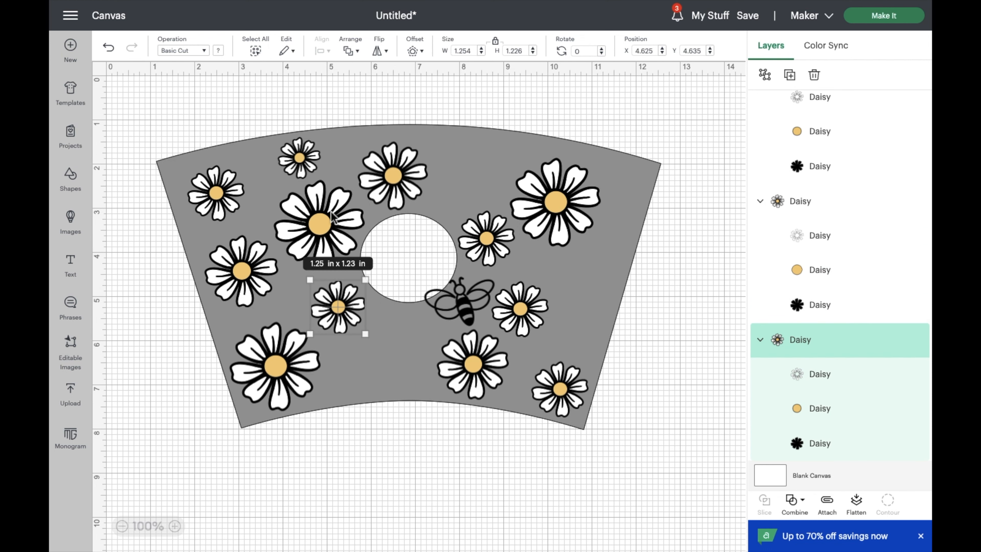
{"action": "left_click_drag", "start_coordinate": [331, 215], "coordinate": [329, 218]}
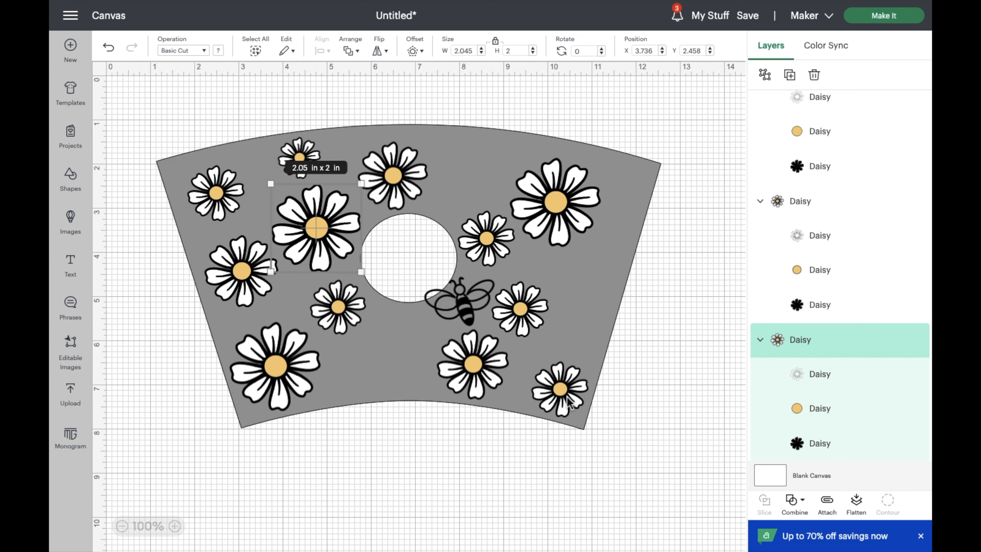
{"action": "left_click_drag", "start_coordinate": [475, 381], "coordinate": [468, 383]}
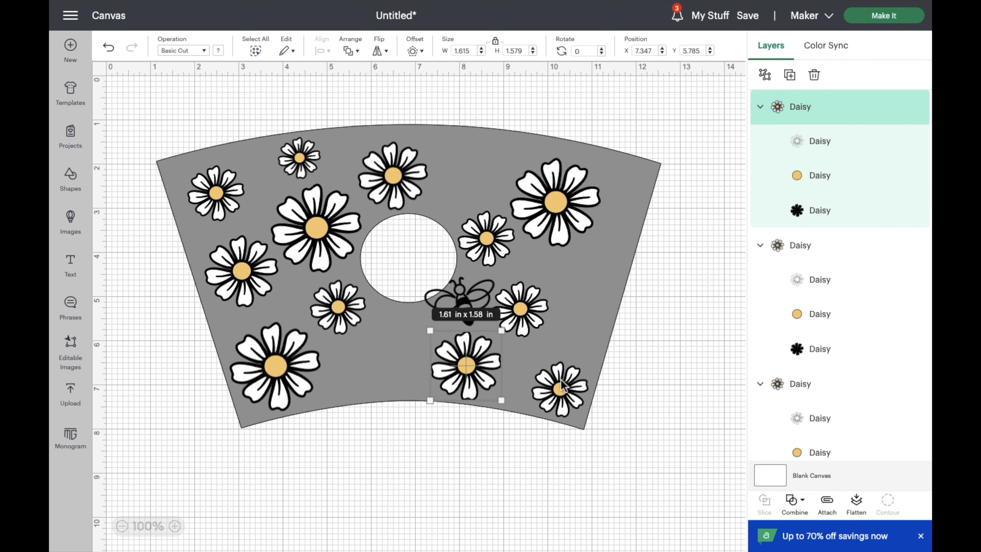
Duplicate the lower-right daisy twice, placing an enlarged copy at the wrap's right edge and another right of the daisy above the hole
{"action": "left_click", "coordinate": [561, 383]}
{"action": "left_click", "coordinate": [789, 74]}
{"action": "left_click", "coordinate": [789, 75]}
{"action": "left_click_drag", "start_coordinate": [492, 461], "coordinate": [581, 287]}
{"action": "left_click_drag", "start_coordinate": [610, 257], "coordinate": [621, 243]}
{"action": "left_click_drag", "start_coordinate": [465, 434], "coordinate": [504, 202]}
Slightly enlarge the daisy above the hole and nudge the medium daisy to its right
{"action": "left_click", "coordinate": [389, 176]}
{"action": "left_click_drag", "start_coordinate": [358, 142], "coordinate": [350, 133]}
{"action": "left_click_drag", "start_coordinate": [473, 172], "coordinate": [470, 171]}
{"action": "left_click", "coordinate": [300, 148]}
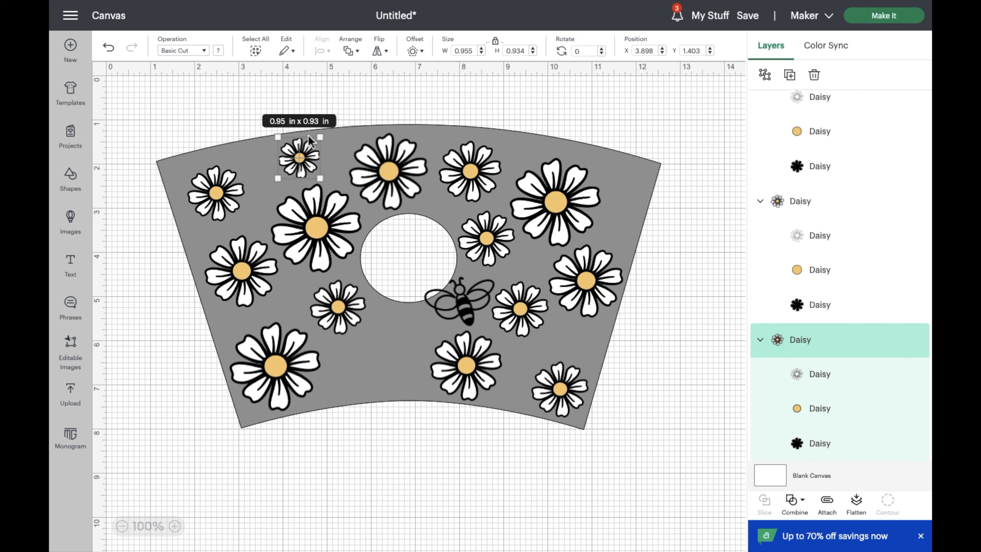
Duplicate the daisy at the wrap's left edge, shrink the copy to about 0.96 × 0.94 in and place it just below the hole
{"action": "left_click", "coordinate": [251, 269]}
{"action": "left_click", "coordinate": [791, 76]}
{"action": "left_click_drag", "start_coordinate": [518, 487], "coordinate": [377, 358]}
{"action": "left_click_drag", "start_coordinate": [414, 324], "coordinate": [376, 356]}
{"action": "left_click_drag", "start_coordinate": [362, 373], "coordinate": [398, 329]}
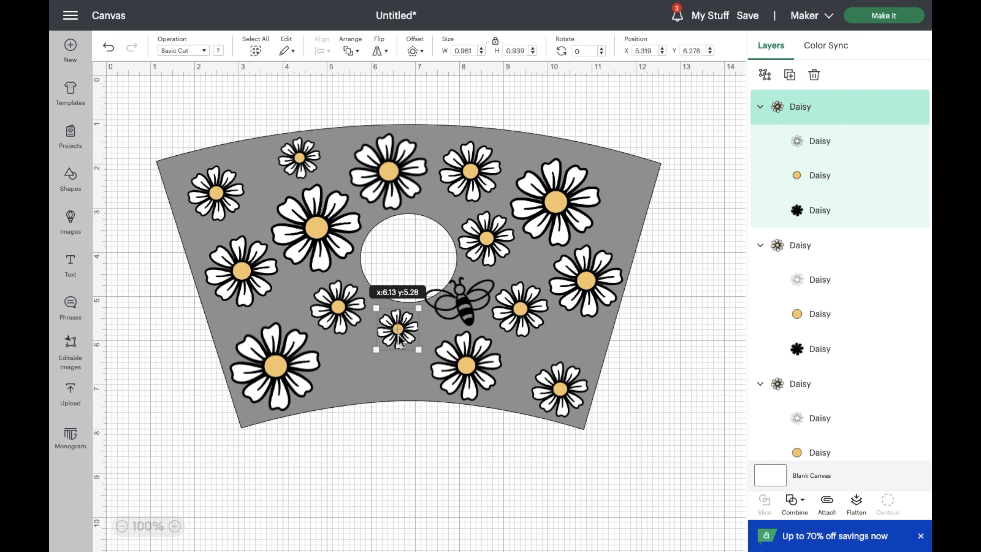
Nudge the small daisy at the hole's lower left and place a duplicate of it near the wrap's lower edge
{"action": "left_click_drag", "start_coordinate": [338, 307], "coordinate": [335, 305]}
{"action": "key", "text": "super+d"}
{"action": "left_click_drag", "start_coordinate": [531, 499], "coordinate": [363, 371]}
{"action": "left_click", "coordinate": [466, 453]}
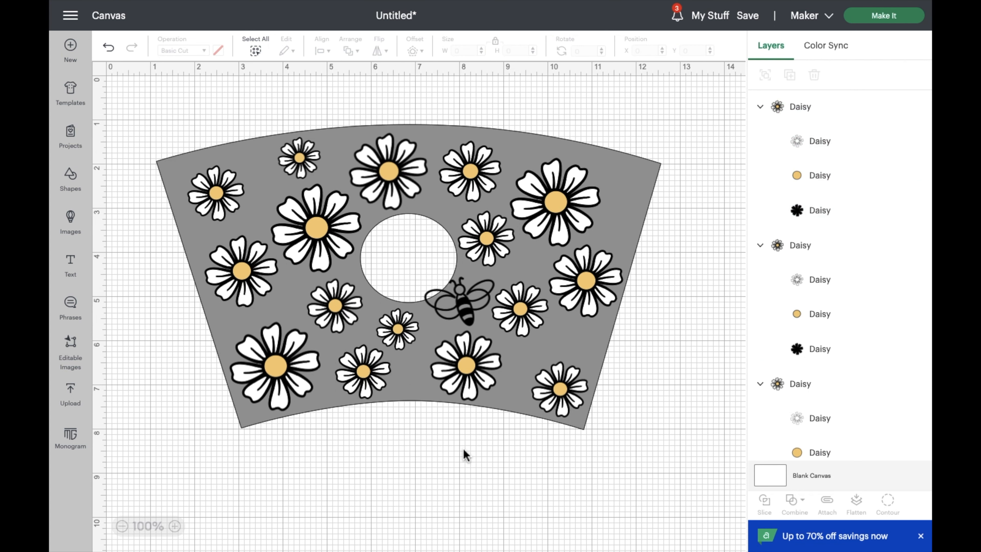
Shift the daisy right of the bee, then enlarge the bee to about 1.74 × 1.21 in, tilt it to about 331.5° and reposition it
{"action": "left_click_drag", "start_coordinate": [519, 310], "coordinate": [527, 320]}
{"action": "left_click_drag", "start_coordinate": [464, 307], "coordinate": [473, 309]}
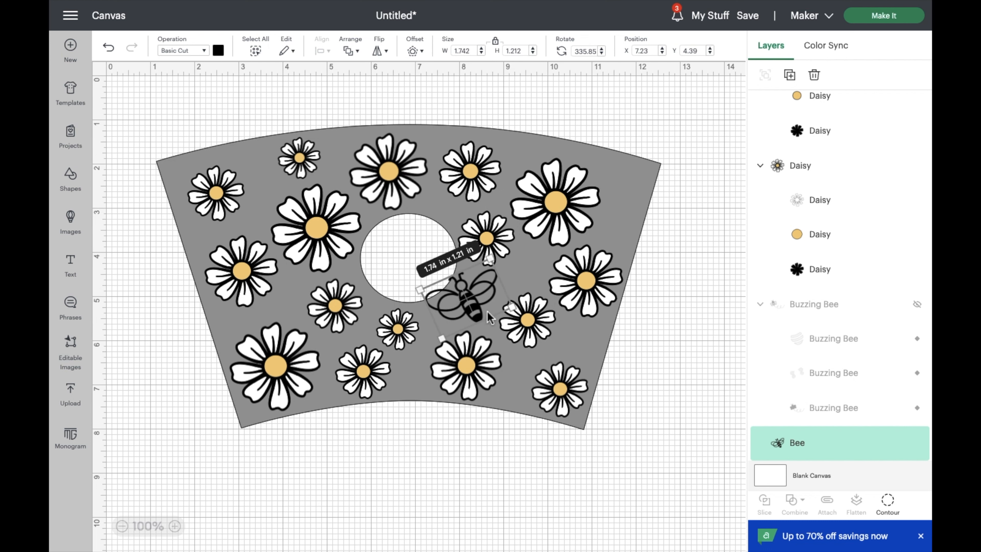
{"action": "left_click", "coordinate": [691, 309]}
{"action": "left_click", "coordinate": [471, 301]}
{"action": "left_click_drag", "start_coordinate": [489, 258], "coordinate": [487, 256]}
{"action": "left_click_drag", "start_coordinate": [473, 311], "coordinate": [468, 308]}
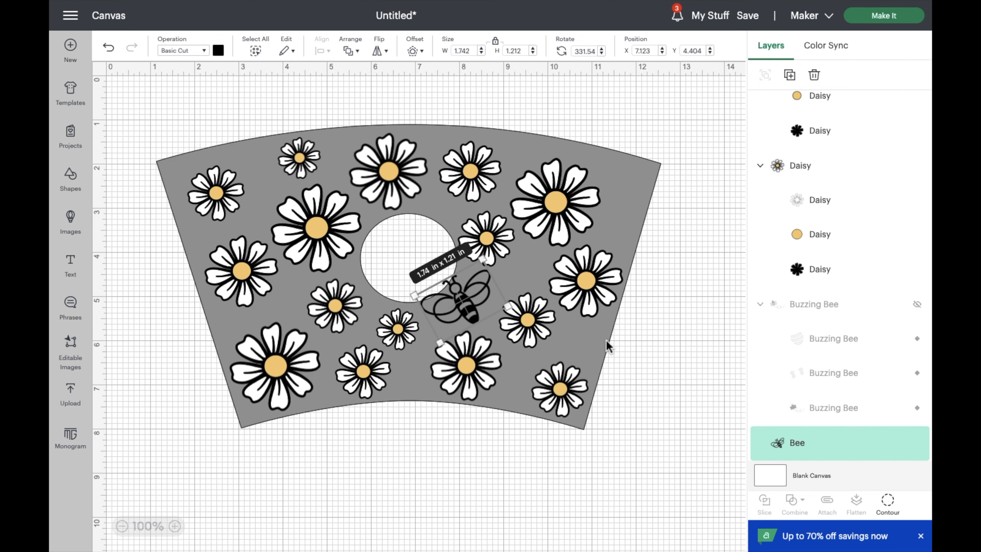
{"action": "left_click", "coordinate": [177, 242]}
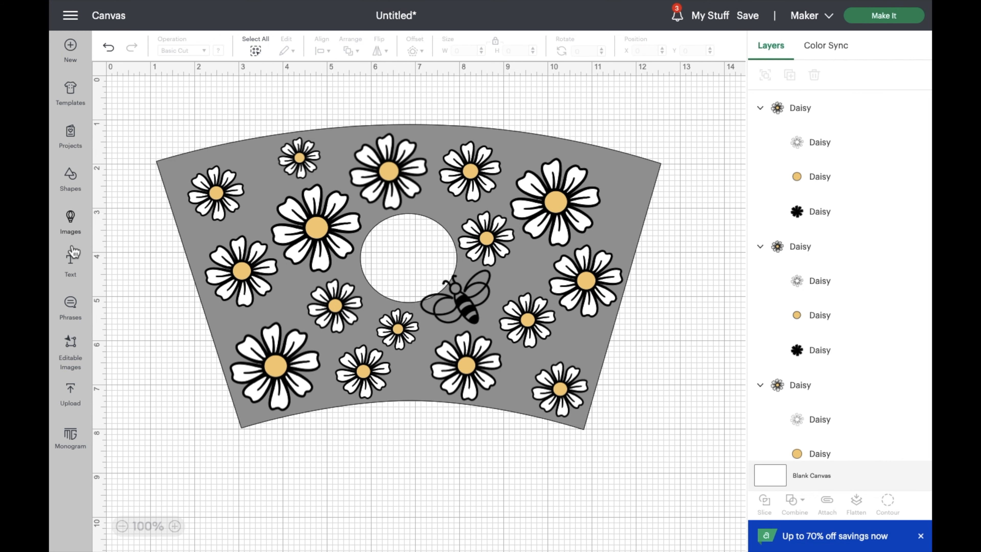
Search the Cricut image library for "leaf"
{"action": "left_click", "coordinate": [73, 216]}
{"action": "left_click_drag", "start_coordinate": [337, 90], "coordinate": [305, 90]}
{"action": "type", "text": "leaf"}
{"action": "key", "text": "Return"}
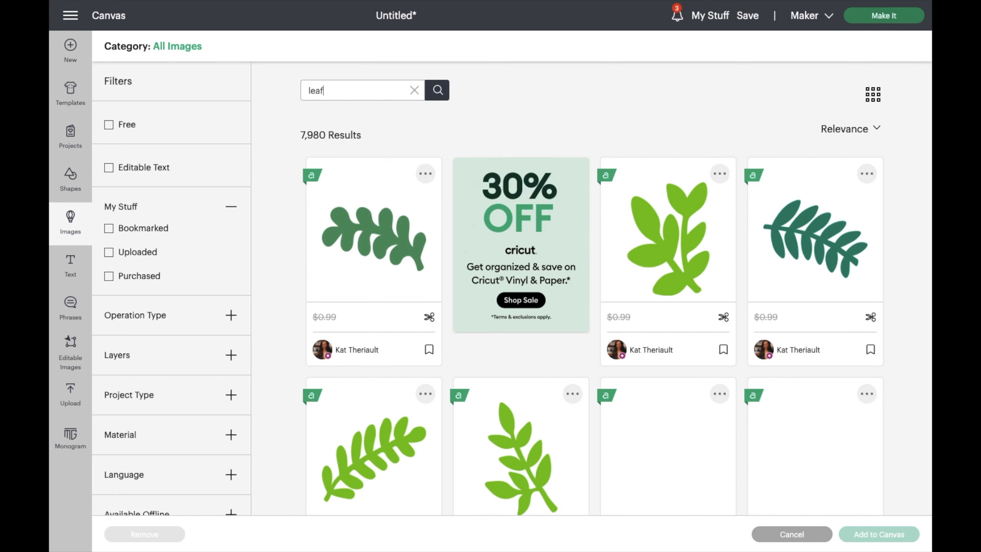
Select the narrow green leaf with black veins and outline, and the slender black-outlined leaf with an open centre
{"action": "scroll", "coordinate": [545, 179], "scroll_direction": "down", "scroll_amount": 10}
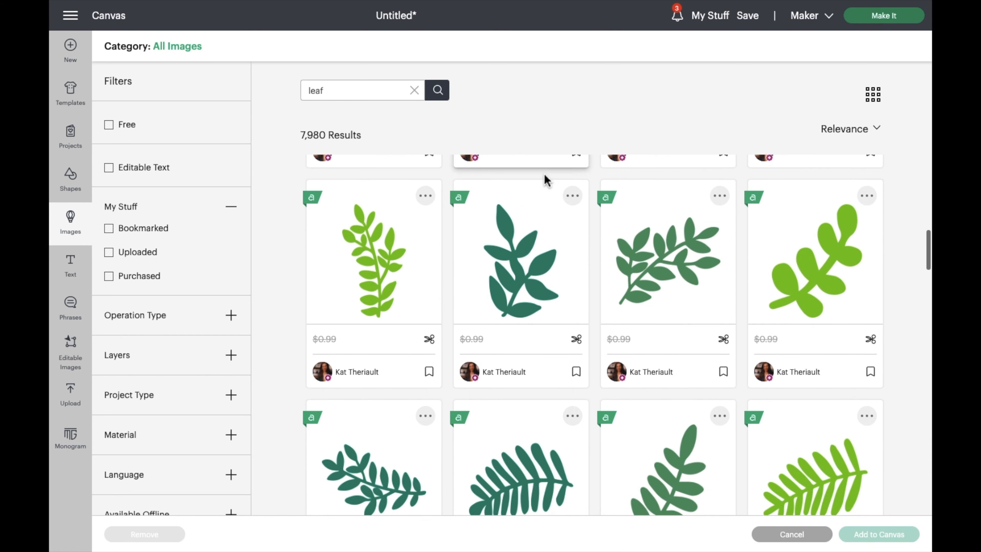
{"action": "scroll", "coordinate": [546, 178], "scroll_direction": "down", "scroll_amount": 1}
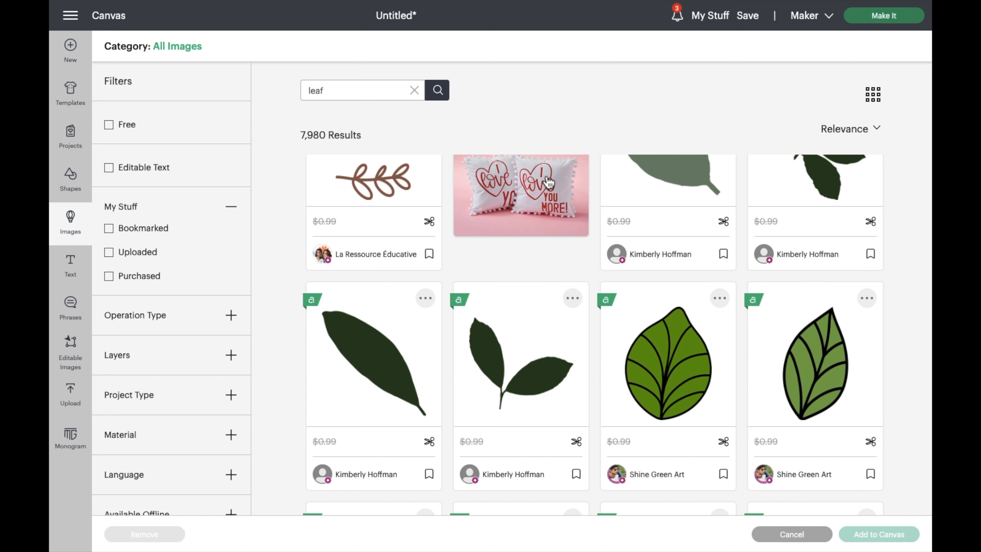
{"action": "scroll", "coordinate": [549, 182], "scroll_direction": "down", "scroll_amount": 2}
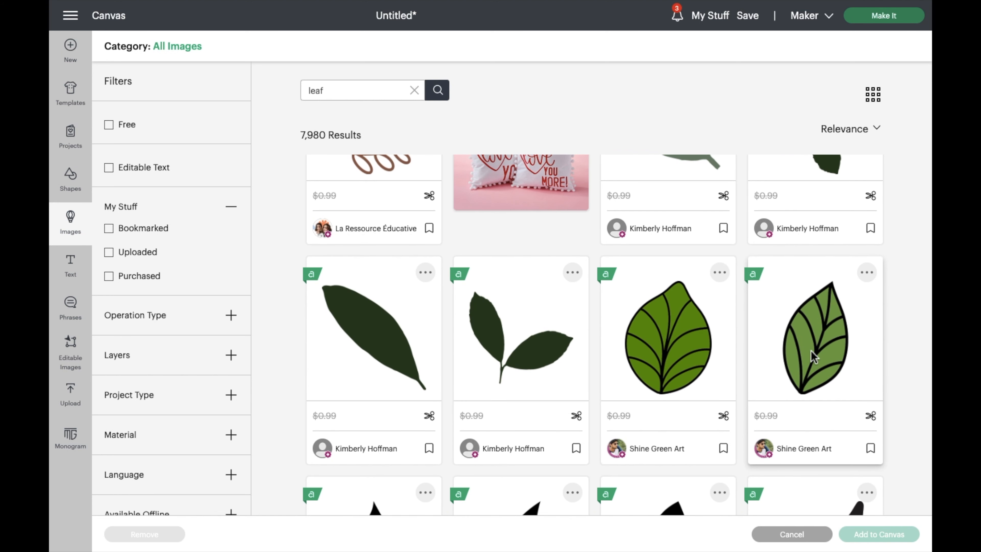
{"action": "left_click", "coordinate": [805, 352]}
{"action": "scroll", "coordinate": [679, 331], "scroll_direction": "down", "scroll_amount": 3}
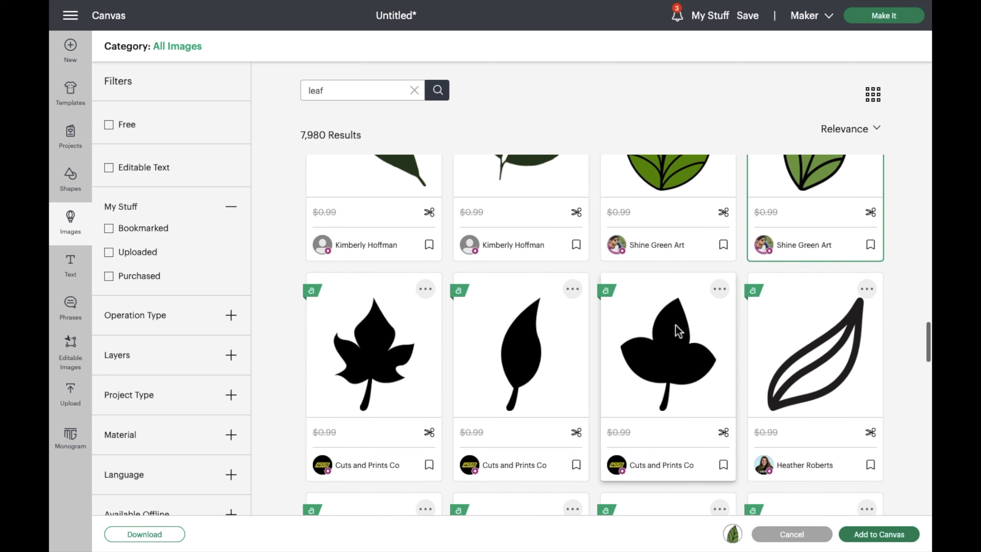
{"action": "left_click", "coordinate": [815, 349]}
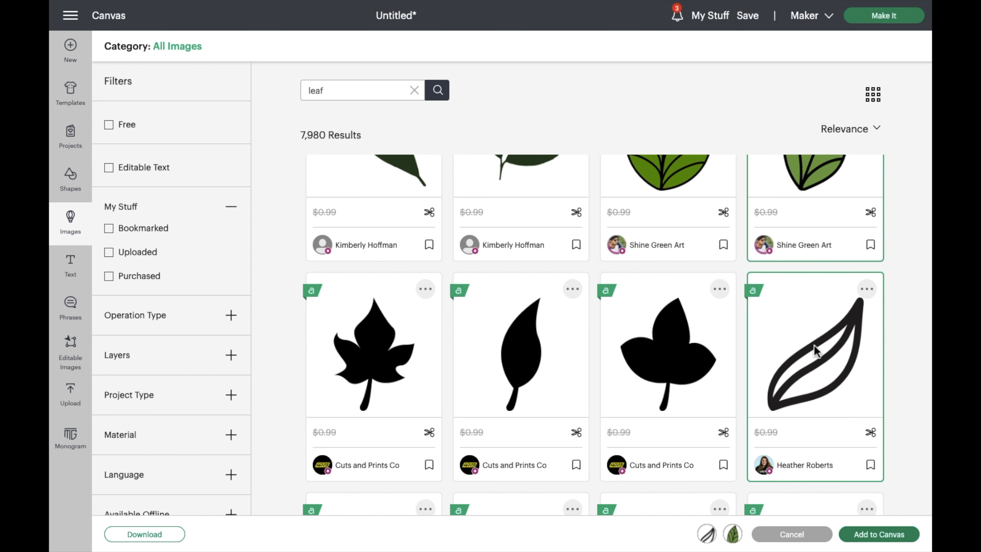
Browse further leaf results and add the two selected leaf images to the canvas
{"action": "scroll", "coordinate": [728, 345], "scroll_direction": "down", "scroll_amount": 10}
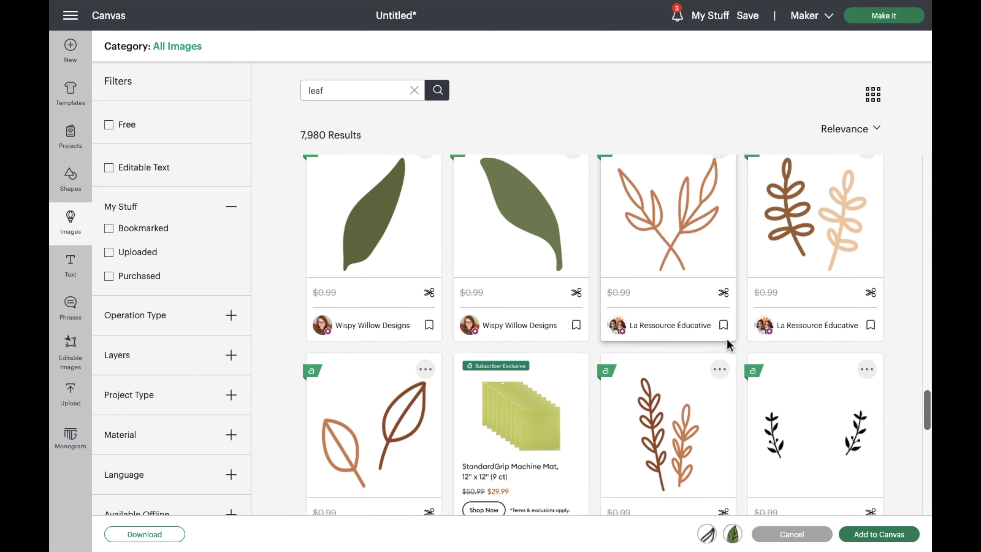
{"action": "scroll", "coordinate": [726, 340], "scroll_direction": "down", "scroll_amount": 5}
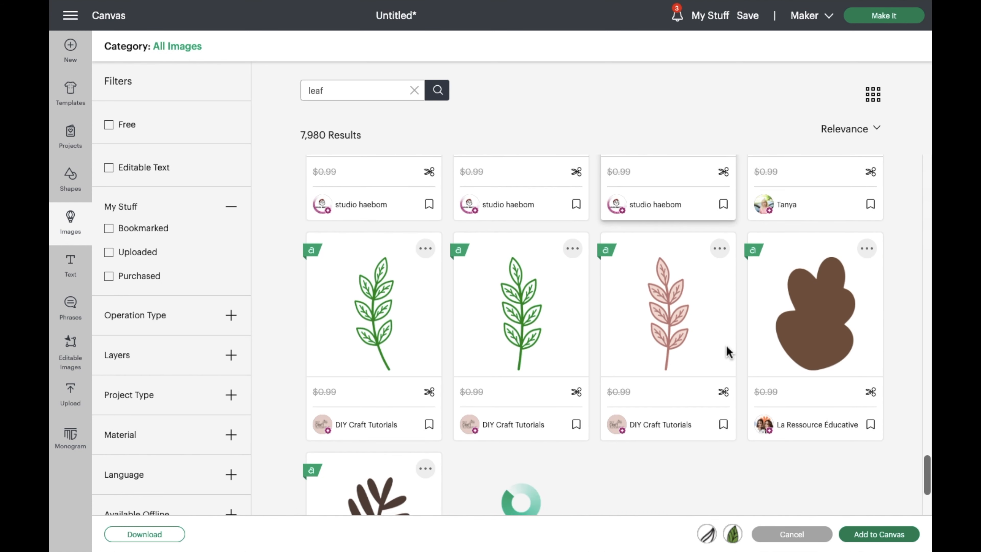
{"action": "scroll", "coordinate": [726, 346], "scroll_direction": "down", "scroll_amount": 8}
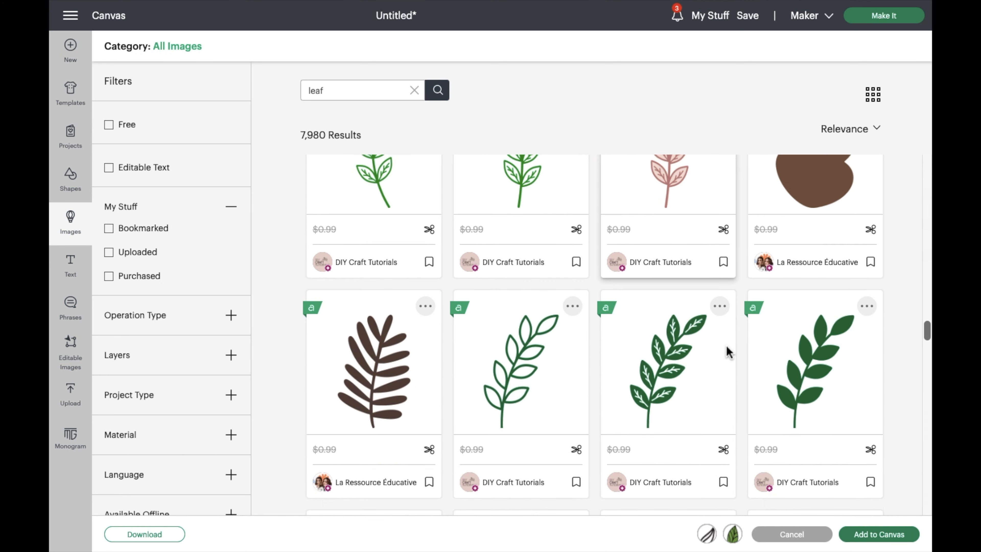
{"action": "scroll", "coordinate": [720, 407], "scroll_direction": "down", "scroll_amount": 1}
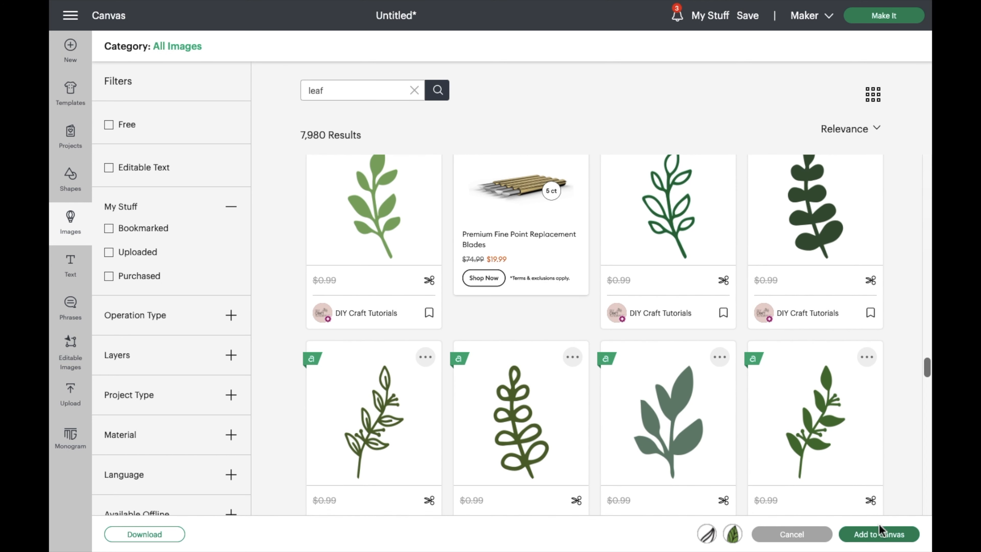
{"action": "left_click", "coordinate": [877, 535]}
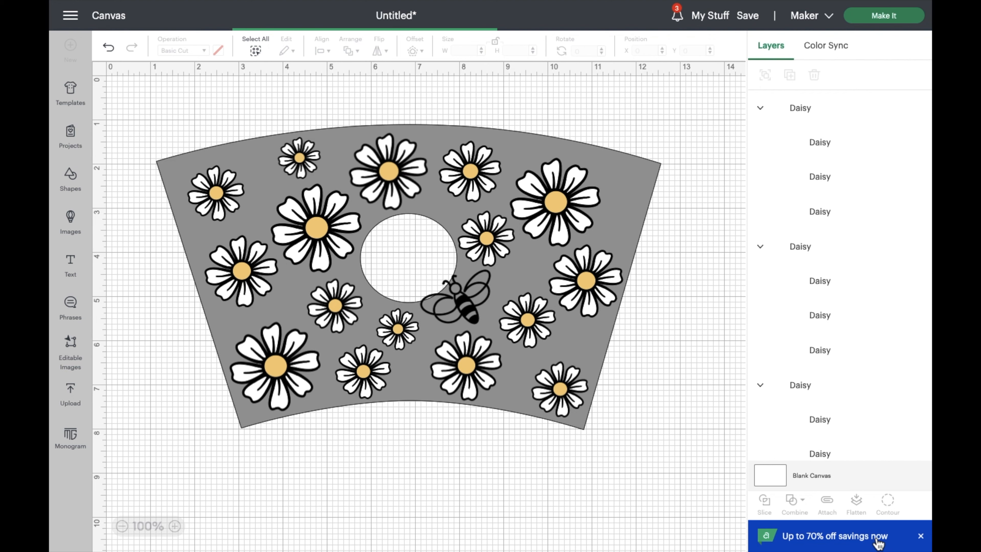
Scale both leaves down together until the outline leaf is about 1.96 × 2.12 in, and recolour the outline leaf green
{"action": "left_click_drag", "start_coordinate": [255, 175], "coordinate": [570, 394]}
{"action": "left_click", "coordinate": [625, 464]}
{"action": "left_click", "coordinate": [218, 50]}
{"action": "left_click", "coordinate": [293, 150]}
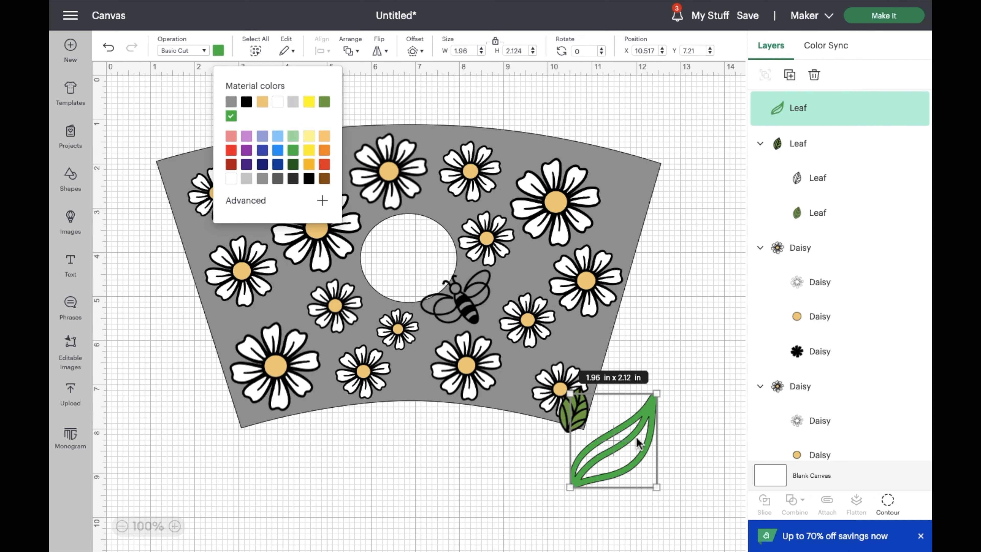
Place the filled veined leaf between the two lower-right daisies and delete the open-centre outline leaf
{"action": "left_click_drag", "start_coordinate": [643, 436], "coordinate": [693, 393]}
{"action": "left_click_drag", "start_coordinate": [707, 351], "coordinate": [624, 202]}
{"action": "left_click", "coordinate": [570, 428]}
{"action": "left_click_drag", "start_coordinate": [599, 441], "coordinate": [576, 347]}
{"action": "left_click", "coordinate": [618, 207]}
{"action": "left_click", "coordinate": [633, 197]}
{"action": "key", "text": "Delete"}
Duplicate the veined leaf five times and spread the copies at varied tilts in the gaps between the daisies
{"action": "left_click", "coordinate": [579, 339]}
{"action": "left_click", "coordinate": [790, 77]}
{"action": "left_click", "coordinate": [790, 77]}
{"action": "left_click_drag", "start_coordinate": [204, 181], "coordinate": [622, 232]}
{"action": "left_click_drag", "start_coordinate": [189, 156], "coordinate": [411, 380]}
{"action": "left_click", "coordinate": [790, 76]}
{"action": "left_click", "coordinate": [790, 75]}
{"action": "left_click_drag", "start_coordinate": [272, 251], "coordinate": [523, 269]}
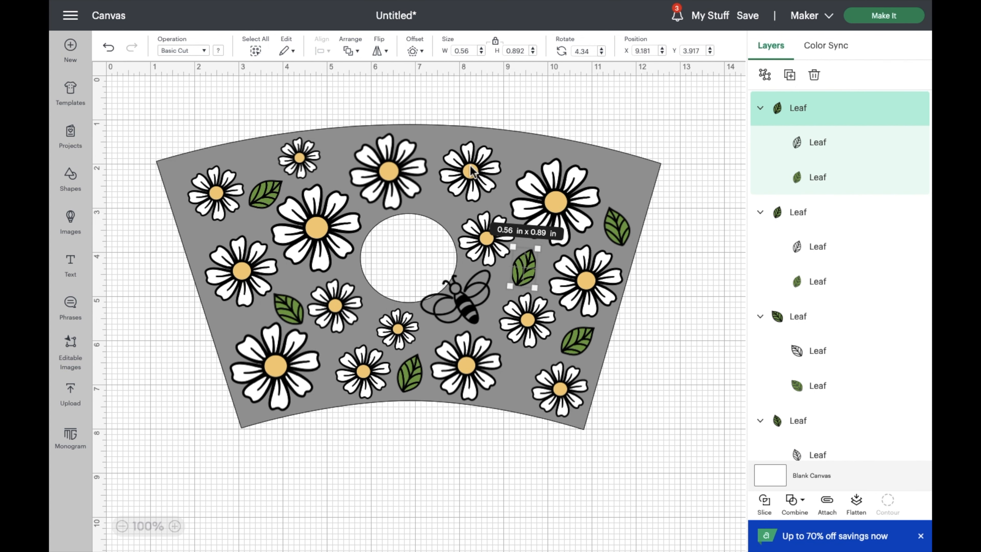
Shift the daisy above the hole's right side slightly up and right, and place another leaf copy beside it, tilted about 324.67°
{"action": "left_click_drag", "start_coordinate": [470, 170], "coordinate": [480, 164]}
{"action": "left_click", "coordinate": [523, 270]}
{"action": "left_click", "coordinate": [789, 75]}
{"action": "left_click_drag", "start_coordinate": [312, 248], "coordinate": [285, 247]}
{"action": "left_click_drag", "start_coordinate": [300, 279], "coordinate": [450, 207]}
{"action": "left_click_drag", "start_coordinate": [453, 221], "coordinate": [443, 235]}
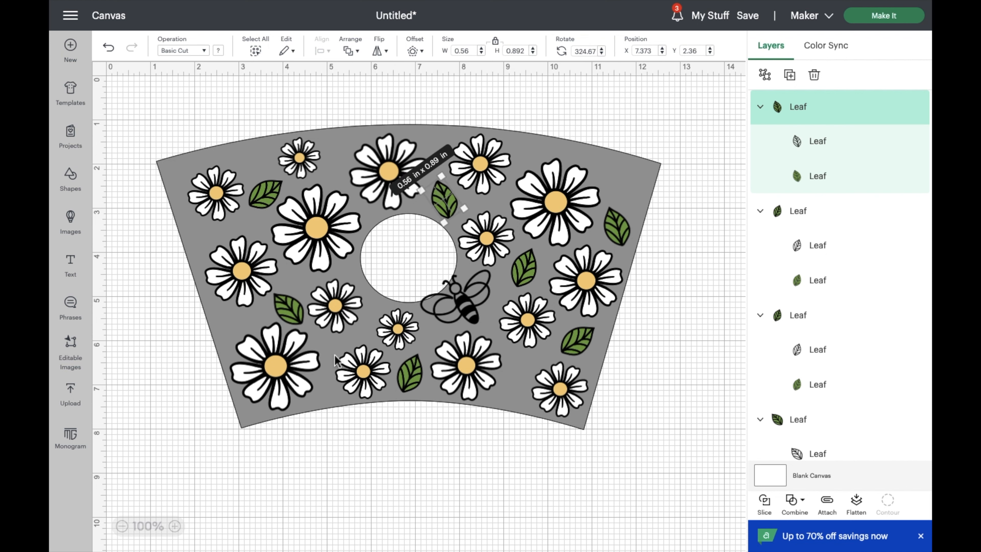
{"action": "left_click", "coordinate": [664, 284]}
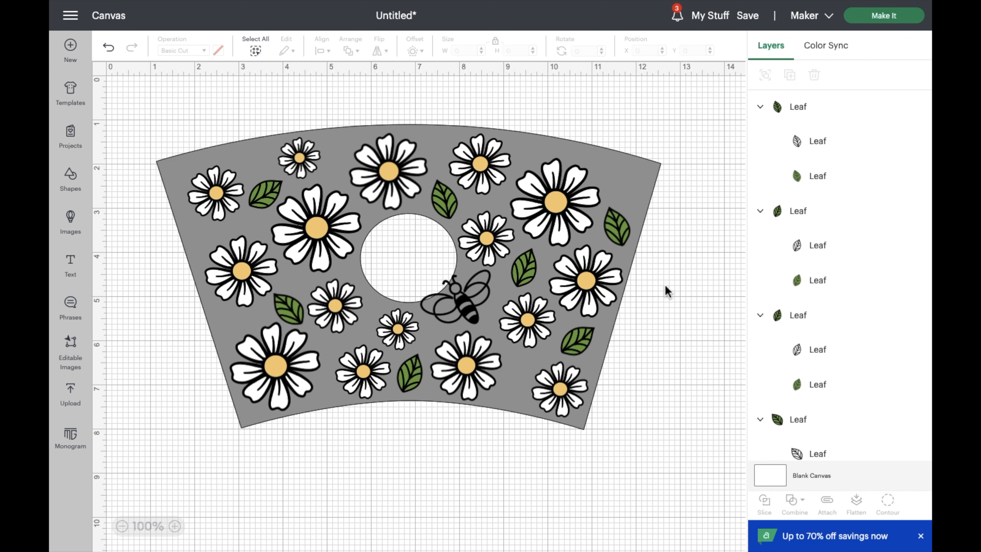
Recolour the centre of the large upper-right daisy bright yellow (#FFEC3C)
{"action": "left_click", "coordinate": [314, 224]}
{"action": "left_click", "coordinate": [798, 133]}
{"action": "left_click", "coordinate": [218, 51]}
{"action": "left_click", "coordinate": [310, 140]}
{"action": "left_click", "coordinate": [729, 171]}
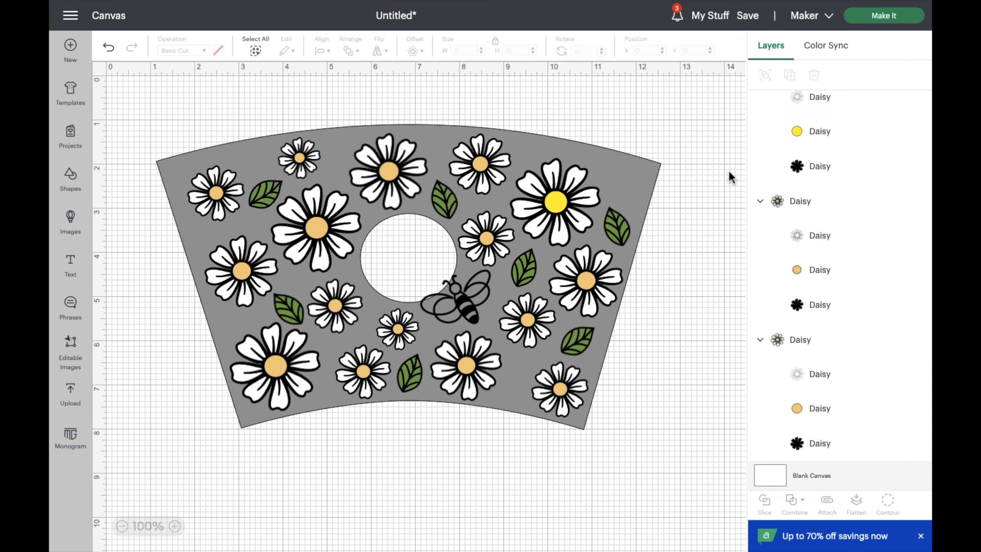
Try to consolidate the #FFEC3C yellow group with the daisy layers in Color Sync, and undo the change
{"action": "left_click", "coordinate": [846, 48]}
{"action": "scroll", "coordinate": [817, 263], "scroll_direction": "down", "scroll_amount": 20}
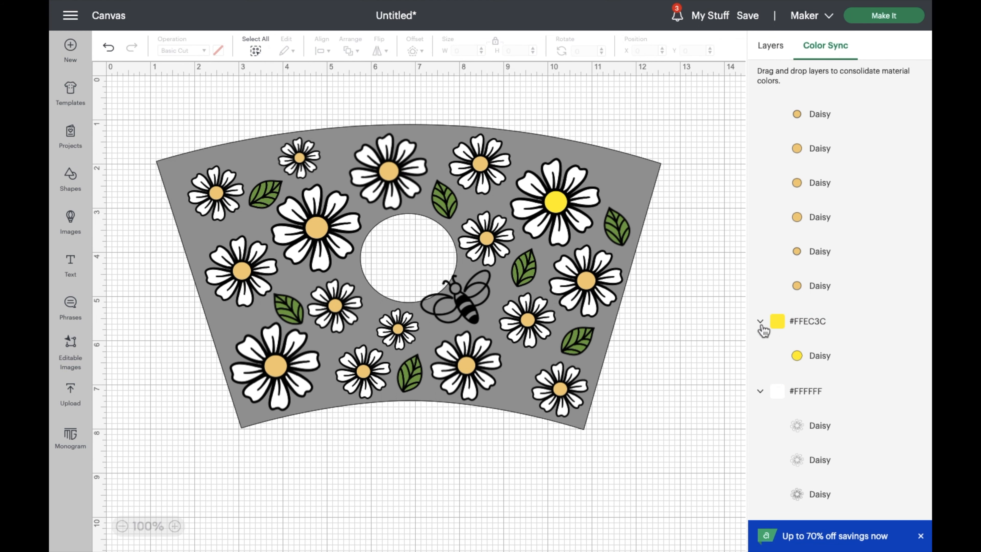
{"action": "left_click", "coordinate": [760, 323]}
{"action": "left_click_drag", "start_coordinate": [777, 321], "coordinate": [820, 352]}
{"action": "left_click", "coordinate": [109, 48]}
{"action": "right_click", "coordinate": [823, 318]}
{"action": "left_click", "coordinate": [793, 318]}
Try to recolour the large upper-right daisy with the material yellow #FFF200, and undo the change
{"action": "left_click", "coordinate": [555, 200]}
{"action": "left_click", "coordinate": [795, 355]}
{"action": "left_click", "coordinate": [219, 52]}
{"action": "left_click", "coordinate": [320, 102]}
{"action": "left_click", "coordinate": [109, 48]}
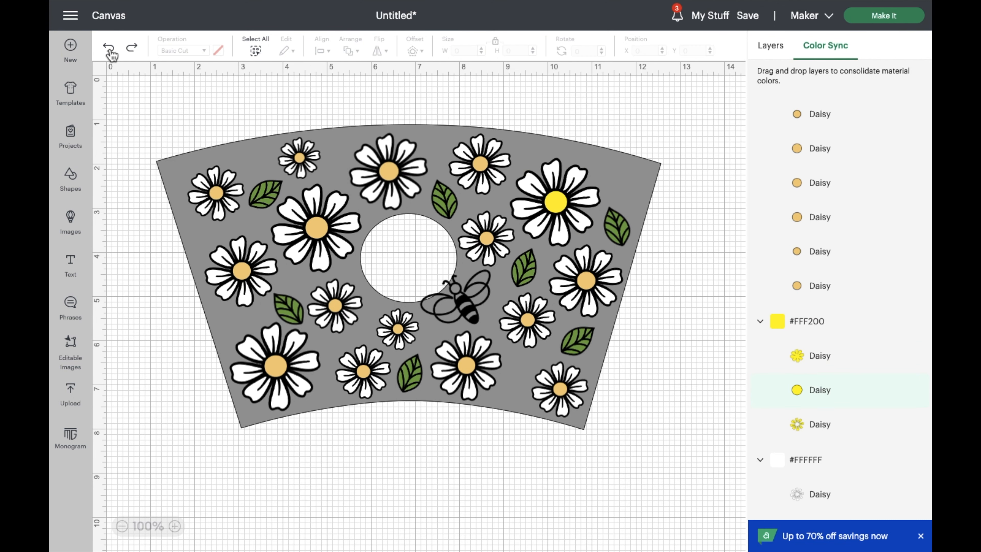
Check the colour settings of the large upper-right daisy's yellow centre layer
{"action": "left_click", "coordinate": [770, 46]}
{"action": "left_click", "coordinate": [557, 201]}
{"action": "scroll", "coordinate": [801, 278], "scroll_direction": "down", "scroll_amount": 3}
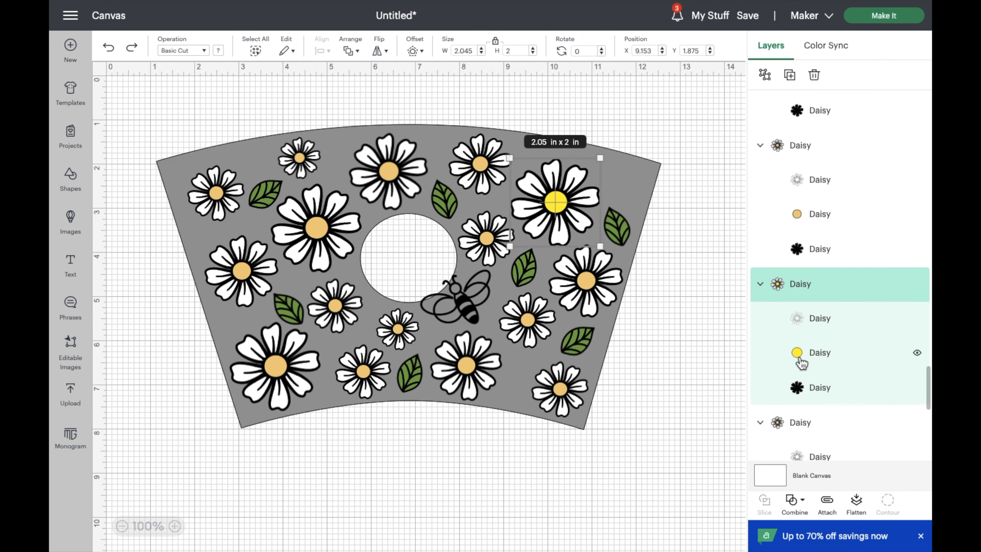
{"action": "left_click", "coordinate": [799, 356]}
{"action": "left_click", "coordinate": [218, 52]}
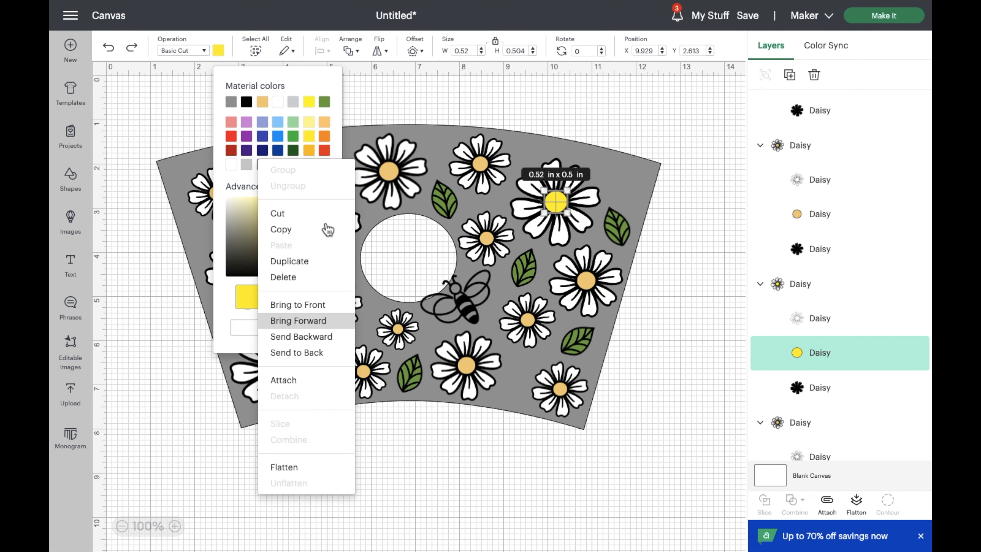
Recolour all remaining tan daisy centres by moving them into the #FFEC3C yellow group in Color Sync
{"action": "left_click", "coordinate": [830, 47]}
{"action": "scroll", "coordinate": [819, 188], "scroll_direction": "down", "scroll_amount": 10}
{"action": "scroll", "coordinate": [820, 194], "scroll_direction": "up", "scroll_amount": 5}
{"action": "left_click_drag", "start_coordinate": [780, 229], "coordinate": [784, 425]}
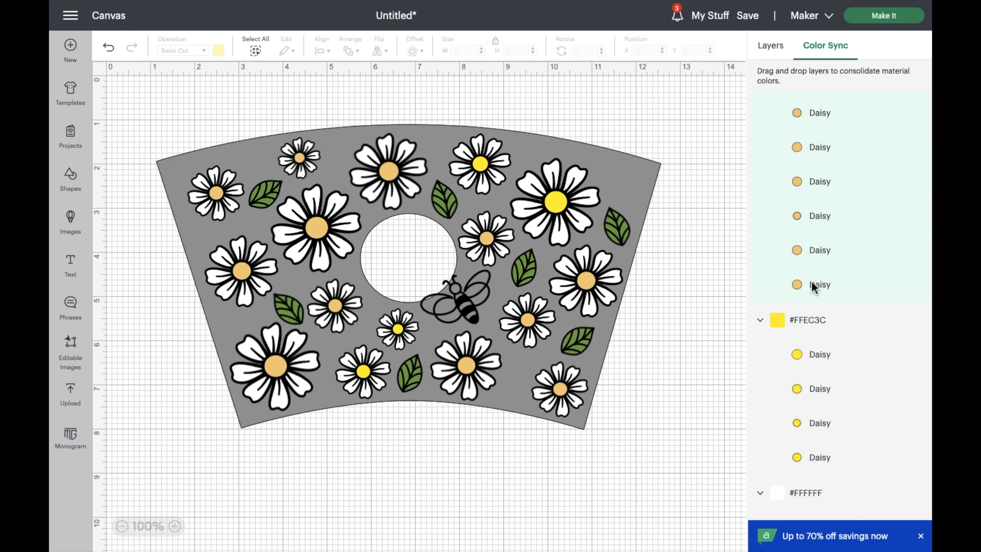
{"action": "left_click_drag", "start_coordinate": [813, 279], "coordinate": [810, 336]}
{"action": "left_click_drag", "start_coordinate": [810, 250], "coordinate": [809, 301]}
{"action": "left_click_drag", "start_coordinate": [807, 215], "coordinate": [809, 266]}
{"action": "left_click_drag", "start_coordinate": [809, 182], "coordinate": [809, 232]}
{"action": "left_click_drag", "start_coordinate": [808, 147], "coordinate": [809, 197]}
{"action": "left_click_drag", "start_coordinate": [810, 113], "coordinate": [813, 239]}
{"action": "scroll", "coordinate": [805, 192], "scroll_direction": "up", "scroll_amount": 2}
{"action": "scroll", "coordinate": [808, 178], "scroll_direction": "up", "scroll_amount": 2}
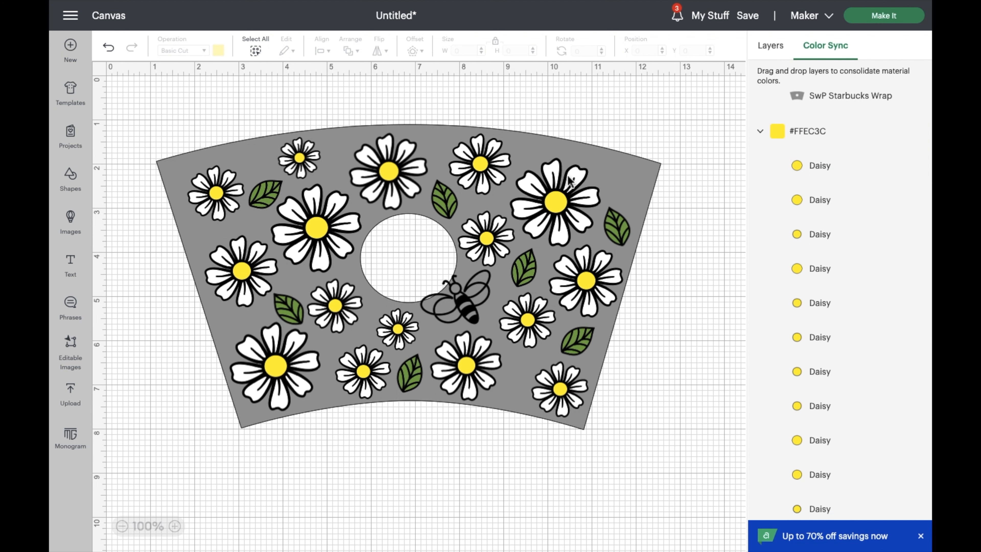
Search the Cricut image library for "heart"
{"action": "left_click", "coordinate": [71, 219]}
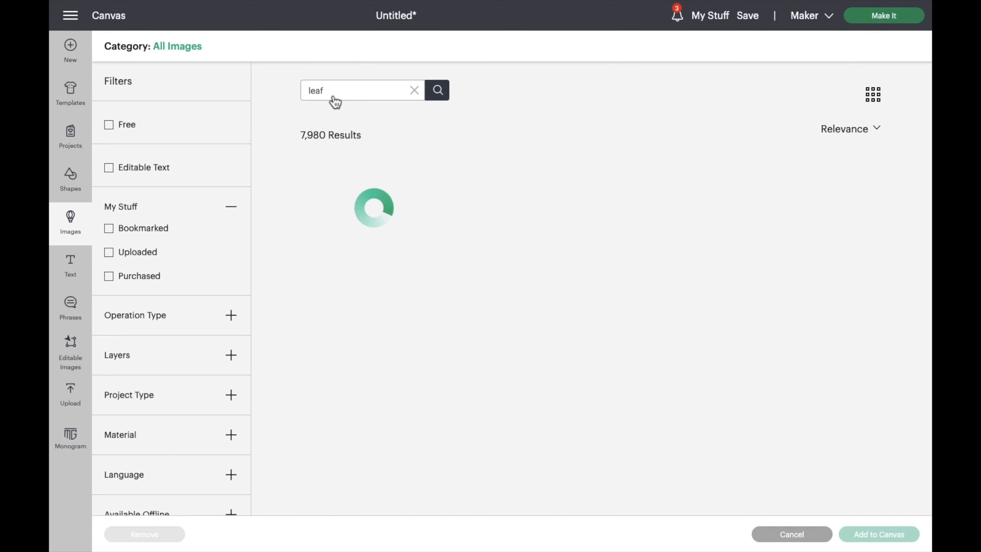
{"action": "double_click", "coordinate": [315, 90]}
{"action": "type", "text": "heart"}
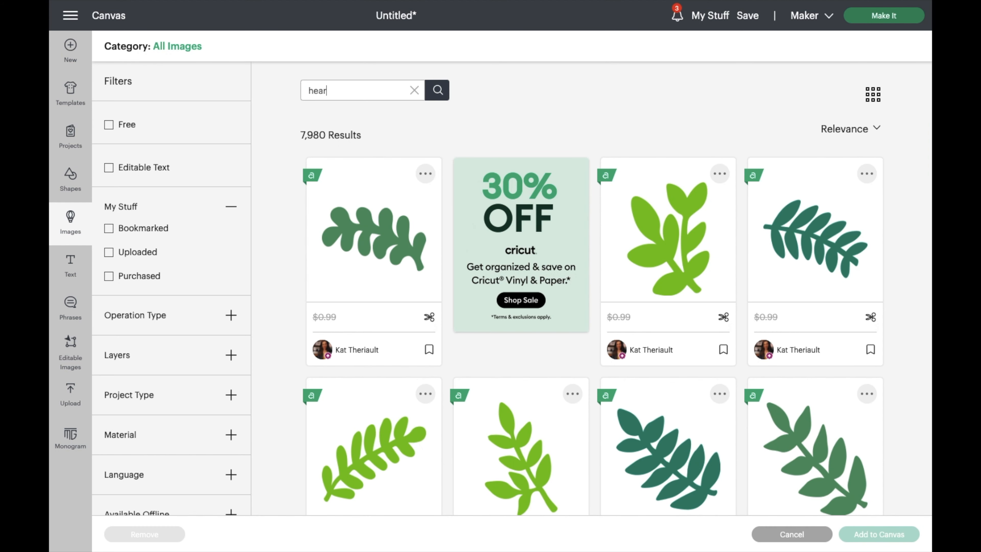
{"action": "key", "text": "Return"}
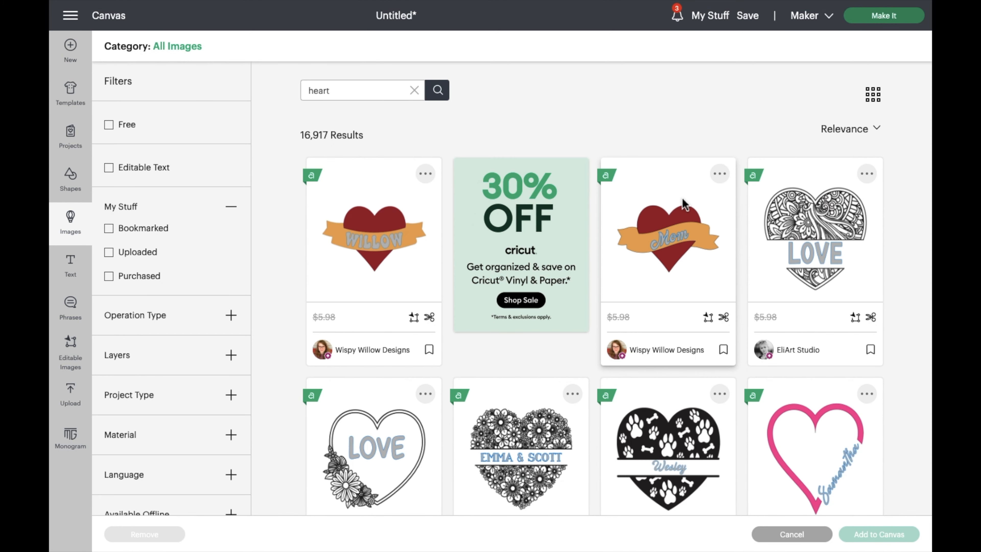
Select the red hand-drawn outline heart that leans to the right with a pointed closed tip
{"action": "scroll", "coordinate": [682, 197], "scroll_direction": "down", "scroll_amount": 6}
{"action": "scroll", "coordinate": [682, 203], "scroll_direction": "down", "scroll_amount": 10}
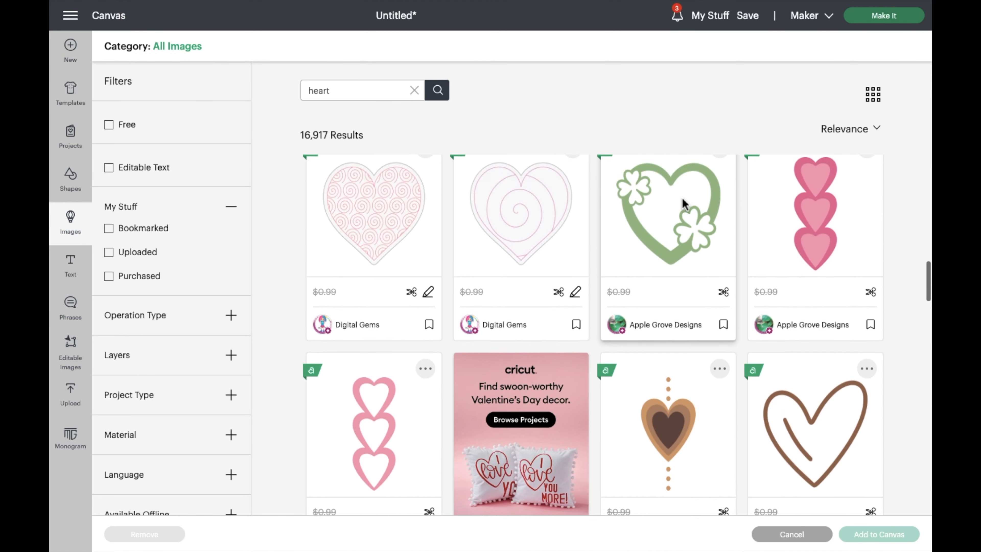
{"action": "scroll", "coordinate": [781, 333], "scroll_direction": "down", "scroll_amount": 8}
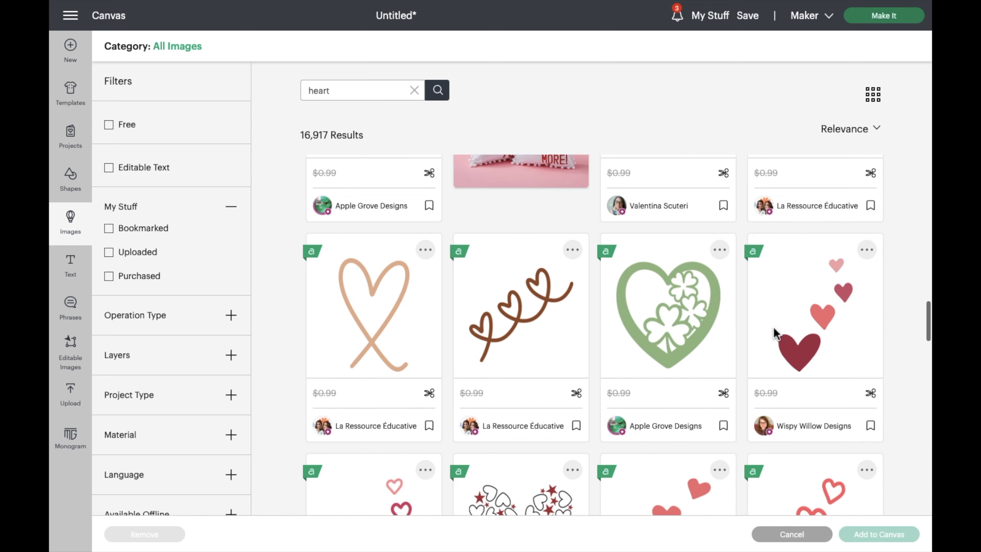
{"action": "scroll", "coordinate": [776, 332], "scroll_direction": "down", "scroll_amount": 4}
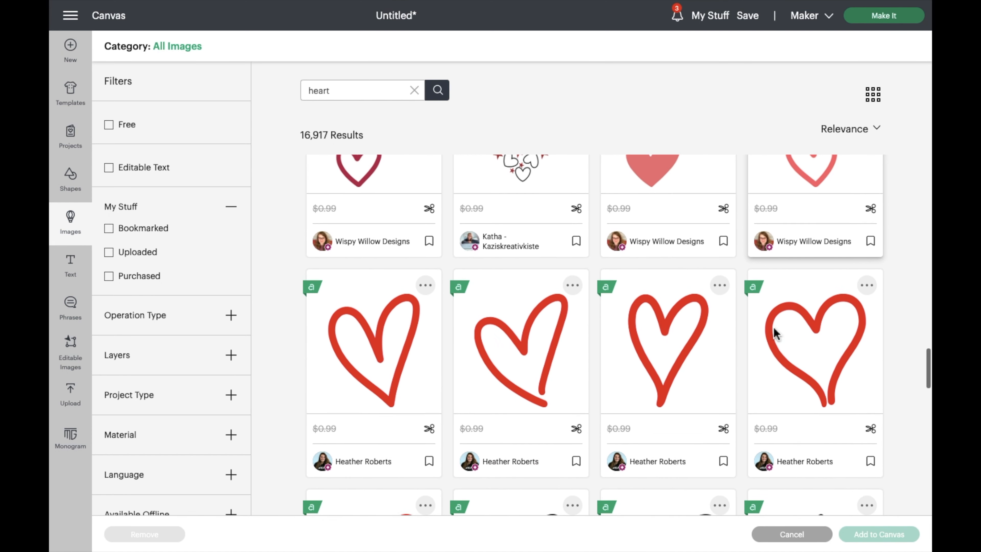
{"action": "left_click", "coordinate": [402, 336]}
Select the solid black elongated heart as well and add both hearts to the canvas
{"action": "scroll", "coordinate": [725, 276], "scroll_direction": "down", "scroll_amount": 5}
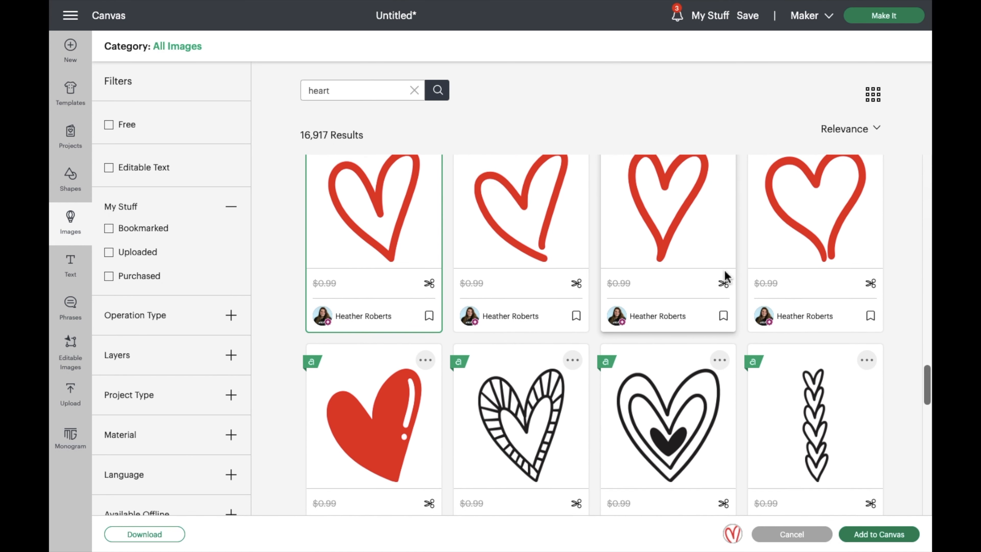
{"action": "scroll", "coordinate": [576, 303], "scroll_direction": "down", "scroll_amount": 10}
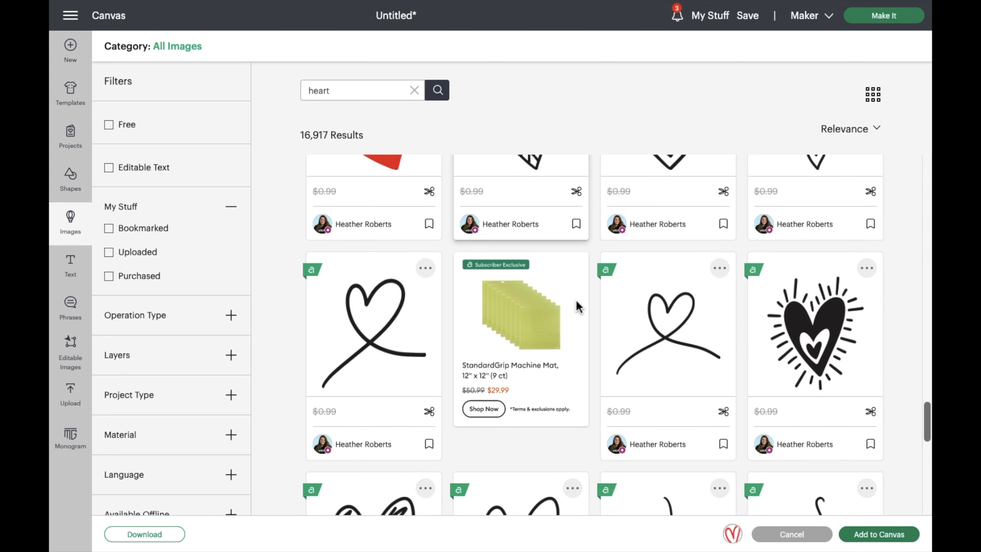
{"action": "scroll", "coordinate": [576, 305], "scroll_direction": "down", "scroll_amount": 8}
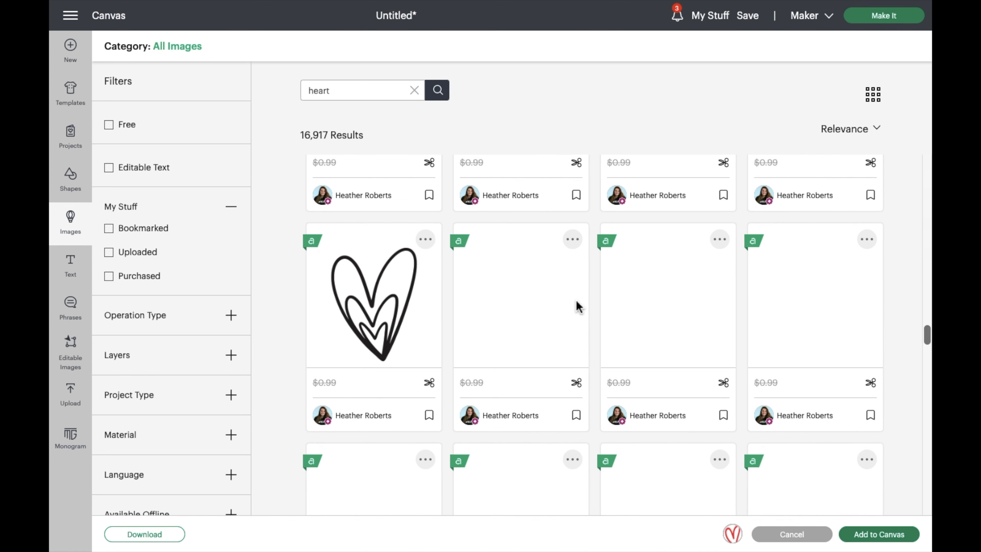
{"action": "scroll", "coordinate": [576, 299], "scroll_direction": "down", "scroll_amount": 1}
{"action": "left_click", "coordinate": [367, 379]}
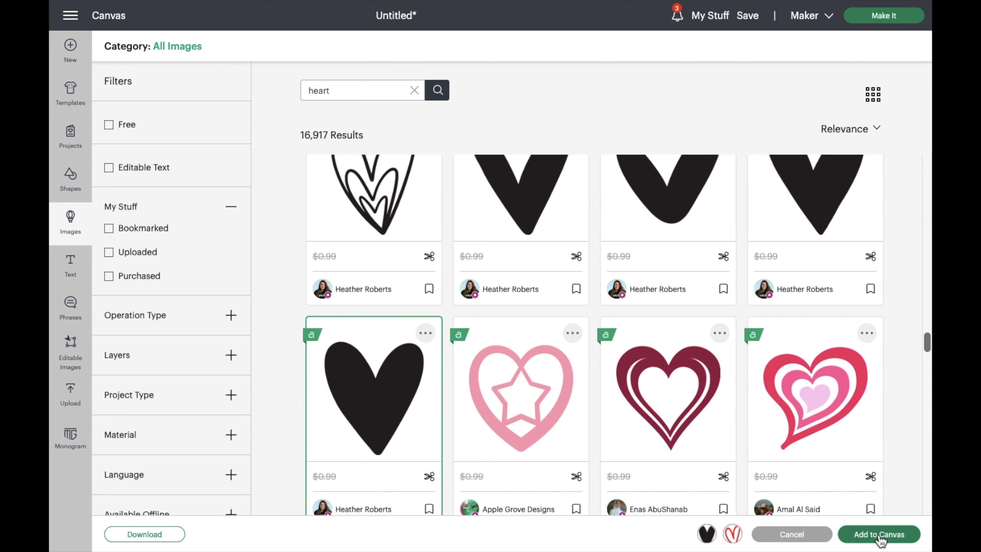
{"action": "left_click", "coordinate": [879, 534]}
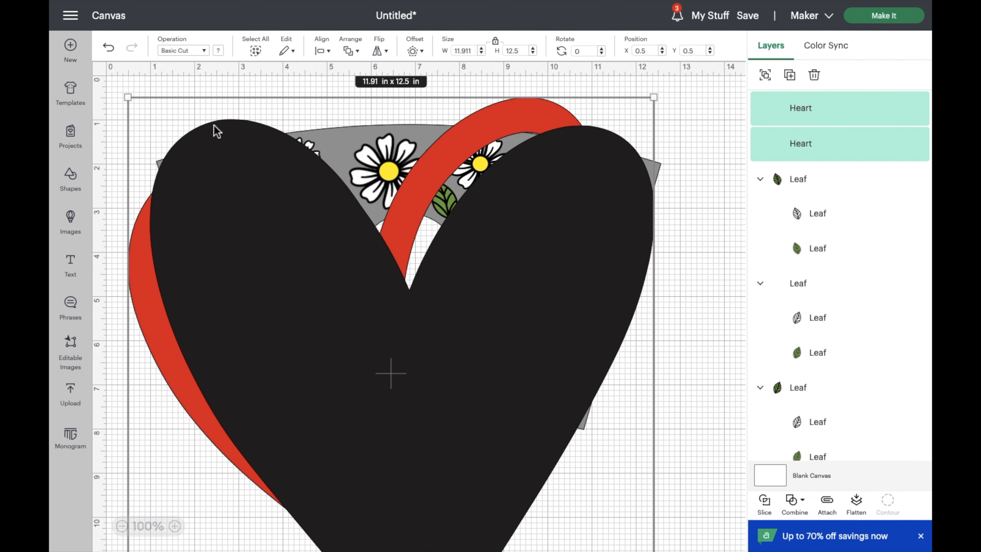
Scale both hearts down, the outline heart to about 1.11 × 1.27 in, and set them side by side below the wrap
{"action": "left_click_drag", "start_coordinate": [127, 97], "coordinate": [502, 485]}
{"action": "left_click_drag", "start_coordinate": [634, 525], "coordinate": [580, 338]}
{"action": "left_click_drag", "start_coordinate": [448, 295], "coordinate": [454, 450]}
{"action": "left_click", "coordinate": [651, 424]}
{"action": "left_click_drag", "start_coordinate": [567, 446], "coordinate": [503, 460]}
Recolour the outline heart a custom pink and apply the same pink to the solid heart
{"action": "left_click", "coordinate": [219, 52]}
{"action": "left_click", "coordinate": [231, 135]}
{"action": "left_click", "coordinate": [245, 201]}
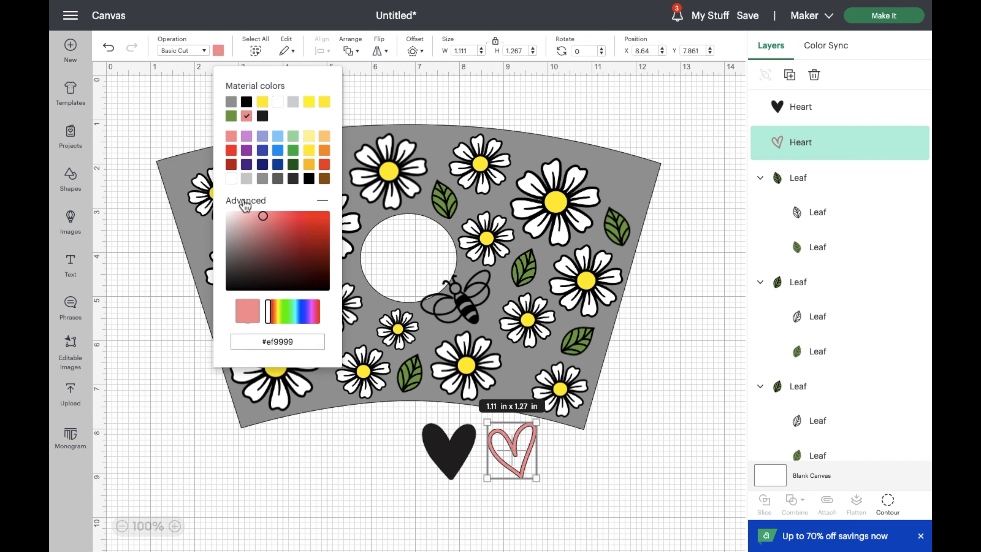
{"action": "left_click_drag", "start_coordinate": [270, 316], "coordinate": [314, 316]}
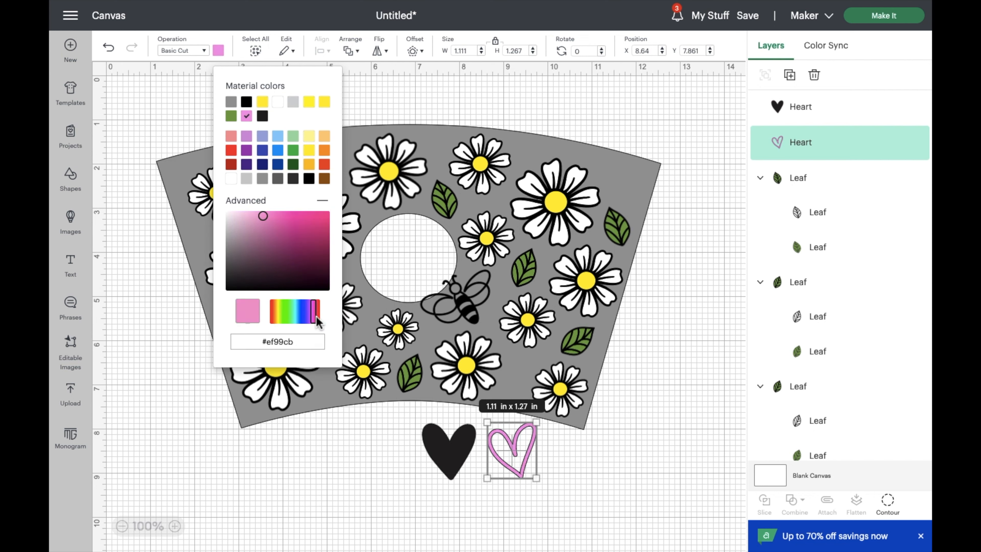
{"action": "left_click", "coordinate": [439, 437]}
{"action": "left_click", "coordinate": [219, 53]}
{"action": "left_click", "coordinate": [247, 116]}
Shrink the solid pink heart to about 0.42 × 0.44 in, tilt it to about 341.1° and place it between the left-side daisies
{"action": "left_click_drag", "start_coordinate": [457, 495], "coordinate": [255, 232]}
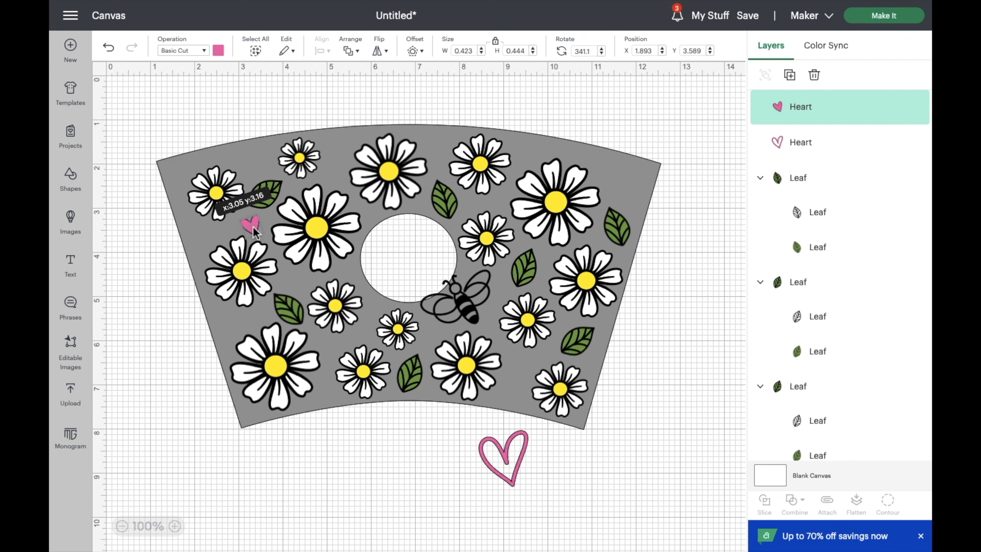
{"action": "left_click", "coordinate": [360, 428]}
Shrink the outline heart to about 0.51 × 0.58 in, tilt it about 17.57° and place it between the lower-right daisies
{"action": "left_click", "coordinate": [510, 465]}
{"action": "left_click_drag", "start_coordinate": [525, 483], "coordinate": [511, 466]}
{"action": "mouse_move", "coordinate": [518, 472]}
{"action": "left_mouse_down"}
{"action": "mouse_move", "coordinate": [508, 486]}
{"action": "mouse_move", "coordinate": [515, 475]}
{"action": "left_mouse_up"}
{"action": "left_click_drag", "start_coordinate": [491, 443], "coordinate": [514, 381]}
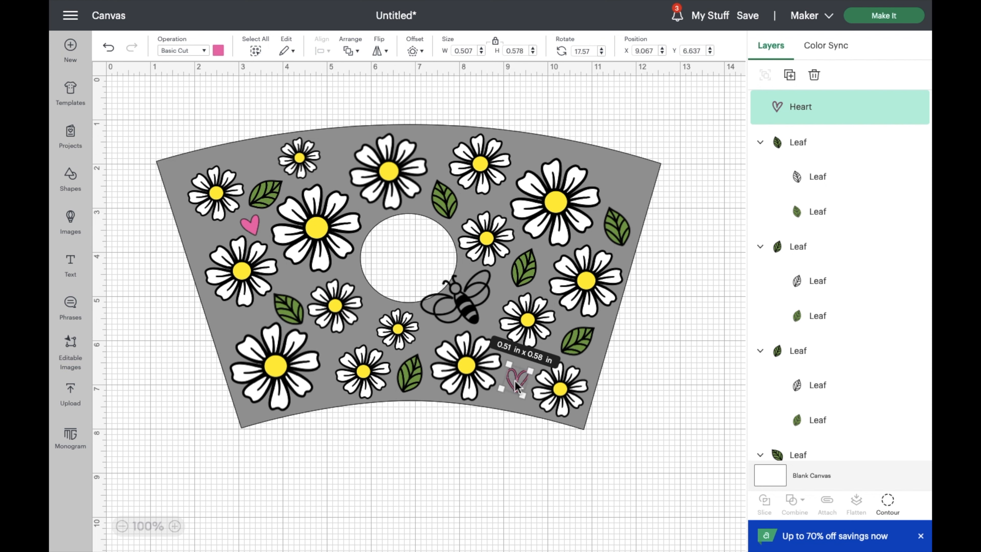
Delete the outline heart from between the lower-right daisies
{"action": "left_click", "coordinate": [486, 443]}
{"action": "left_click", "coordinate": [520, 380]}
{"action": "key", "text": "Delete"}
Duplicate the solid pink heart, enlarge the copy to about 0.45 × 0.47 in and place it between the two lower-right daisies
{"action": "left_click", "coordinate": [254, 226]}
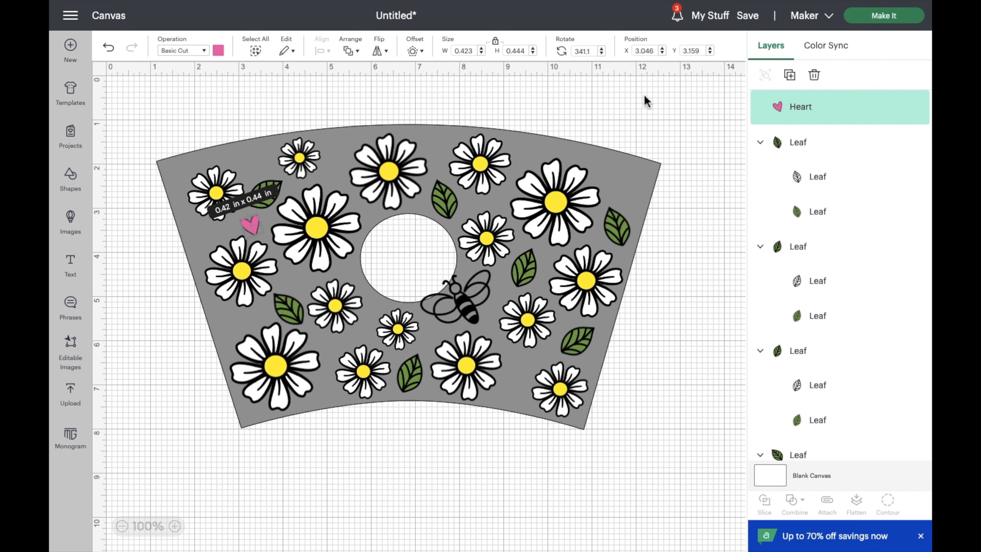
{"action": "left_click", "coordinate": [789, 75]}
{"action": "left_click_drag", "start_coordinate": [192, 156], "coordinate": [380, 474]}
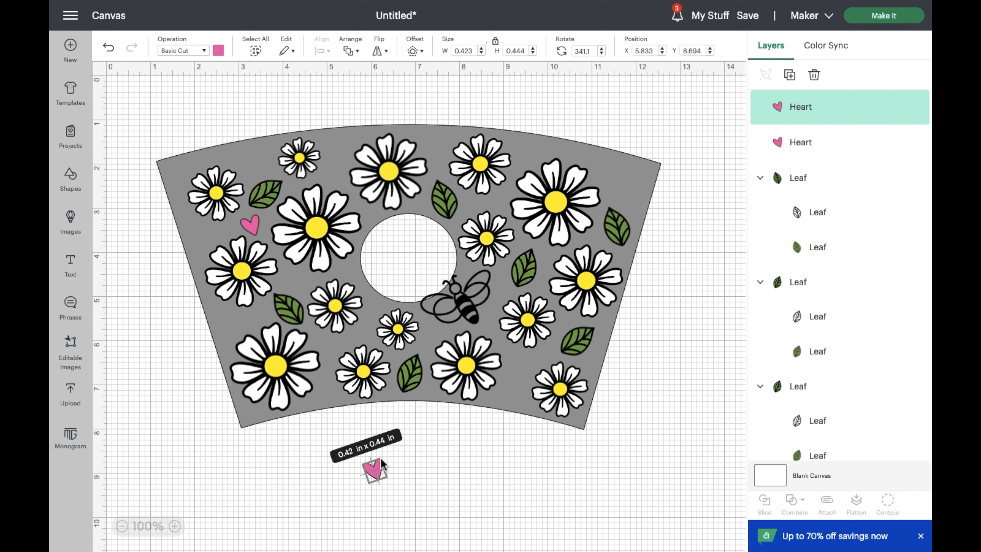
{"action": "type", "text": "1"}
{"action": "key", "text": "Return"}
{"action": "left_click_drag", "start_coordinate": [427, 505], "coordinate": [410, 525]}
{"action": "left_click_drag", "start_coordinate": [385, 489], "coordinate": [518, 387]}
{"action": "left_click_drag", "start_coordinate": [538, 423], "coordinate": [537, 422]}
Place three more copies of the pink heart at the wrap's upper-right corner, lower-left edge and top edge between two daisies
{"action": "left_click_drag", "start_coordinate": [533, 409], "coordinate": [634, 207]}
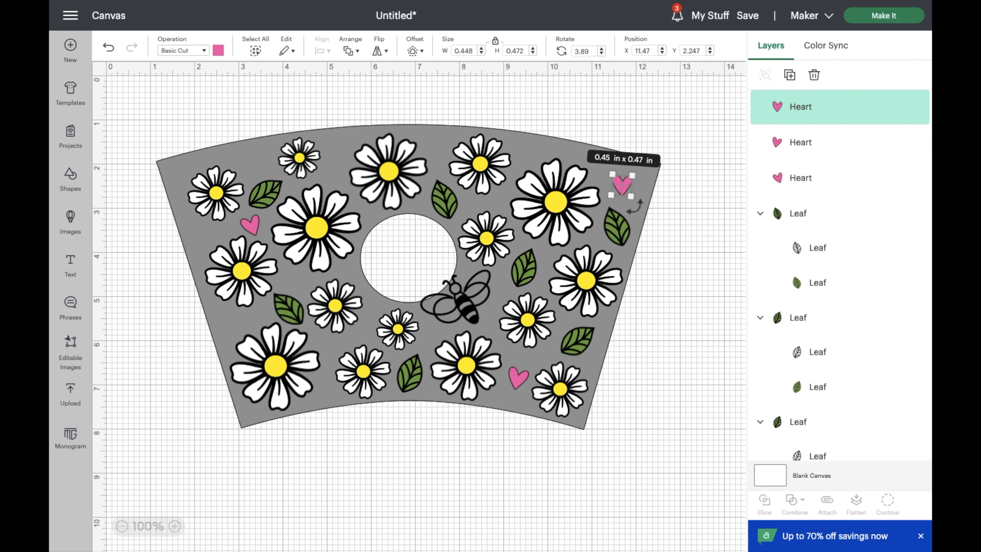
{"action": "left_click", "coordinate": [790, 75]}
{"action": "left_click_drag", "start_coordinate": [231, 201], "coordinate": [232, 330]}
{"action": "left_click", "coordinate": [789, 74]}
{"action": "left_click_drag", "start_coordinate": [248, 218], "coordinate": [437, 142]}
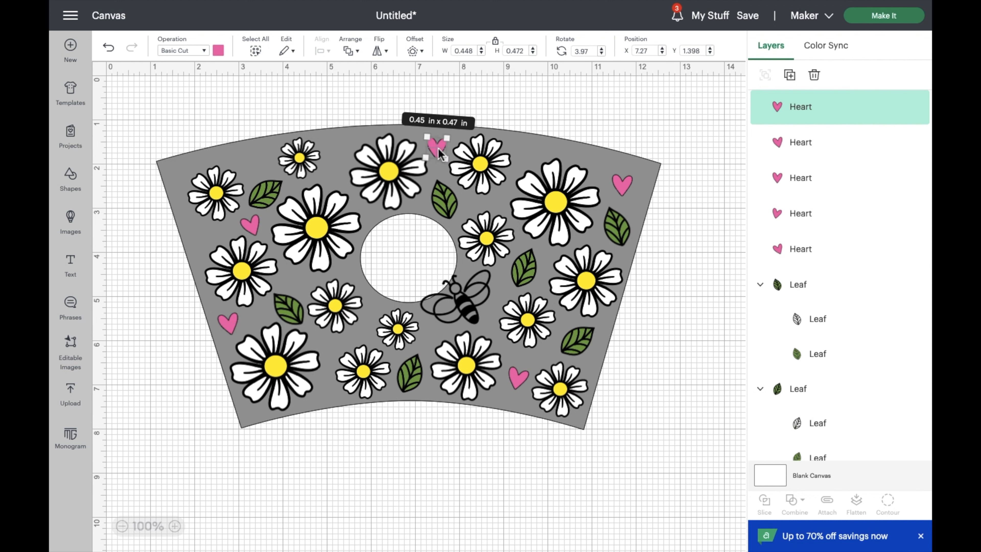
Adjust the spacing of the pink heart, leaf and small daisy in the wrap's upper-left area, turning the leaf more upright
{"action": "left_click_drag", "start_coordinate": [252, 224], "coordinate": [286, 222]}
{"action": "left_click", "coordinate": [272, 190]}
{"action": "left_click_drag", "start_coordinate": [266, 193], "coordinate": [269, 172]}
{"action": "left_click", "coordinate": [155, 349]}
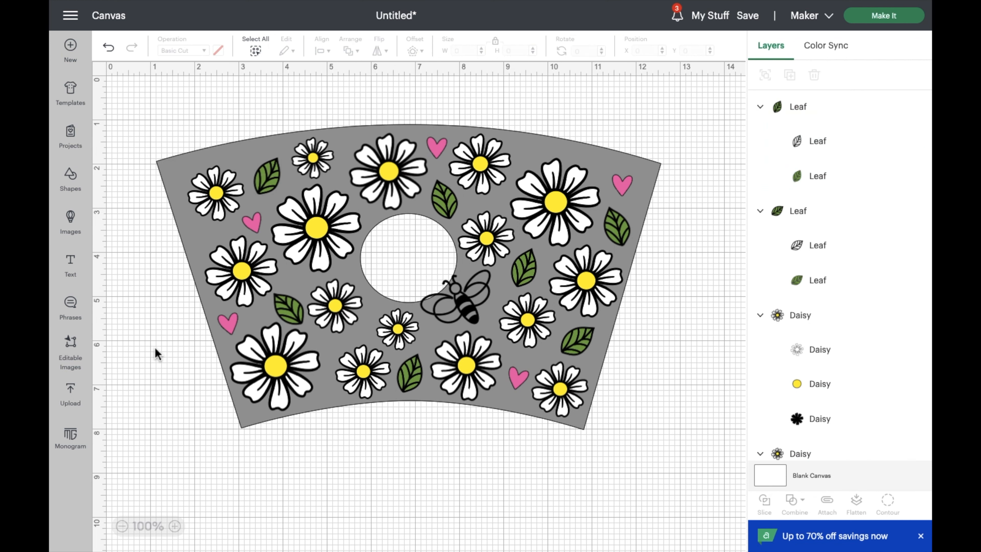
{"action": "left_click", "coordinate": [252, 221]}
{"action": "left_click", "coordinate": [172, 354]}
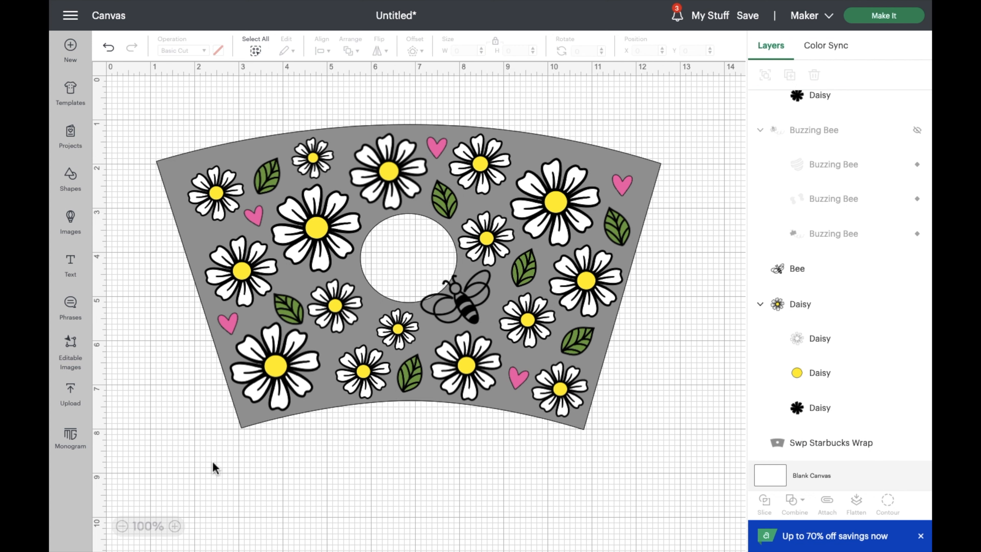
{"action": "key", "text": "ctrl+z"}
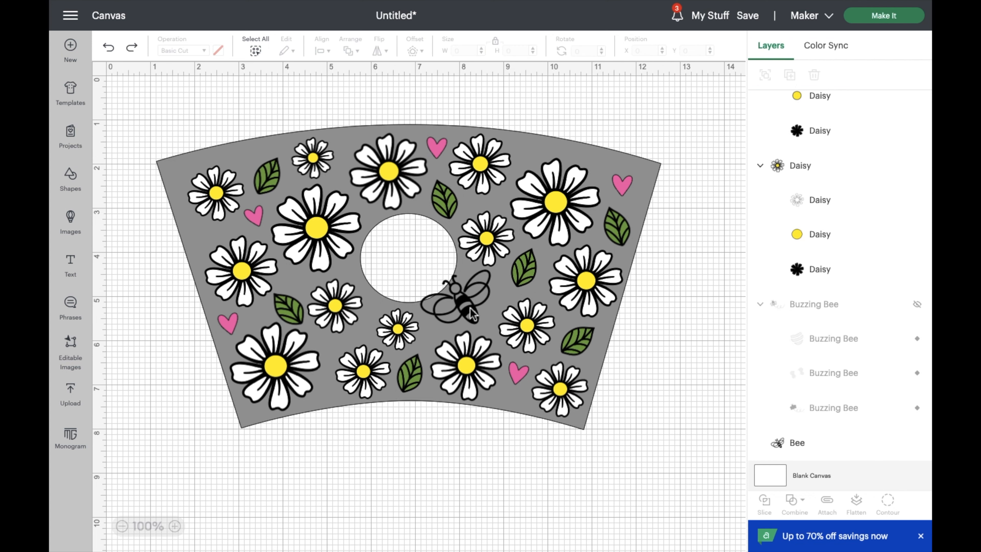
Duplicate the bee and place the copy on the empty canvas below the wrap
{"action": "left_click", "coordinate": [472, 313]}
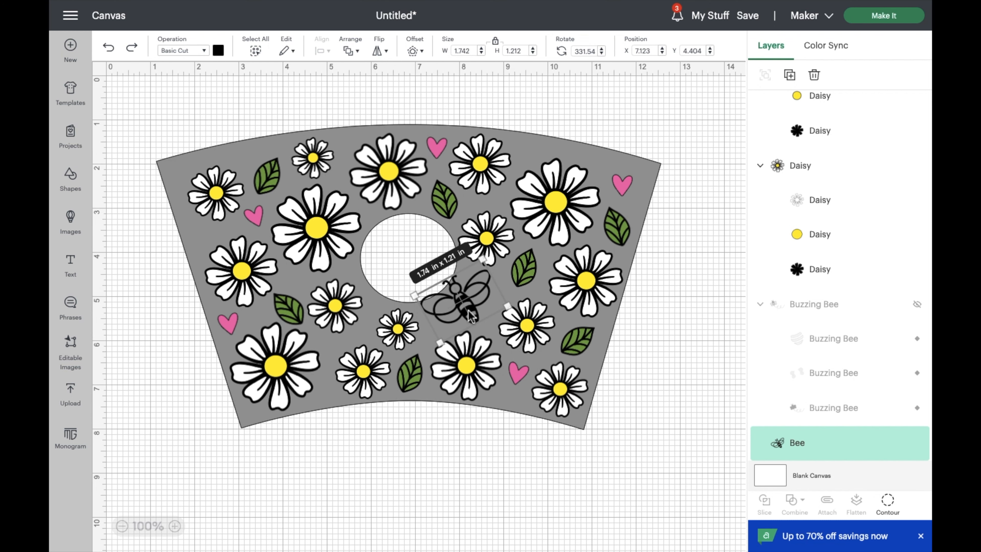
{"action": "left_click", "coordinate": [789, 74]}
{"action": "left_click_drag", "start_coordinate": [208, 171], "coordinate": [472, 465]}
Use Contour on the bee copy to hide its outline, head and wing pieces, keeping only the three body stripes
{"action": "left_click", "coordinate": [887, 502]}
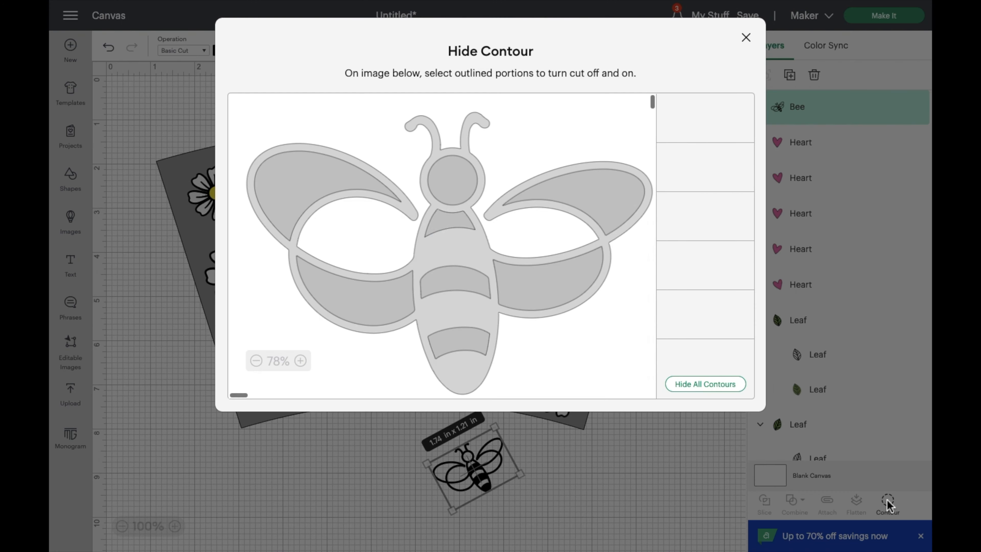
{"action": "left_click", "coordinate": [445, 258]}
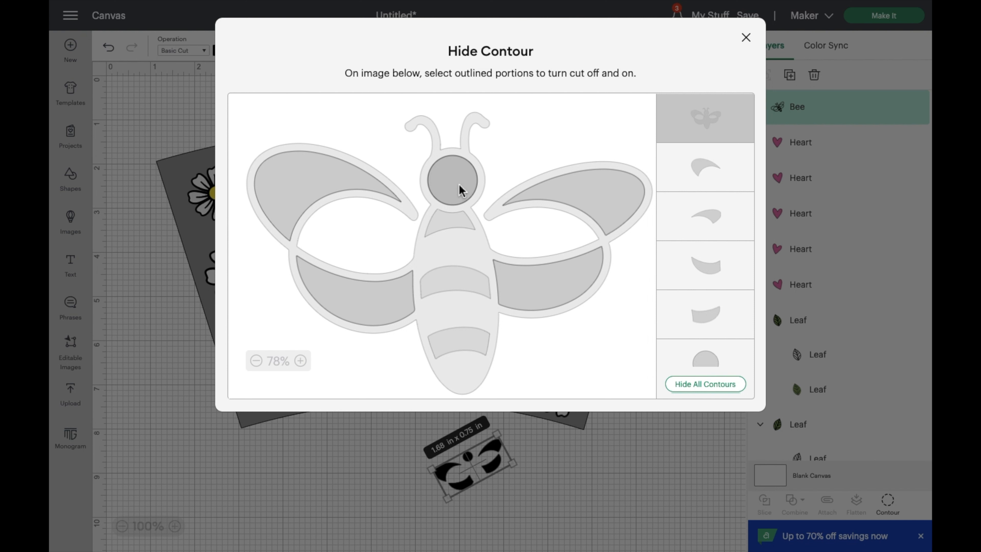
{"action": "left_click", "coordinate": [482, 174]}
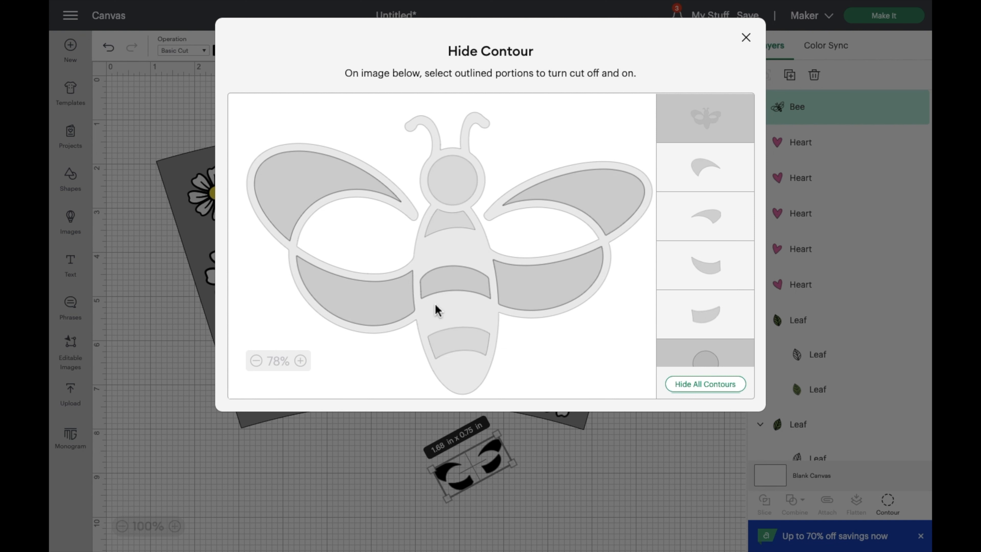
{"action": "left_click", "coordinate": [438, 282]}
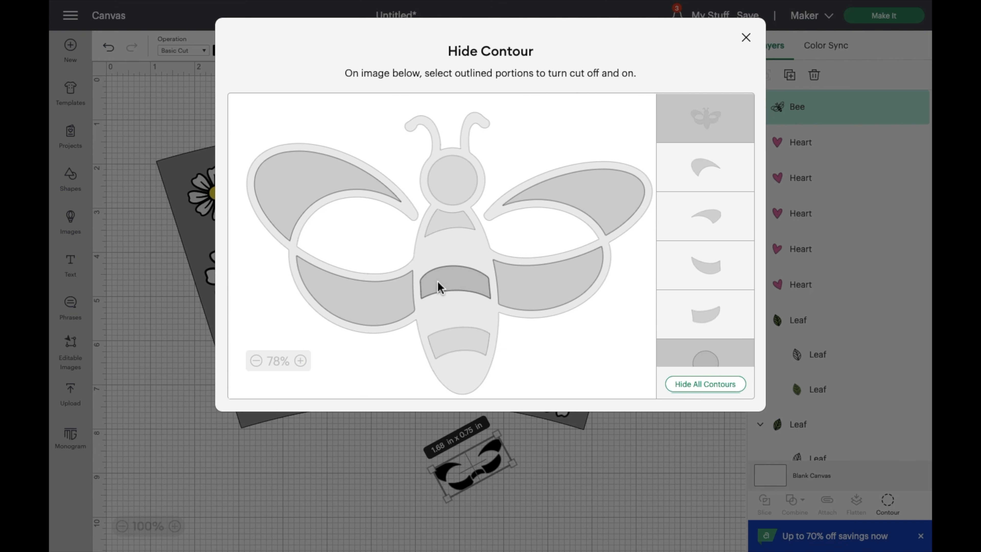
{"action": "left_click", "coordinate": [447, 343]}
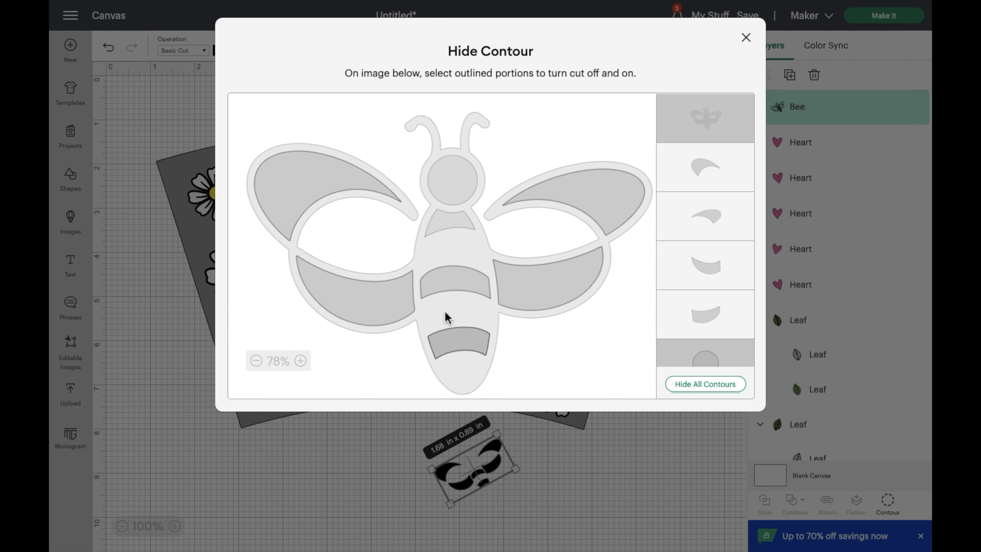
{"action": "left_click", "coordinate": [444, 230]}
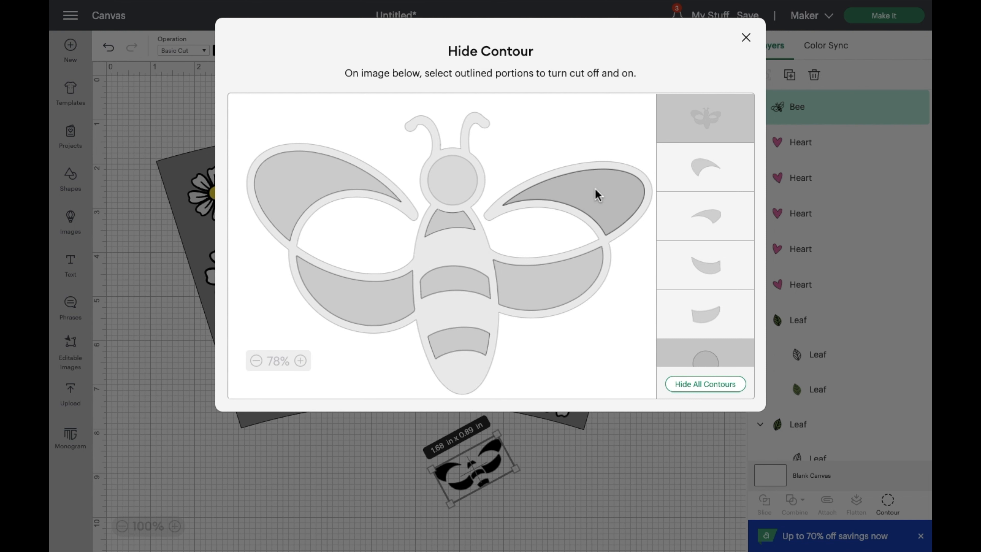
{"action": "left_click", "coordinate": [598, 195]}
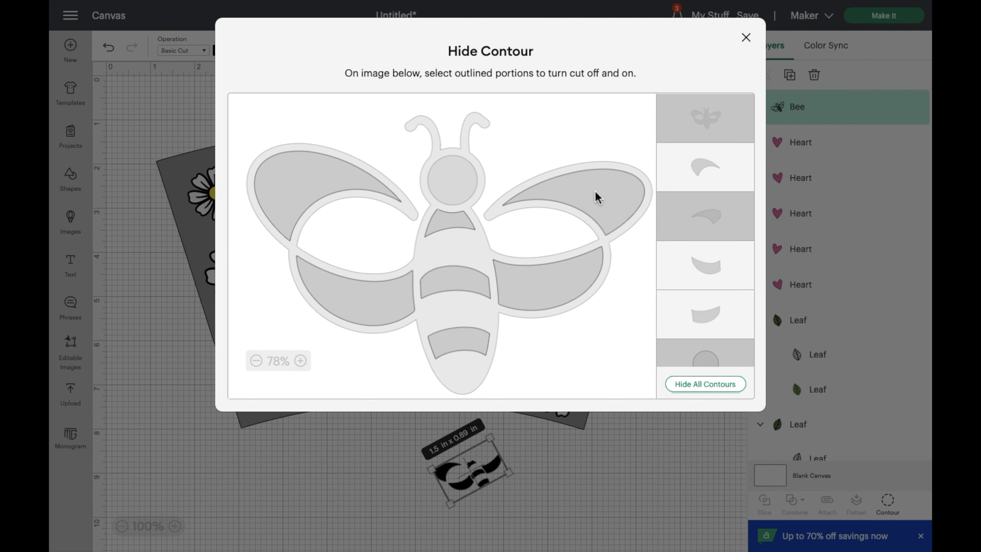
{"action": "left_click", "coordinate": [544, 298]}
{"action": "left_click", "coordinate": [391, 305]}
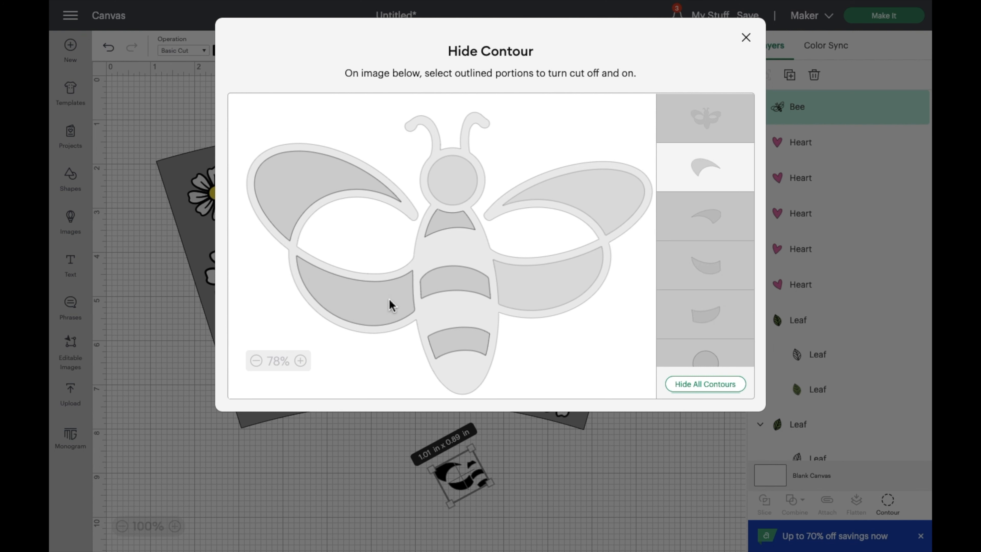
{"action": "left_click", "coordinate": [321, 186]}
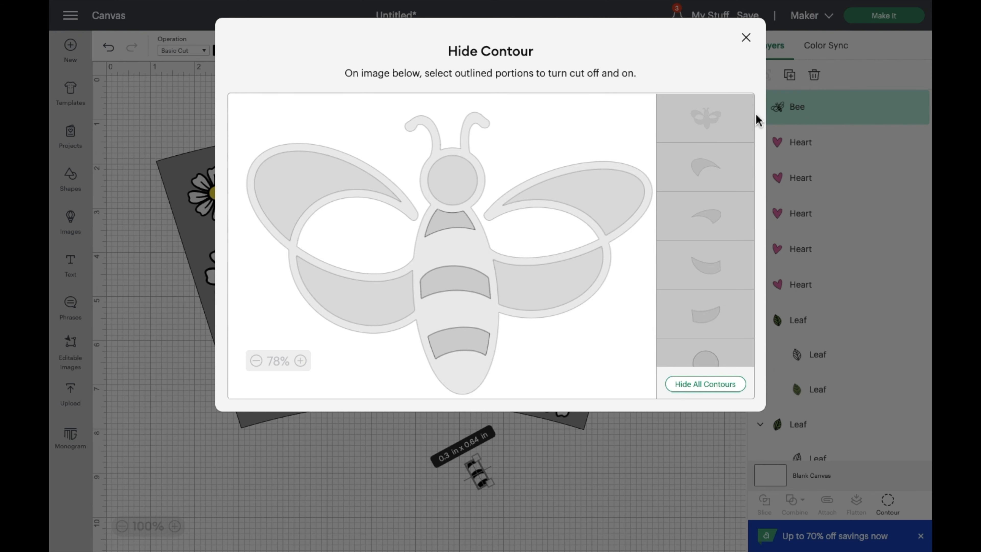
{"action": "left_click", "coordinate": [746, 38]}
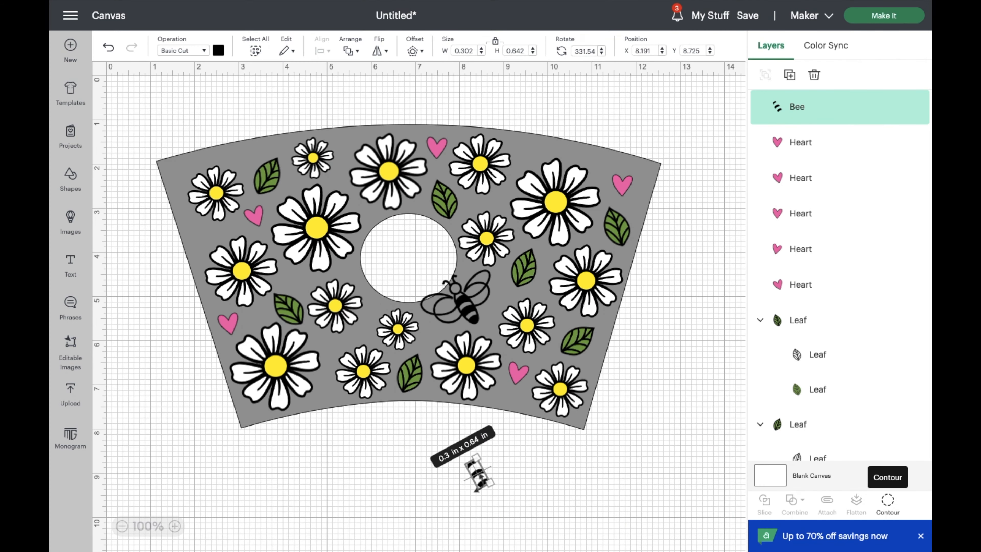
Recolor the bee stripes yellow and place them over the matching gaps in the original bee's body
{"action": "left_click", "coordinate": [219, 51]}
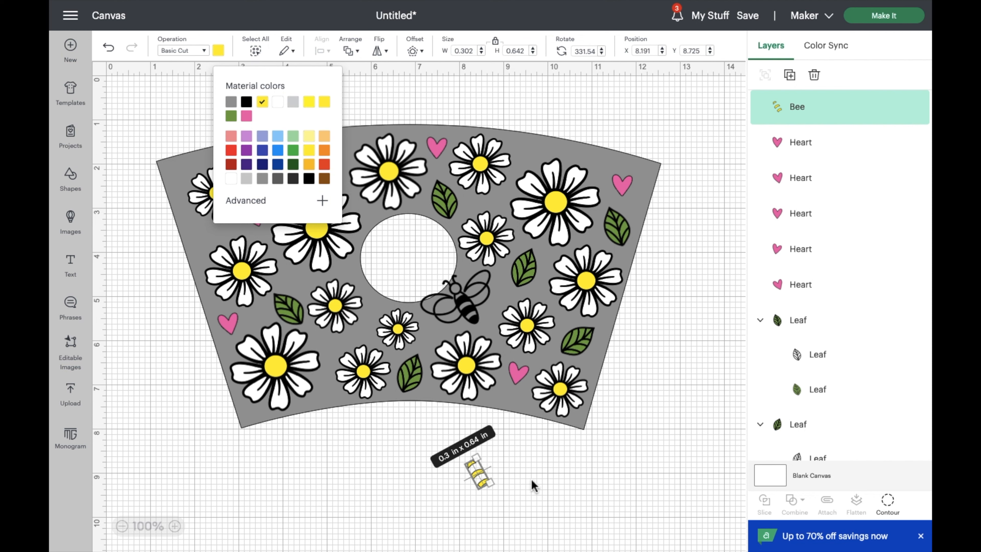
{"action": "left_click_drag", "start_coordinate": [481, 481], "coordinate": [471, 307]}
{"action": "left_click", "coordinate": [451, 436]}
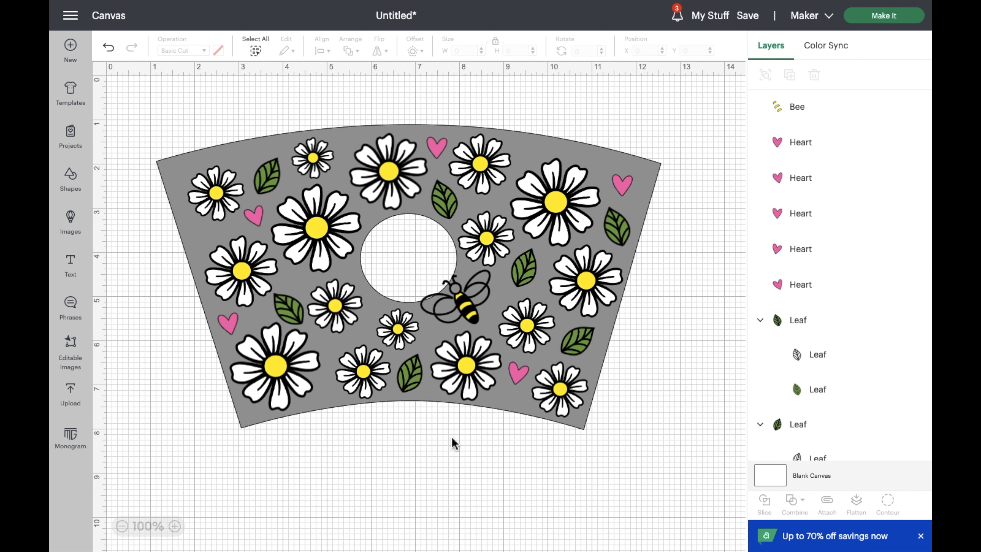
Delete the grey cup wrap template from behind the images
{"action": "left_click", "coordinate": [203, 153]}
{"action": "key", "text": "Delete"}
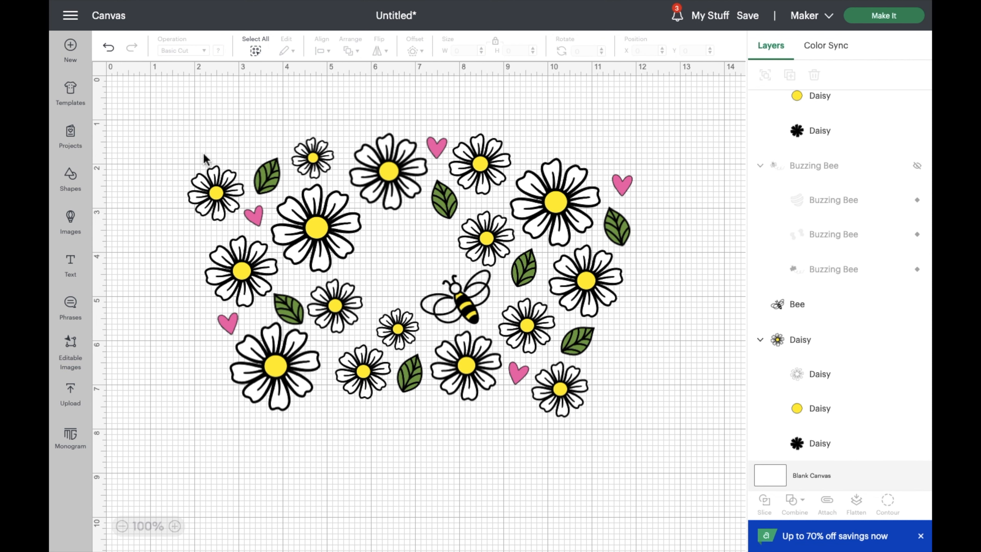
{"action": "left_click", "coordinate": [524, 272]}
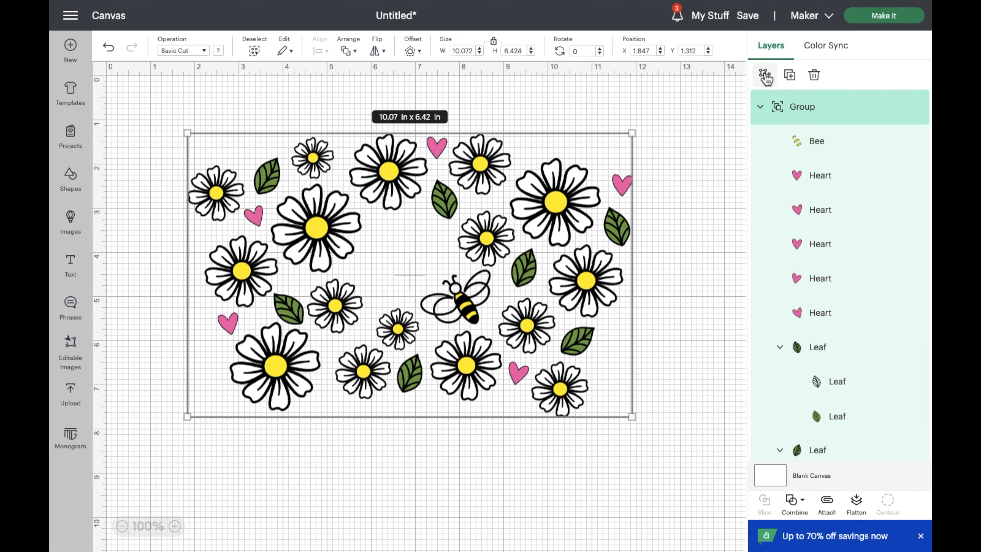
{"action": "left_click", "coordinate": [764, 76]}
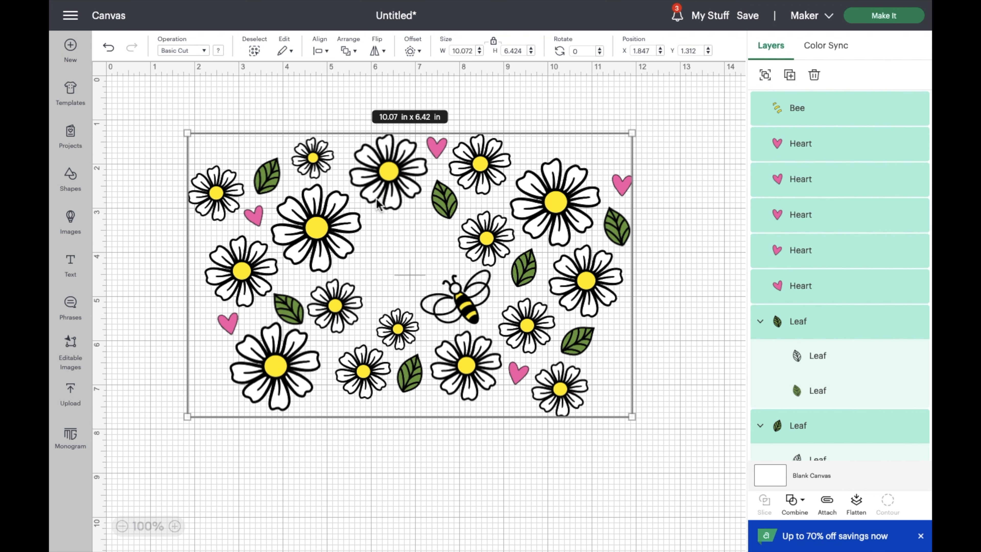
{"action": "left_click", "coordinate": [141, 220]}
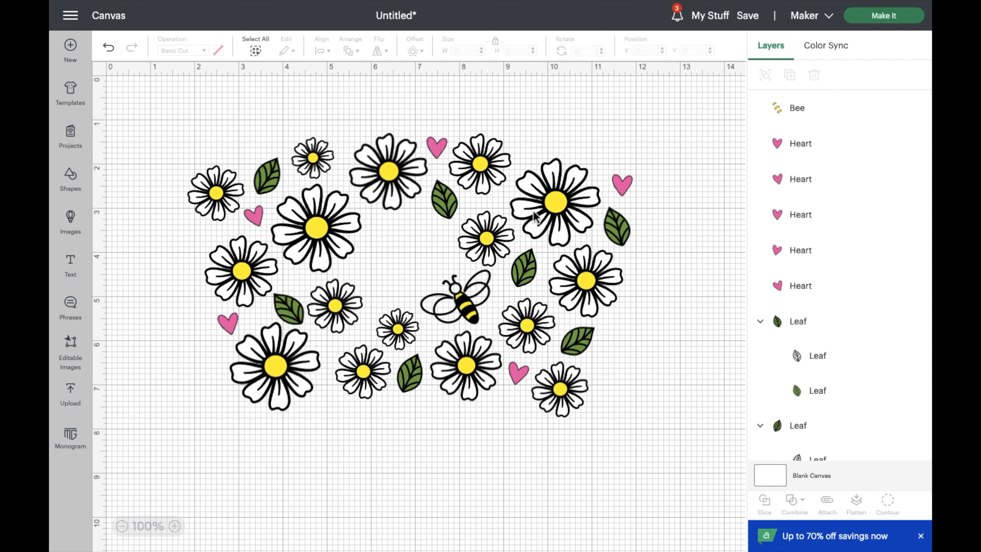
Hide the yellow bee stripes layer and all five pink heart layers
{"action": "left_click", "coordinate": [918, 108]}
{"action": "left_click", "coordinate": [918, 143]}
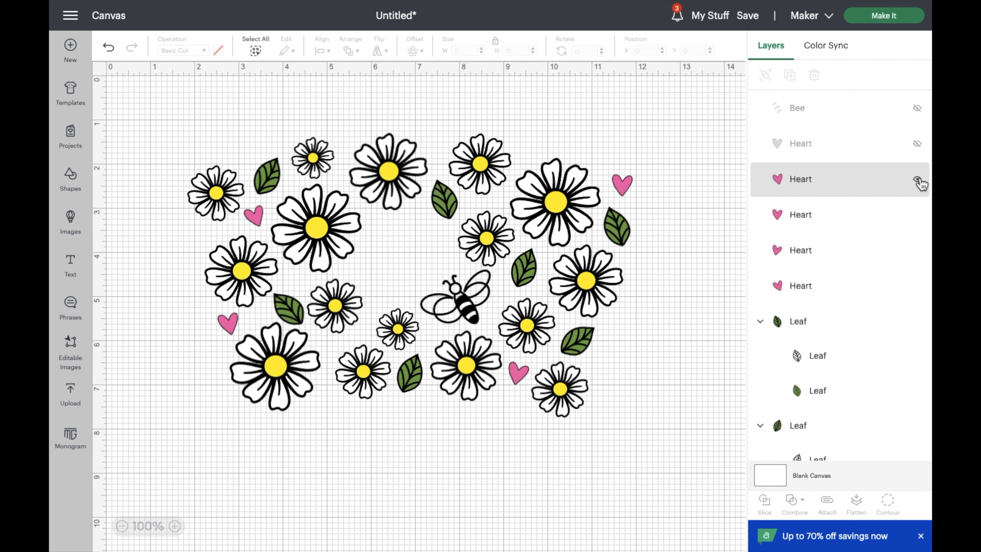
{"action": "left_click", "coordinate": [918, 180]}
{"action": "left_click", "coordinate": [917, 215]}
{"action": "left_click", "coordinate": [917, 250]}
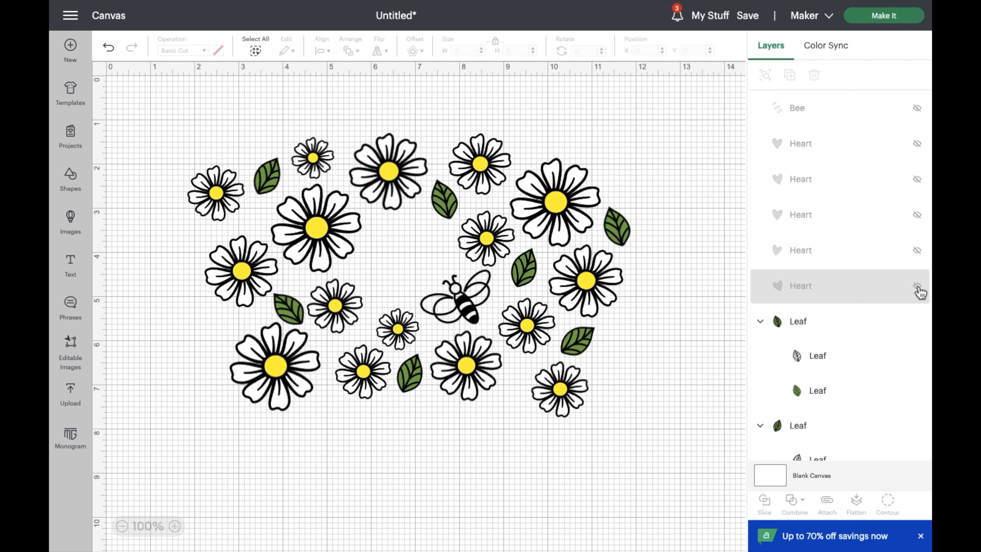
Hide the green fill layer of all seven leaves, keeping their black outline layers visible
{"action": "left_click", "coordinate": [918, 391]}
{"action": "scroll", "coordinate": [920, 397], "scroll_direction": "down", "scroll_amount": 3}
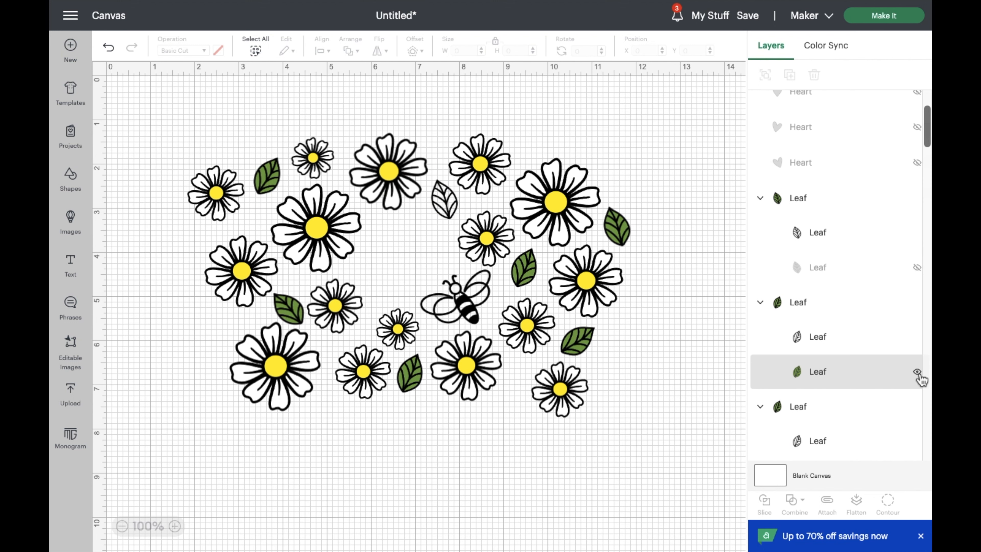
{"action": "left_click", "coordinate": [917, 371]}
{"action": "scroll", "coordinate": [909, 421], "scroll_direction": "down", "scroll_amount": 3}
{"action": "left_click", "coordinate": [917, 386]}
{"action": "scroll", "coordinate": [913, 410], "scroll_direction": "down", "scroll_amount": 1}
{"action": "scroll", "coordinate": [909, 421], "scroll_direction": "down", "scroll_amount": 1}
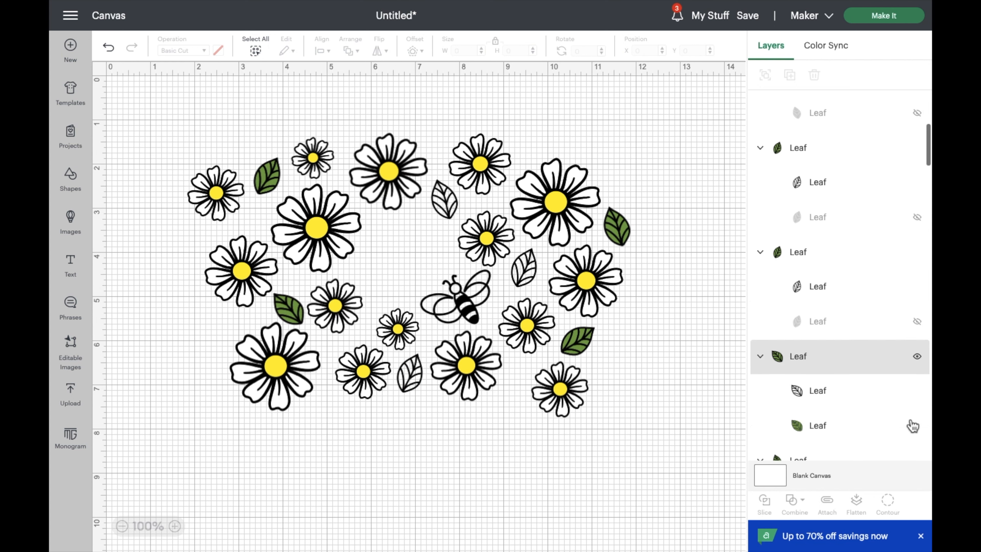
{"action": "left_click", "coordinate": [917, 408]}
{"action": "scroll", "coordinate": [919, 411], "scroll_direction": "down", "scroll_amount": 3}
{"action": "left_click", "coordinate": [918, 411]}
{"action": "scroll", "coordinate": [912, 397], "scroll_direction": "down", "scroll_amount": 1}
{"action": "scroll", "coordinate": [915, 402], "scroll_direction": "down", "scroll_amount": 3}
{"action": "left_click", "coordinate": [917, 395]}
{"action": "scroll", "coordinate": [918, 398], "scroll_direction": "down", "scroll_amount": 3}
{"action": "left_click", "coordinate": [918, 399]}
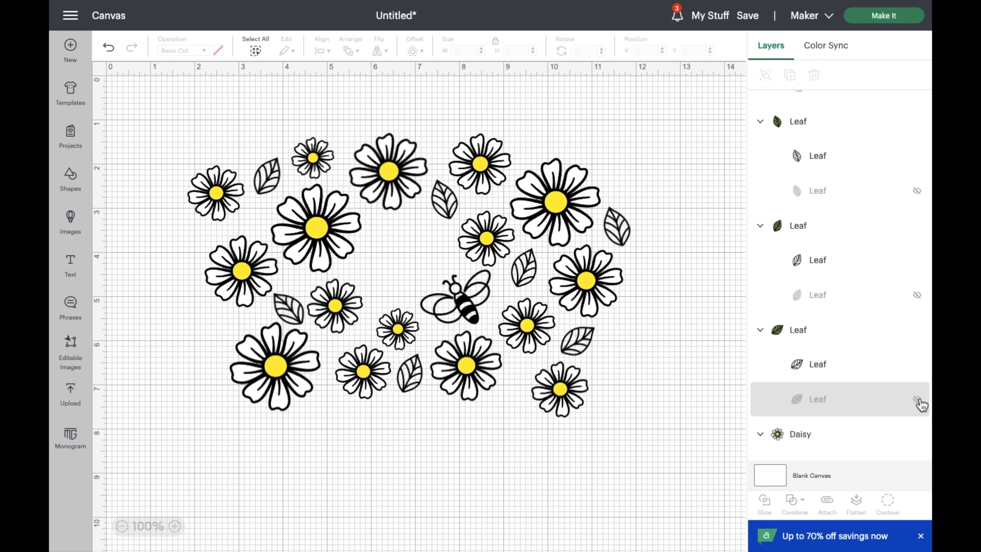
Hide the yellow center layer of every daisy
{"action": "scroll", "coordinate": [920, 402], "scroll_direction": "down", "scroll_amount": 3}
{"action": "left_click", "coordinate": [918, 390]}
{"action": "scroll", "coordinate": [921, 395], "scroll_direction": "down", "scroll_amount": 4}
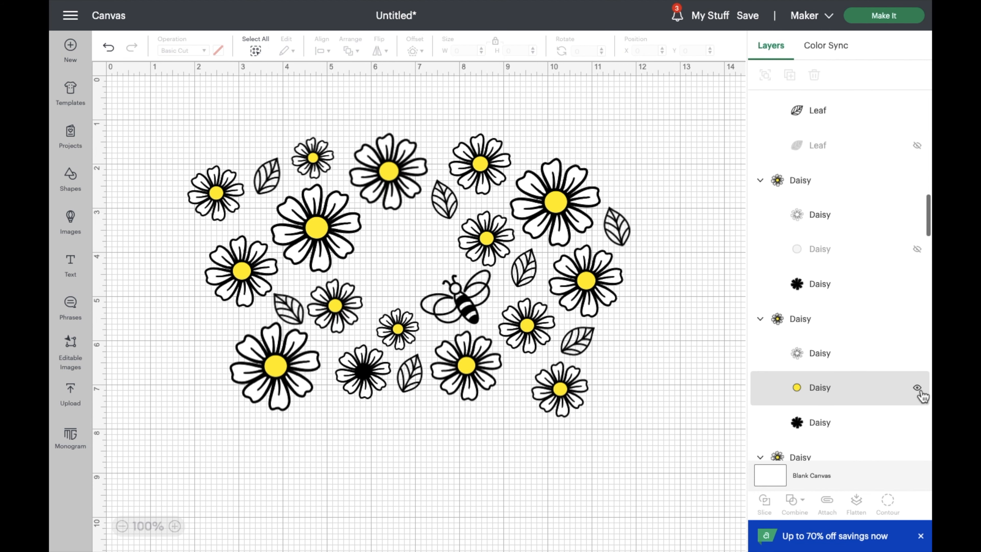
{"action": "scroll", "coordinate": [920, 393], "scroll_direction": "down", "scroll_amount": 4}
{"action": "left_click", "coordinate": [917, 384]}
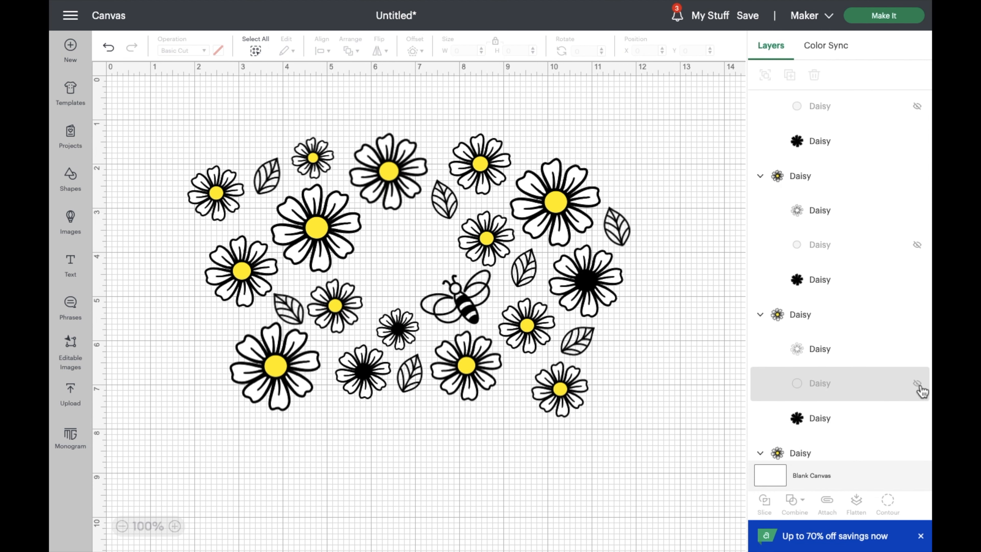
{"action": "scroll", "coordinate": [922, 392], "scroll_direction": "down", "scroll_amount": 5}
{"action": "left_click", "coordinate": [919, 356]}
{"action": "scroll", "coordinate": [921, 362], "scroll_direction": "down", "scroll_amount": 3}
{"action": "scroll", "coordinate": [918, 361], "scroll_direction": "down", "scroll_amount": 1}
{"action": "left_click", "coordinate": [918, 361]}
{"action": "scroll", "coordinate": [919, 360], "scroll_direction": "down", "scroll_amount": 4}
{"action": "left_click", "coordinate": [919, 360]}
{"action": "scroll", "coordinate": [918, 360], "scroll_direction": "down", "scroll_amount": 4}
{"action": "left_click", "coordinate": [919, 360]}
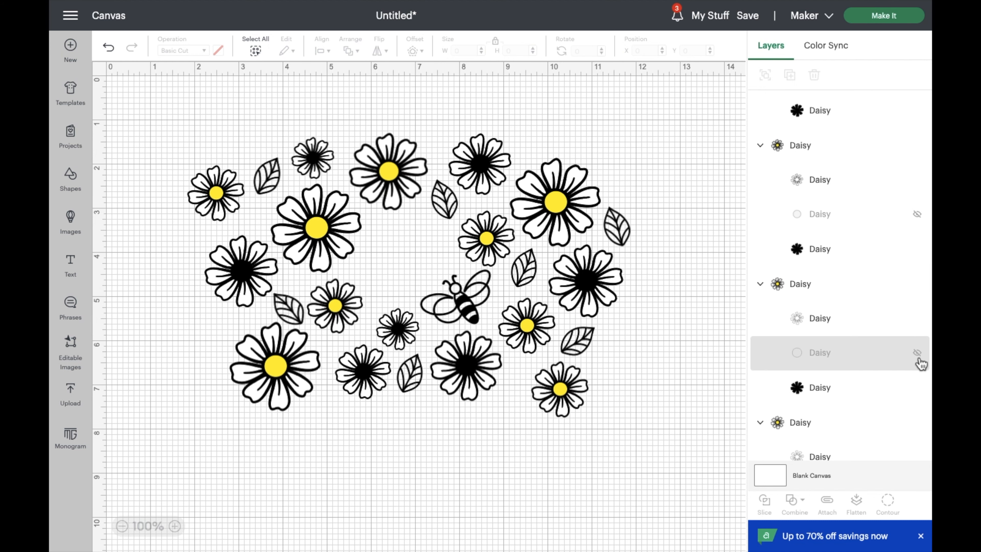
{"action": "scroll", "coordinate": [920, 362], "scroll_direction": "down", "scroll_amount": 4}
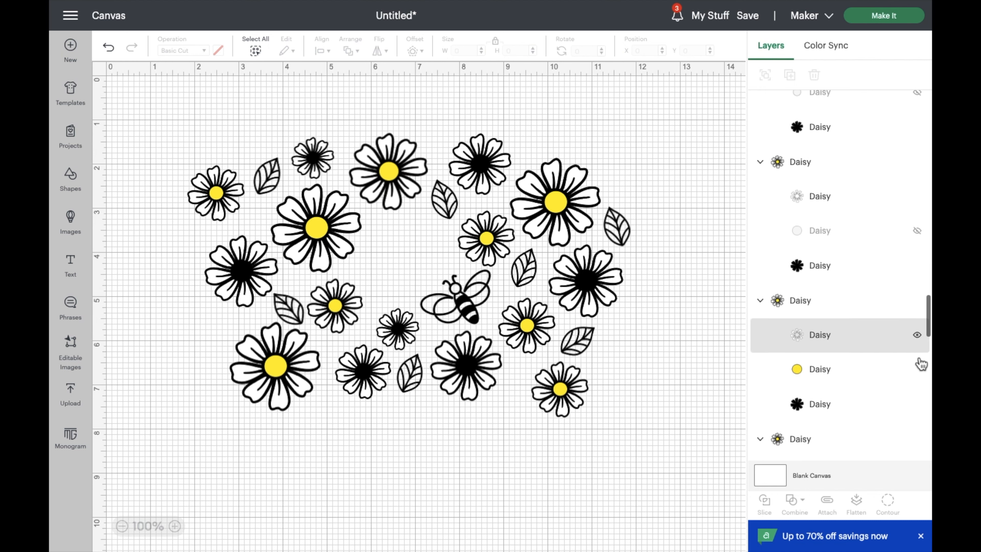
{"action": "left_click", "coordinate": [919, 367]}
{"action": "scroll", "coordinate": [919, 372], "scroll_direction": "down", "scroll_amount": 4}
{"action": "left_click", "coordinate": [918, 394]}
{"action": "scroll", "coordinate": [918, 398], "scroll_direction": "down", "scroll_amount": 3}
{"action": "left_click", "coordinate": [918, 420]}
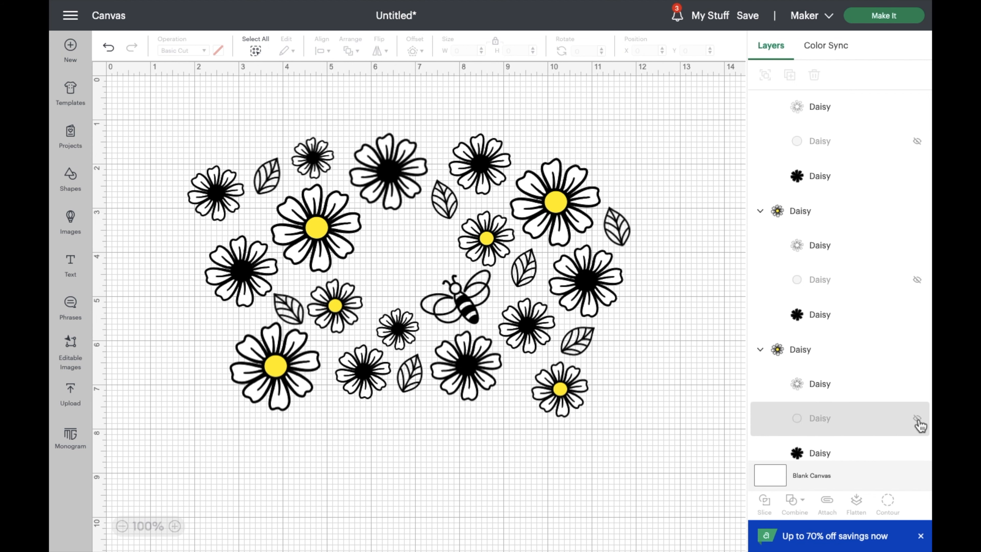
{"action": "scroll", "coordinate": [919, 423], "scroll_direction": "down", "scroll_amount": 4}
{"action": "left_click", "coordinate": [918, 430]}
{"action": "scroll", "coordinate": [918, 430], "scroll_direction": "down", "scroll_amount": 4}
{"action": "left_click", "coordinate": [919, 404]}
{"action": "scroll", "coordinate": [919, 405], "scroll_direction": "down", "scroll_amount": 4}
{"action": "left_click", "coordinate": [918, 401]}
{"action": "scroll", "coordinate": [919, 401], "scroll_direction": "down", "scroll_amount": 4}
{"action": "left_click", "coordinate": [918, 395]}
{"action": "scroll", "coordinate": [918, 395], "scroll_direction": "down", "scroll_amount": 4}
{"action": "left_click", "coordinate": [919, 388]}
{"action": "scroll", "coordinate": [919, 390], "scroll_direction": "down", "scroll_amount": 4}
{"action": "left_click", "coordinate": [918, 436]}
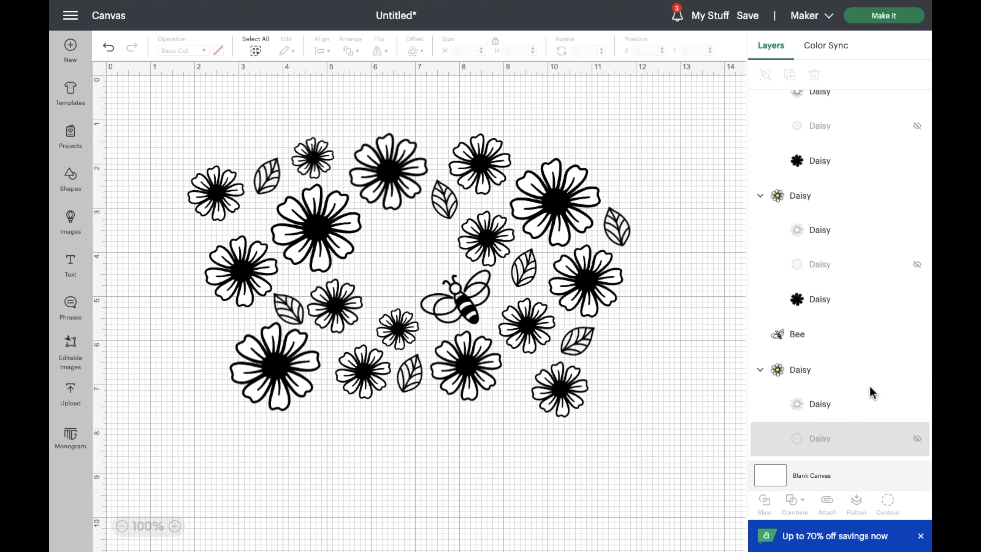
Hide the white petal layer of every daisy, leaving only the solid black flower bases visible
{"action": "scroll", "coordinate": [919, 402], "scroll_direction": "down", "scroll_amount": 1}
{"action": "left_click", "coordinate": [919, 218]}
{"action": "left_click", "coordinate": [919, 391]}
{"action": "scroll", "coordinate": [921, 393], "scroll_direction": "down", "scroll_amount": 2}
{"action": "scroll", "coordinate": [922, 396], "scroll_direction": "up", "scroll_amount": 8}
{"action": "left_click", "coordinate": [919, 322]}
{"action": "left_click", "coordinate": [919, 184]}
{"action": "scroll", "coordinate": [916, 177], "scroll_direction": "up", "scroll_amount": 3}
{"action": "left_click", "coordinate": [916, 163]}
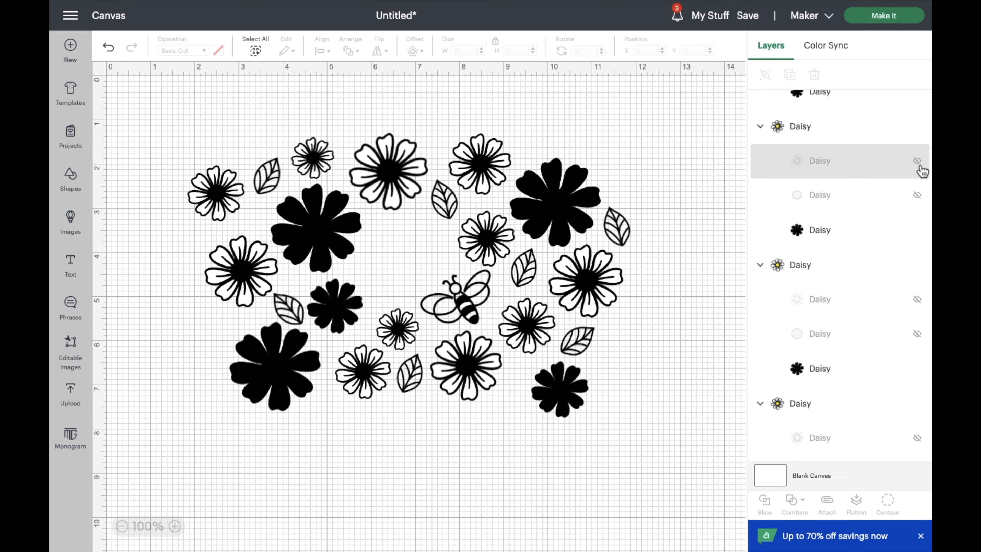
{"action": "scroll", "coordinate": [918, 164], "scroll_direction": "up", "scroll_amount": 2}
{"action": "left_click", "coordinate": [916, 112]}
{"action": "scroll", "coordinate": [918, 120], "scroll_direction": "up", "scroll_amount": 4}
{"action": "left_click", "coordinate": [918, 129]}
{"action": "scroll", "coordinate": [911, 174], "scroll_direction": "up", "scroll_amount": 2}
{"action": "scroll", "coordinate": [905, 224], "scroll_direction": "up", "scroll_amount": 2}
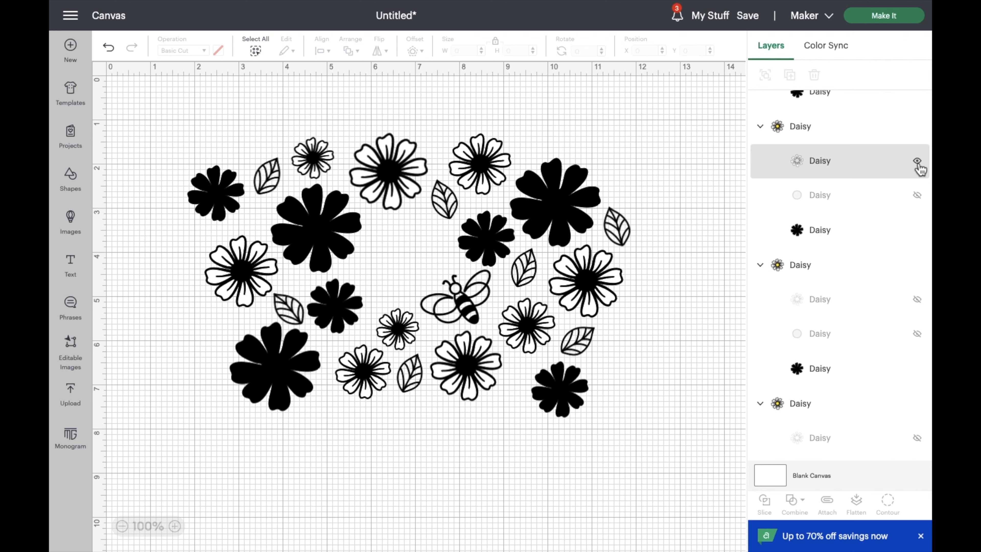
{"action": "left_click", "coordinate": [917, 162]}
{"action": "scroll", "coordinate": [918, 167], "scroll_direction": "up", "scroll_amount": 6}
{"action": "scroll", "coordinate": [918, 169], "scroll_direction": "down", "scroll_amount": 1}
{"action": "left_click", "coordinate": [914, 247]}
{"action": "left_click", "coordinate": [917, 111]}
{"action": "scroll", "coordinate": [915, 114], "scroll_direction": "down", "scroll_amount": 1}
{"action": "scroll", "coordinate": [917, 116], "scroll_direction": "up", "scroll_amount": 7}
{"action": "left_click", "coordinate": [917, 141]}
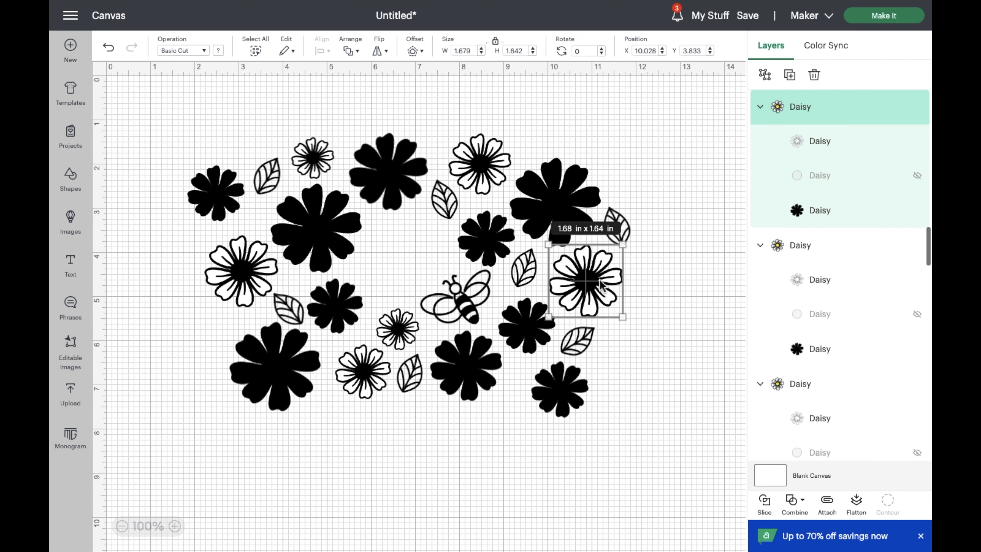
{"action": "left_click", "coordinate": [918, 281]}
{"action": "scroll", "coordinate": [918, 284], "scroll_direction": "up", "scroll_amount": 3}
{"action": "left_click", "coordinate": [917, 142]}
{"action": "scroll", "coordinate": [914, 158], "scroll_direction": "down", "scroll_amount": 1}
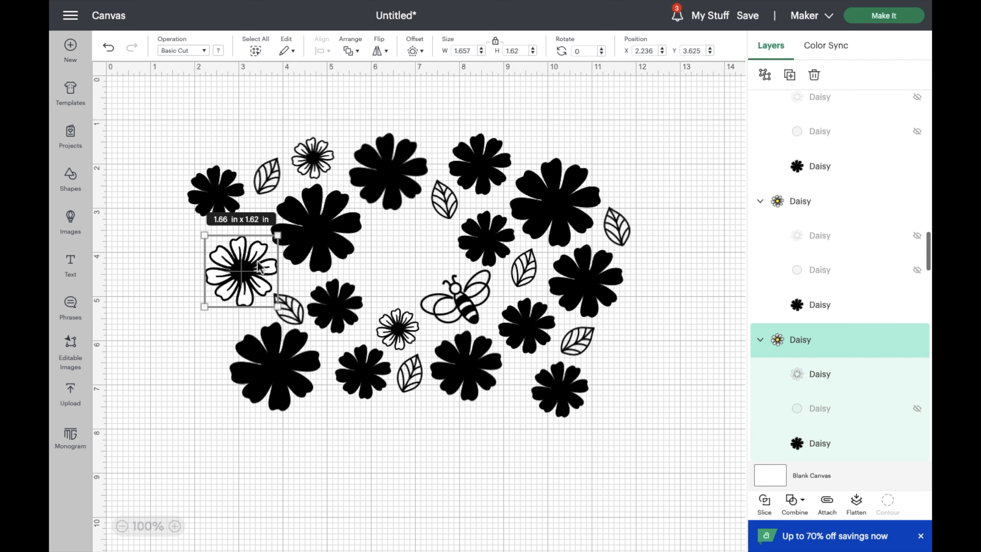
{"action": "left_click", "coordinate": [916, 374]}
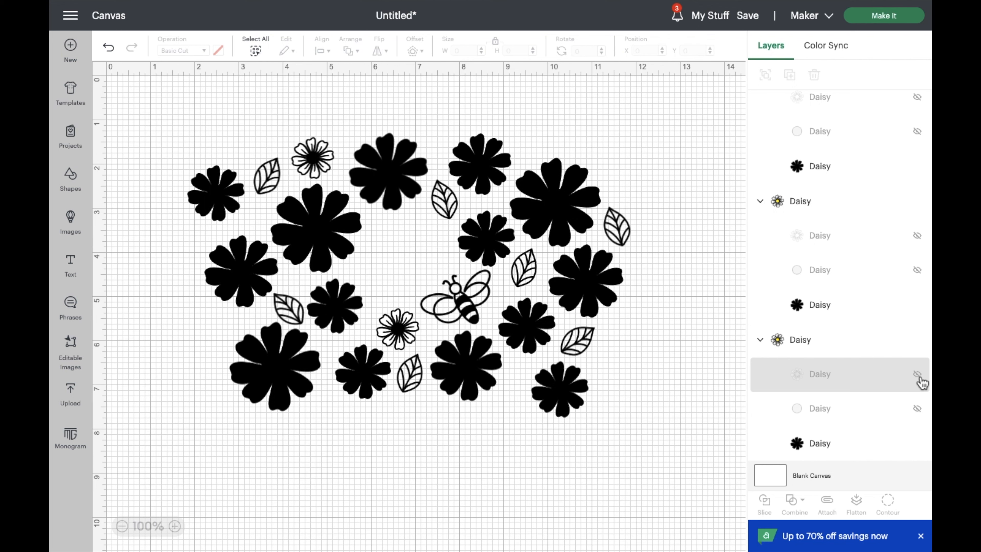
{"action": "left_click", "coordinate": [920, 375]}
{"action": "left_click", "coordinate": [400, 329]}
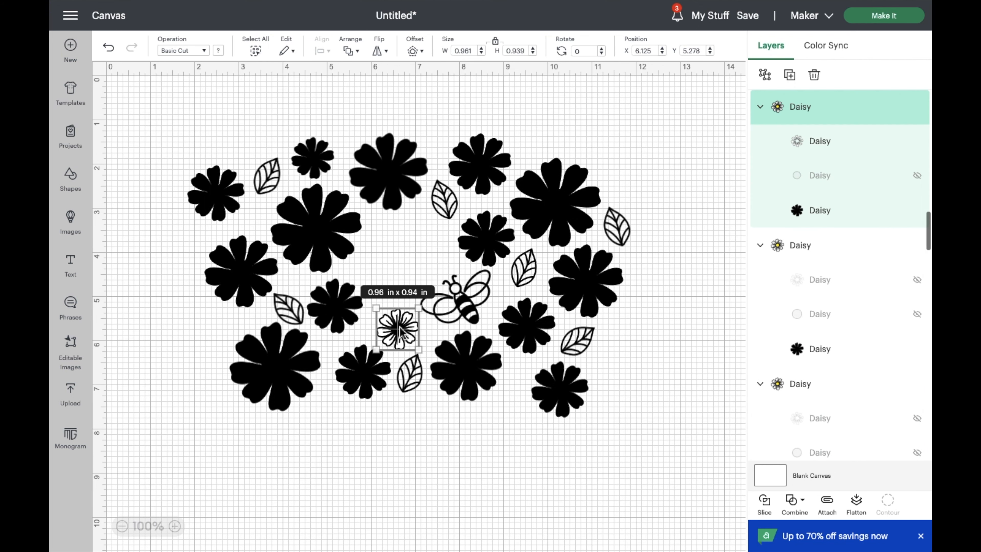
{"action": "left_click", "coordinate": [917, 141]}
Weld all visible black daisies, leaf outlines and the bee into a single black base layer
{"action": "left_click_drag", "start_coordinate": [156, 138], "coordinate": [682, 485]}
{"action": "left_click", "coordinate": [809, 504]}
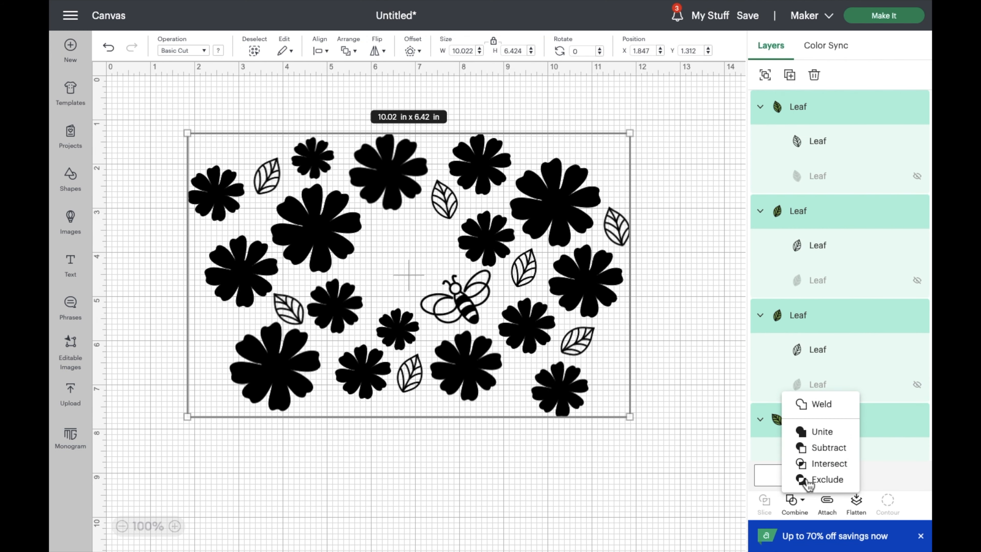
{"action": "left_click", "coordinate": [821, 408]}
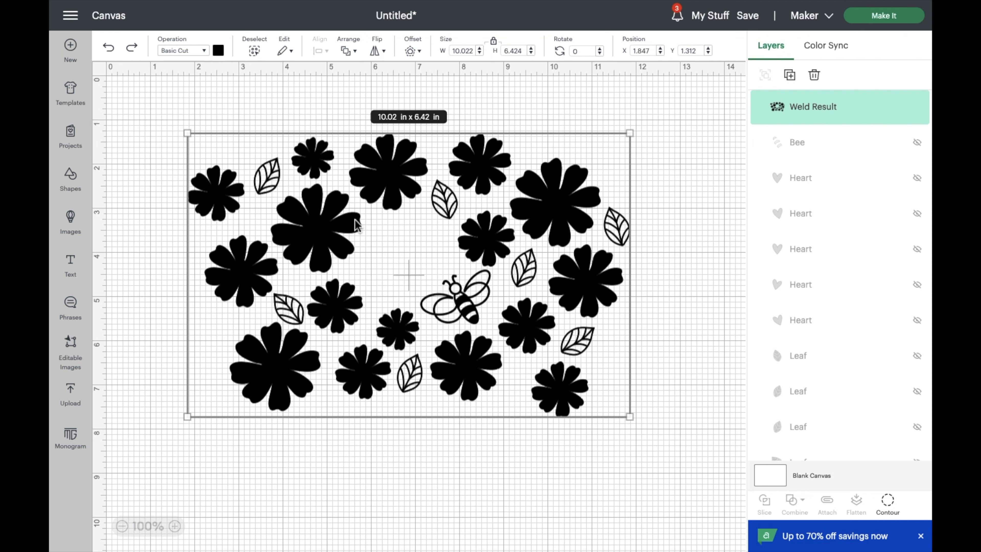
{"action": "left_click", "coordinate": [700, 142]}
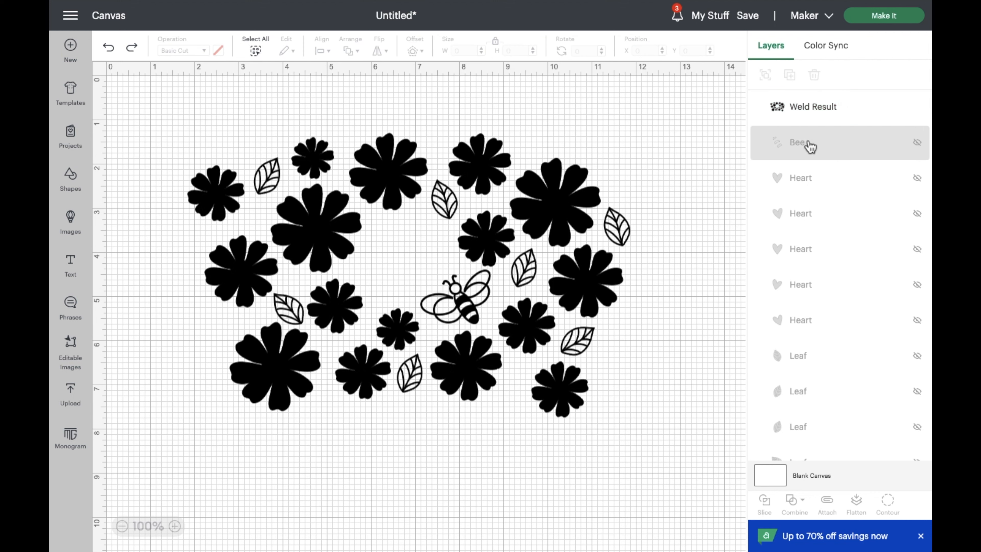
Show all five pink heart layers again
{"action": "scroll", "coordinate": [808, 145], "scroll_direction": "down", "scroll_amount": 2}
{"action": "scroll", "coordinate": [808, 146], "scroll_direction": "up", "scroll_amount": 2}
{"action": "left_click", "coordinate": [916, 164]}
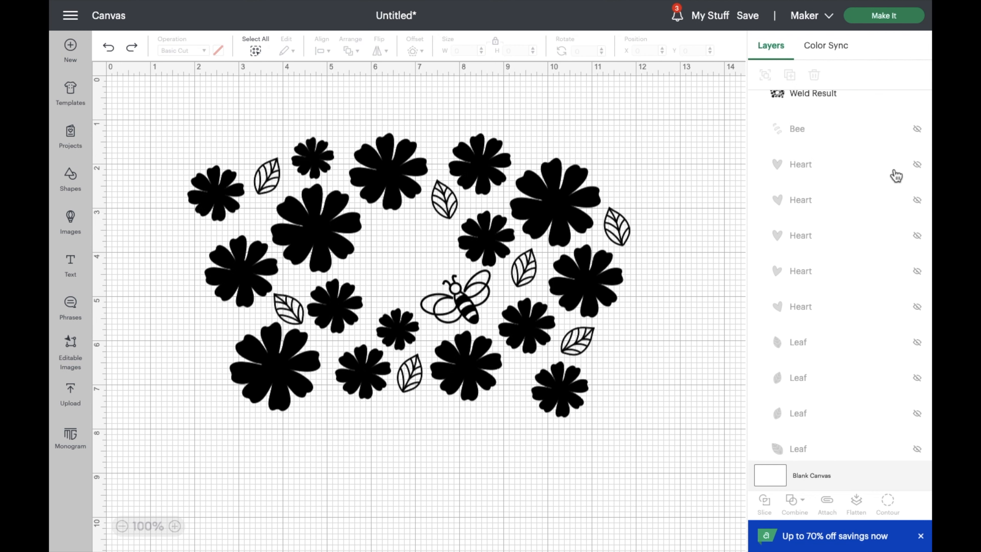
{"action": "left_click", "coordinate": [916, 200]}
{"action": "left_click", "coordinate": [917, 235]}
{"action": "left_click", "coordinate": [916, 271]}
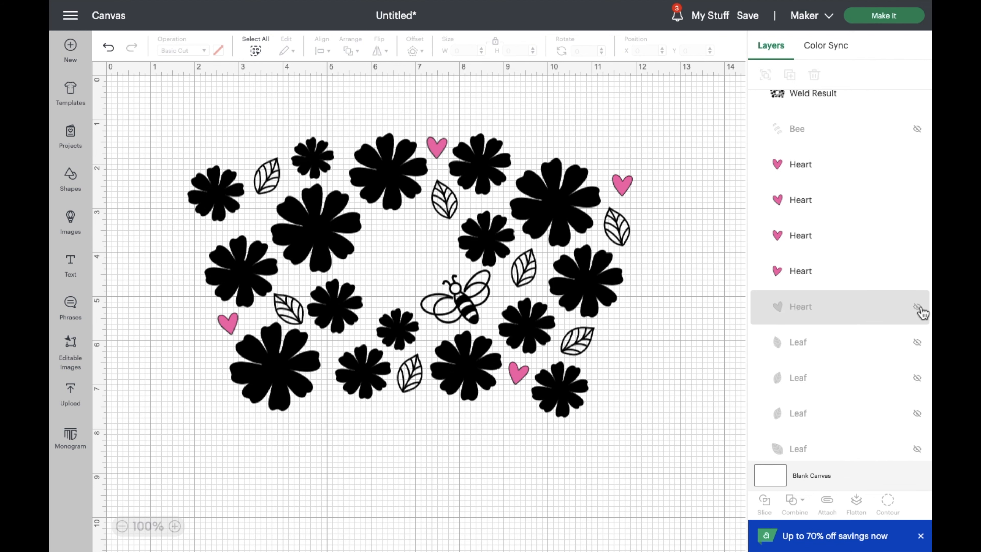
Hide the welded black base layer and weld the five pink hearts into one layer
{"action": "left_click", "coordinate": [583, 286]}
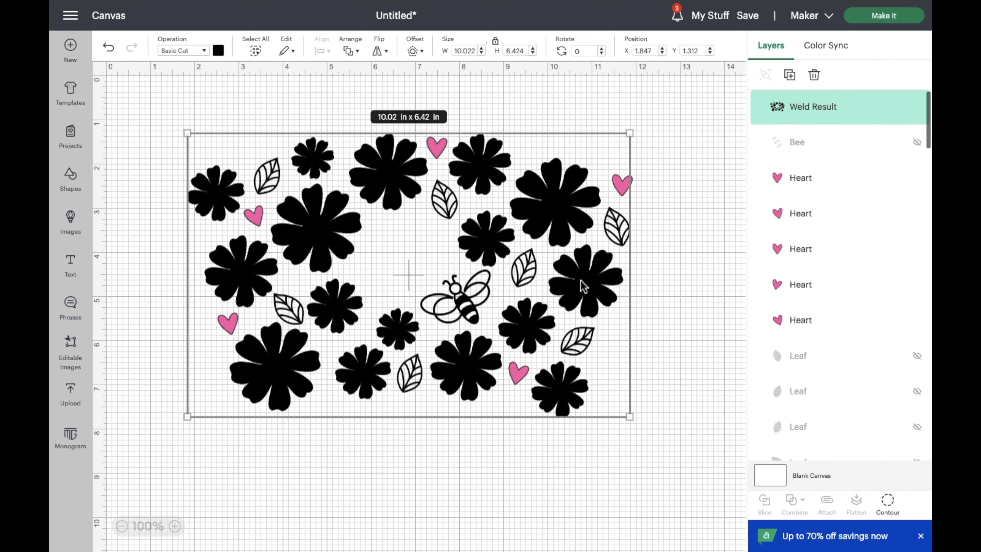
{"action": "left_click", "coordinate": [915, 105]}
{"action": "left_click_drag", "start_coordinate": [141, 105], "coordinate": [681, 449]}
{"action": "left_click", "coordinate": [808, 502]}
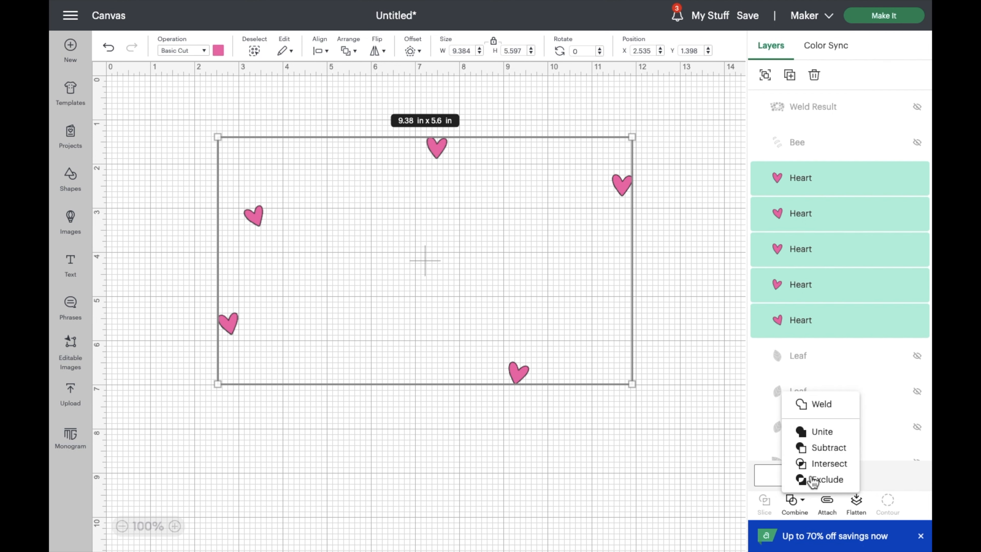
{"action": "left_click", "coordinate": [817, 404]}
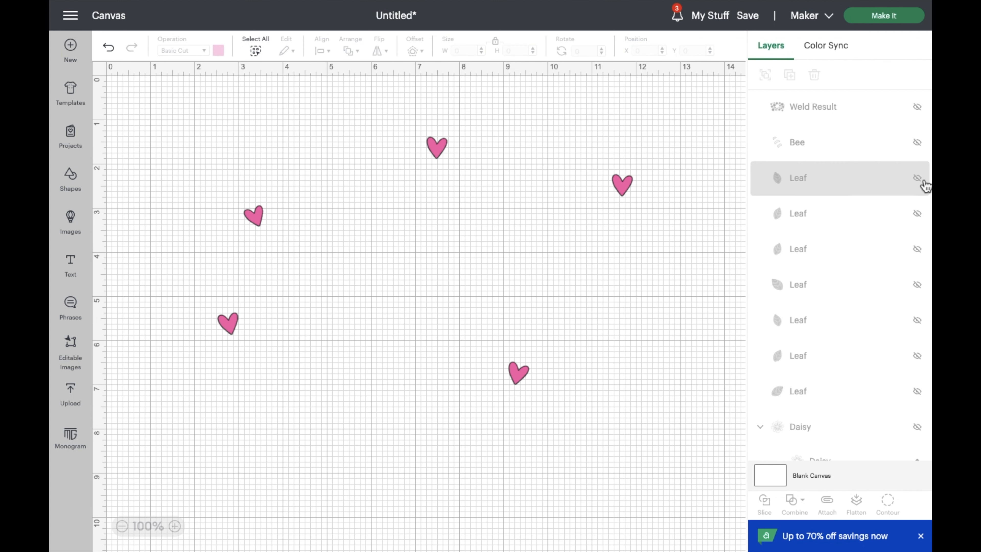
Hide the welded hearts layer and show all seven green leaf fill layers
{"action": "left_click", "coordinate": [917, 107]}
{"action": "left_click", "coordinate": [918, 213]}
{"action": "left_click", "coordinate": [917, 249]}
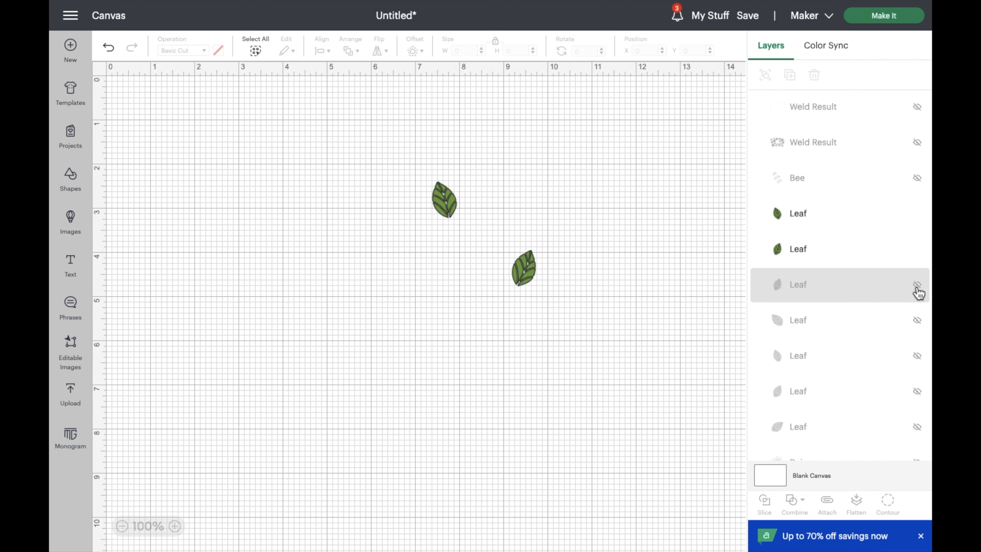
{"action": "left_click", "coordinate": [917, 284]}
{"action": "left_click", "coordinate": [917, 320]}
{"action": "left_click", "coordinate": [917, 355]}
{"action": "left_click", "coordinate": [917, 391]}
{"action": "left_click", "coordinate": [917, 426]}
{"action": "scroll", "coordinate": [896, 329], "scroll_direction": "down", "scroll_amount": 3}
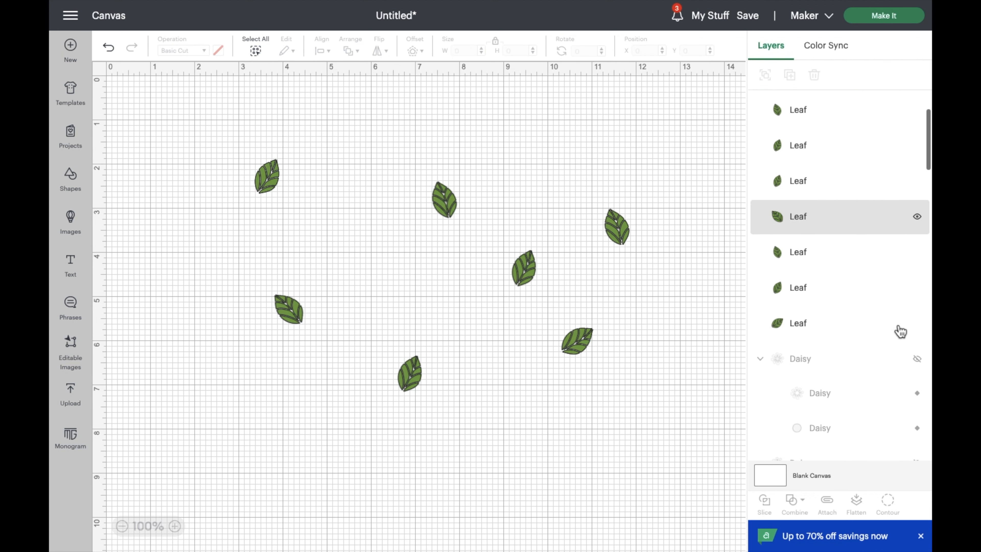
Weld the seven green leaves into one layer and hide the welded result
{"action": "left_click_drag", "start_coordinate": [213, 127], "coordinate": [661, 436]}
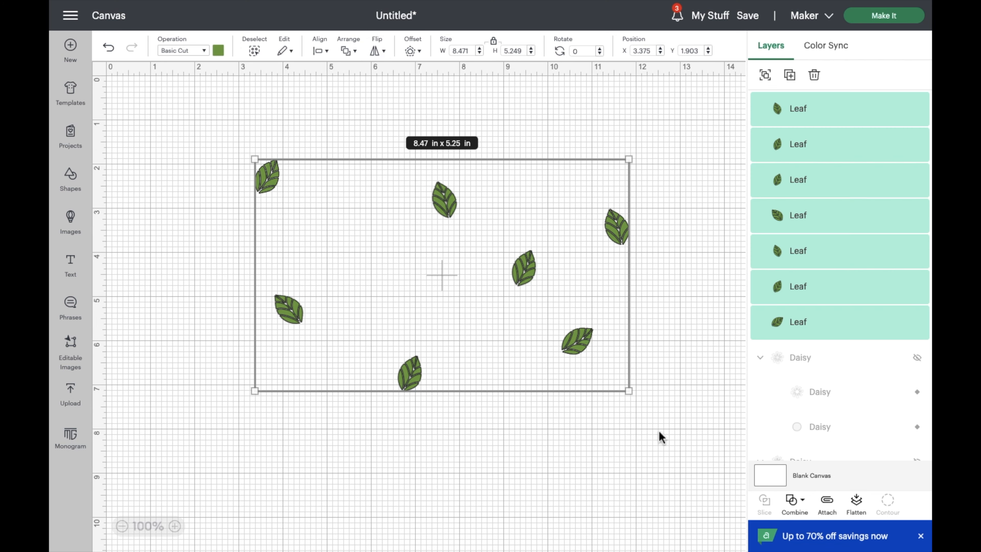
{"action": "left_click", "coordinate": [807, 504]}
{"action": "left_click", "coordinate": [815, 406]}
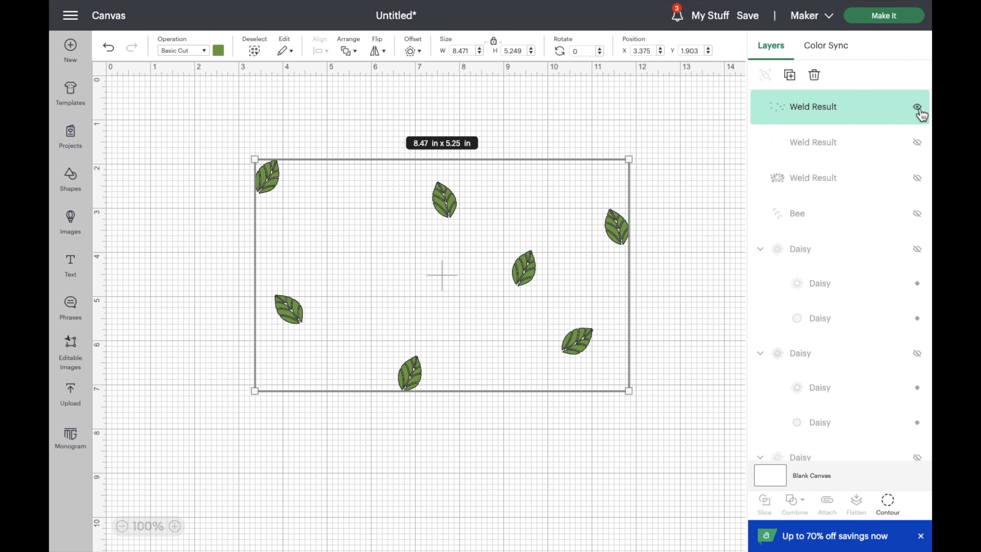
{"action": "left_click", "coordinate": [918, 108]}
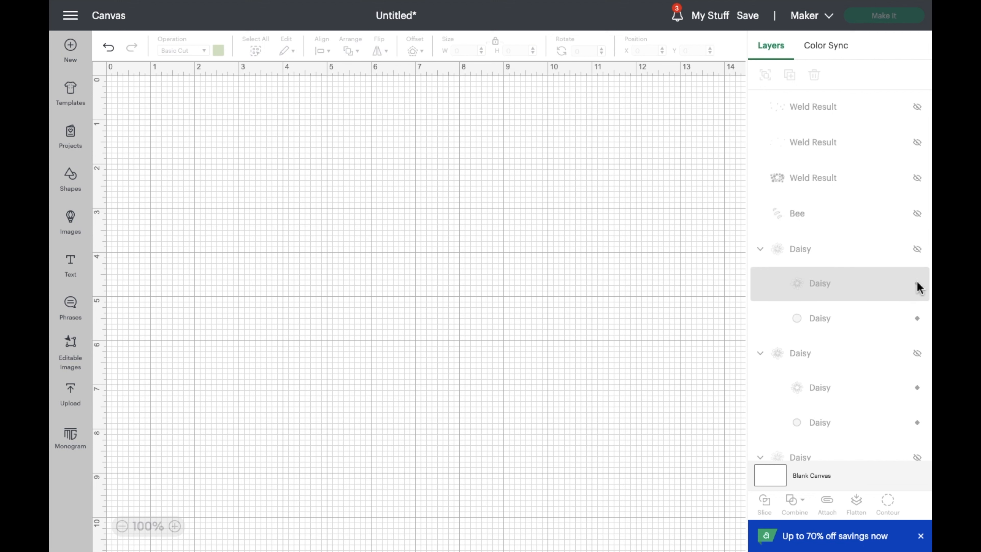
Show the yellow bee stripes and the yellow center of every daisy, keeping the white petal layers hidden
{"action": "left_click", "coordinate": [917, 213]}
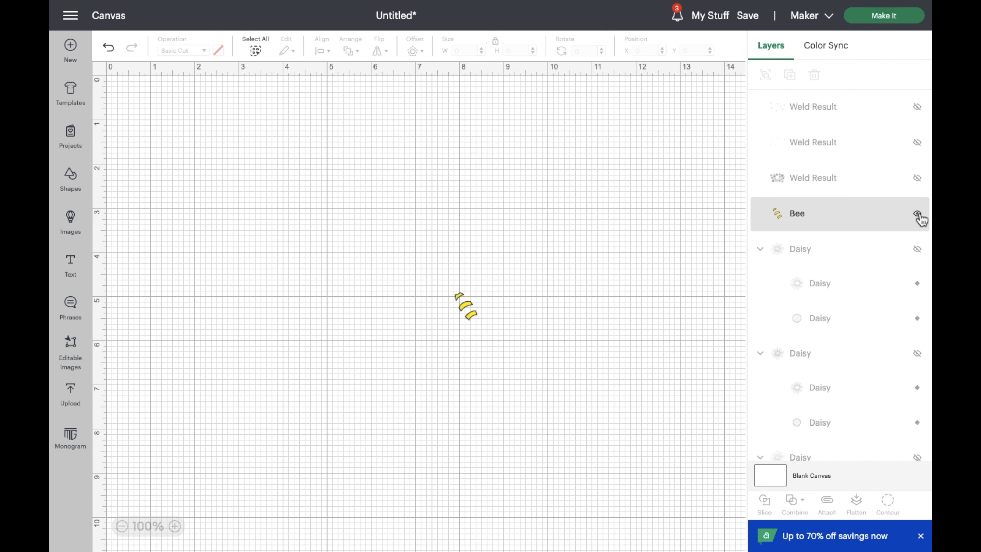
{"action": "left_click", "coordinate": [918, 318]}
{"action": "left_click", "coordinate": [919, 423]}
{"action": "scroll", "coordinate": [919, 423], "scroll_direction": "down", "scroll_amount": 2}
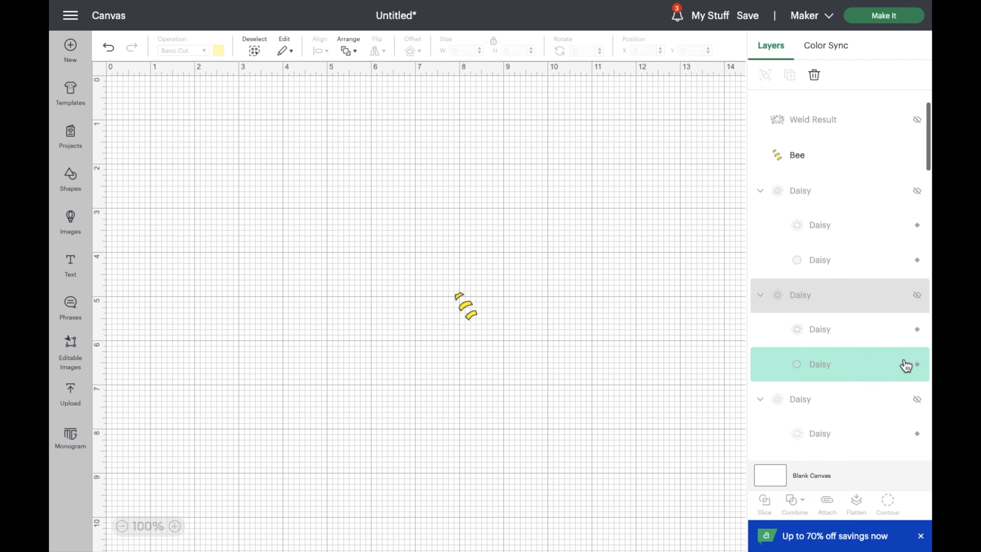
{"action": "left_click", "coordinate": [917, 364]}
{"action": "left_click", "coordinate": [918, 260]}
{"action": "scroll", "coordinate": [919, 348], "scroll_direction": "down", "scroll_amount": 4}
{"action": "left_click", "coordinate": [917, 285]}
{"action": "left_click", "coordinate": [917, 319]}
{"action": "left_click", "coordinate": [918, 390]}
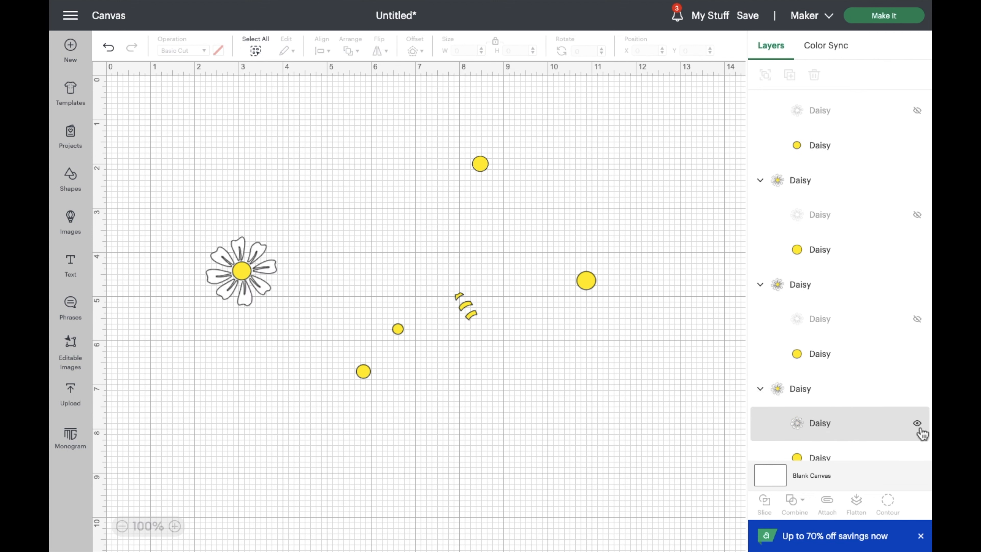
{"action": "left_click", "coordinate": [918, 422]}
{"action": "scroll", "coordinate": [918, 411], "scroll_direction": "down", "scroll_amount": 9}
{"action": "left_click", "coordinate": [918, 324]}
{"action": "left_click", "coordinate": [917, 302]}
{"action": "left_click", "coordinate": [917, 294]}
{"action": "left_click", "coordinate": [917, 185]}
{"action": "left_click", "coordinate": [917, 219]}
{"action": "scroll", "coordinate": [904, 294], "scroll_direction": "down", "scroll_amount": 8}
{"action": "left_click", "coordinate": [916, 273]}
{"action": "left_click", "coordinate": [917, 309]}
{"action": "left_click", "coordinate": [917, 380]}
{"action": "left_click", "coordinate": [917, 294]}
{"action": "left_click", "coordinate": [917, 318]}
{"action": "scroll", "coordinate": [904, 390], "scroll_direction": "down", "scroll_amount": 5}
{"action": "left_click", "coordinate": [917, 376]}
{"action": "left_click", "coordinate": [916, 365]}
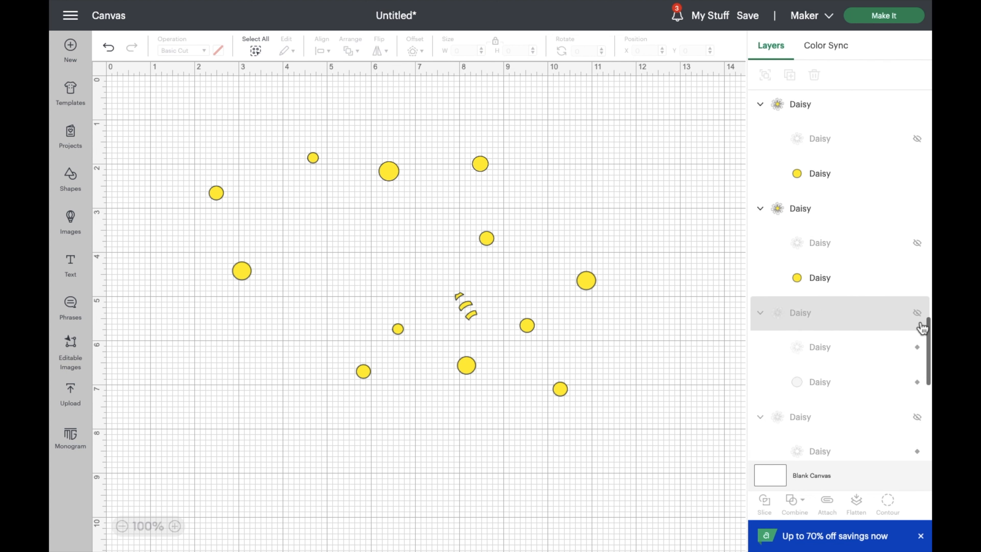
{"action": "left_click", "coordinate": [917, 314]}
{"action": "left_click", "coordinate": [917, 347]}
{"action": "scroll", "coordinate": [918, 347], "scroll_direction": "down", "scroll_amount": 5}
{"action": "left_click", "coordinate": [918, 225]}
{"action": "left_click", "coordinate": [918, 259]}
{"action": "scroll", "coordinate": [893, 401], "scroll_direction": "down", "scroll_amount": 2}
{"action": "scroll", "coordinate": [895, 388], "scroll_direction": "up", "scroll_amount": 20}
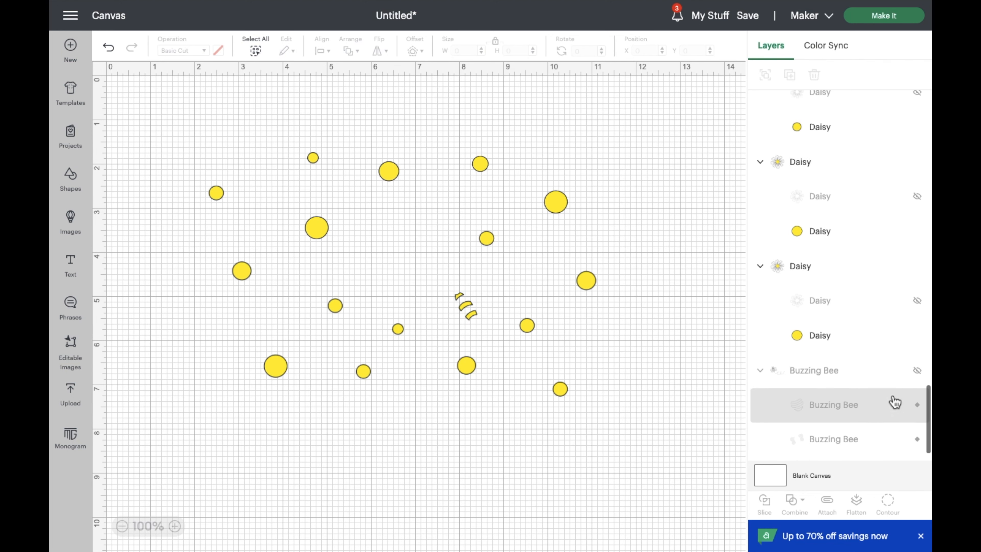
Weld all the yellow daisy centers and bee stripes into one layer and hide the welded result
{"action": "scroll", "coordinate": [839, 275], "scroll_direction": "up", "scroll_amount": 5}
{"action": "left_click_drag", "start_coordinate": [192, 133], "coordinate": [606, 405]}
{"action": "left_click", "coordinate": [792, 497]}
{"action": "left_click", "coordinate": [832, 407]}
{"action": "left_click", "coordinate": [918, 109]}
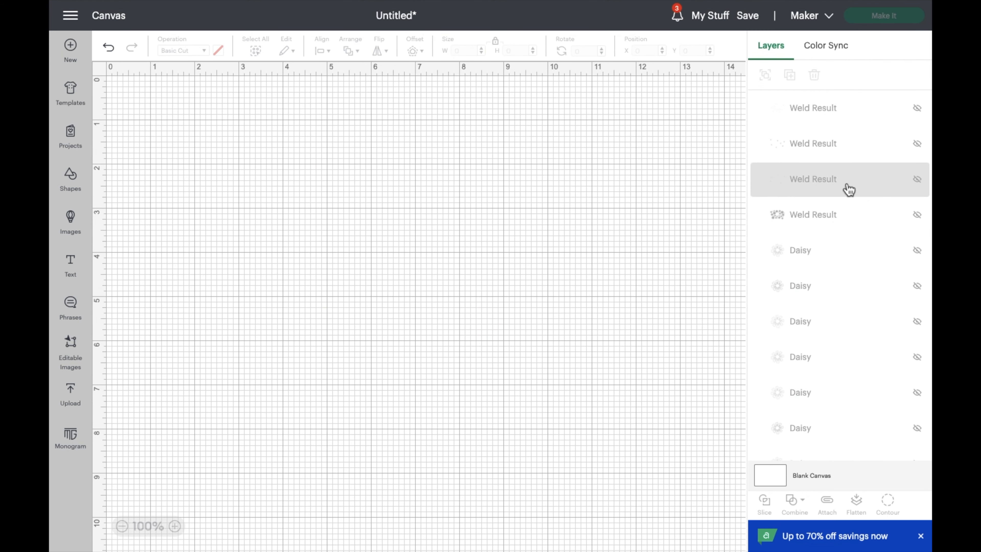
Show the white petal layers of all the daisies and weld them into one layer
{"action": "scroll", "coordinate": [909, 166], "scroll_direction": "down", "scroll_amount": 3}
{"action": "left_click", "coordinate": [917, 150]}
{"action": "left_click", "coordinate": [917, 185]}
{"action": "left_click", "coordinate": [917, 220]}
{"action": "left_click", "coordinate": [916, 256]}
{"action": "left_click", "coordinate": [916, 292]}
{"action": "left_click", "coordinate": [917, 328]}
{"action": "left_click", "coordinate": [917, 362]}
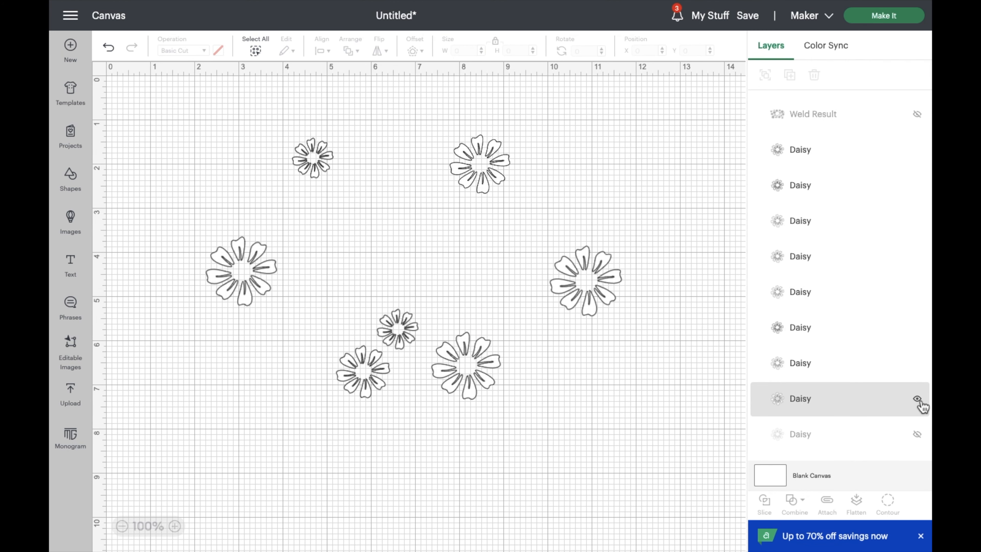
{"action": "left_click", "coordinate": [917, 398]}
{"action": "left_click", "coordinate": [917, 434]}
{"action": "left_click_drag", "start_coordinate": [165, 102], "coordinate": [680, 436]}
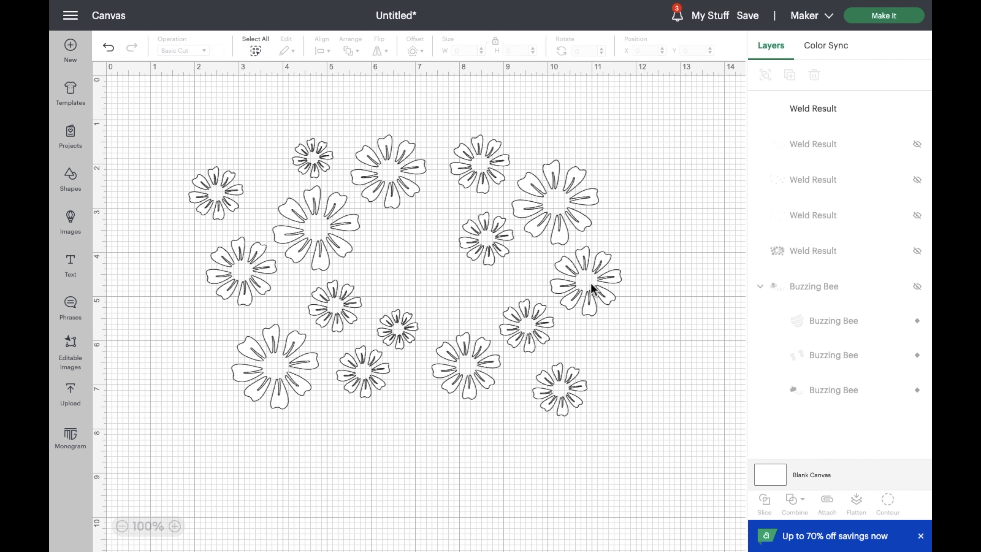
Show the welded yellow, green, pink and black layers together with the white petals
{"action": "left_click", "coordinate": [917, 145]}
{"action": "left_click", "coordinate": [918, 180]}
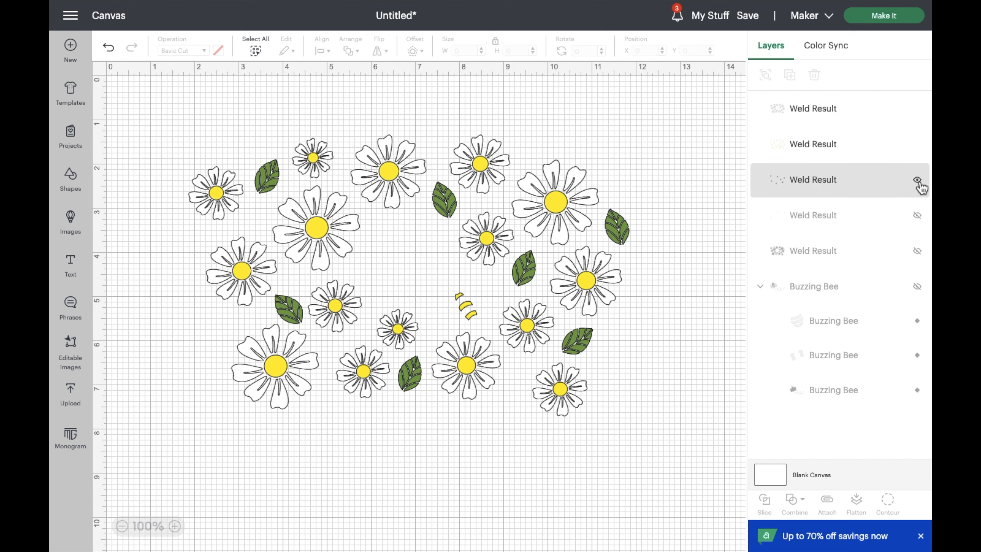
{"action": "left_click", "coordinate": [918, 216]}
{"action": "left_click", "coordinate": [917, 251]}
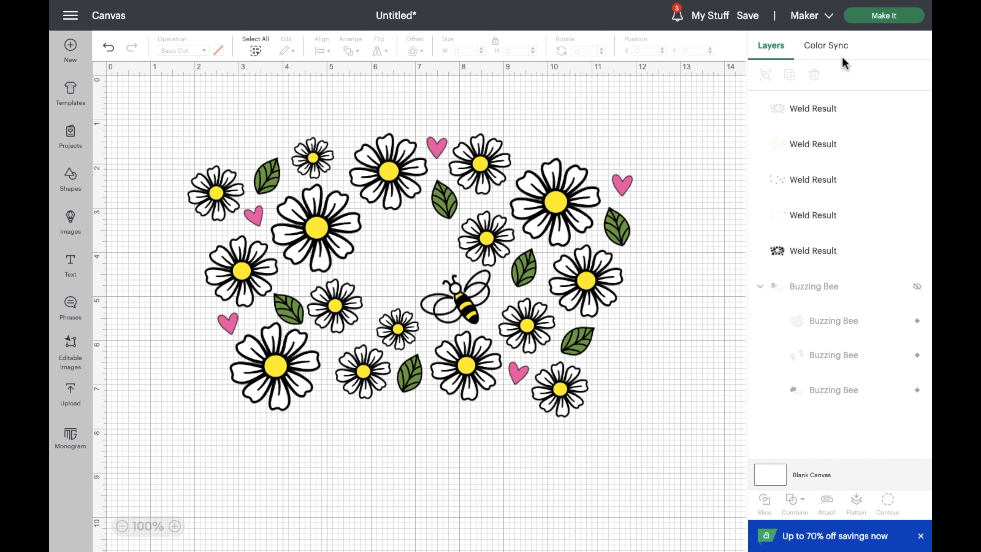
Send the design to mat preparation and preview the separate color mats through to the pink hearts mat
{"action": "left_click", "coordinate": [884, 17]}
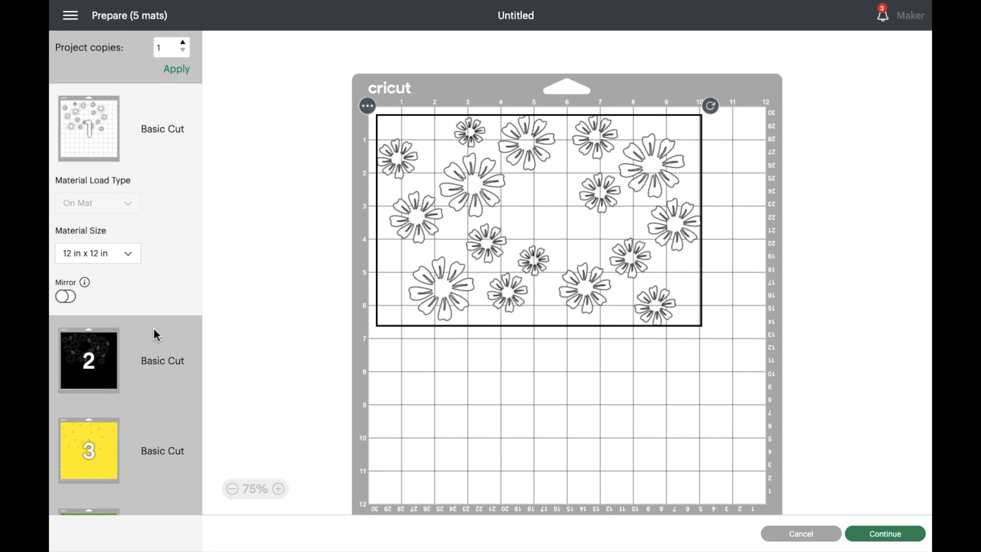
{"action": "left_click", "coordinate": [111, 363]}
{"action": "left_click", "coordinate": [112, 363]}
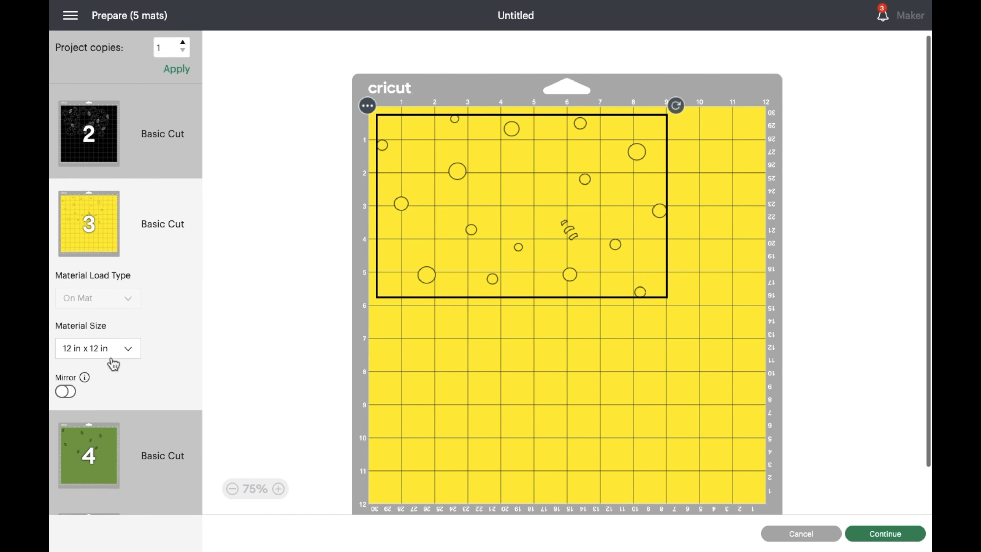
{"action": "left_click", "coordinate": [111, 364]}
{"action": "left_click", "coordinate": [105, 468]}
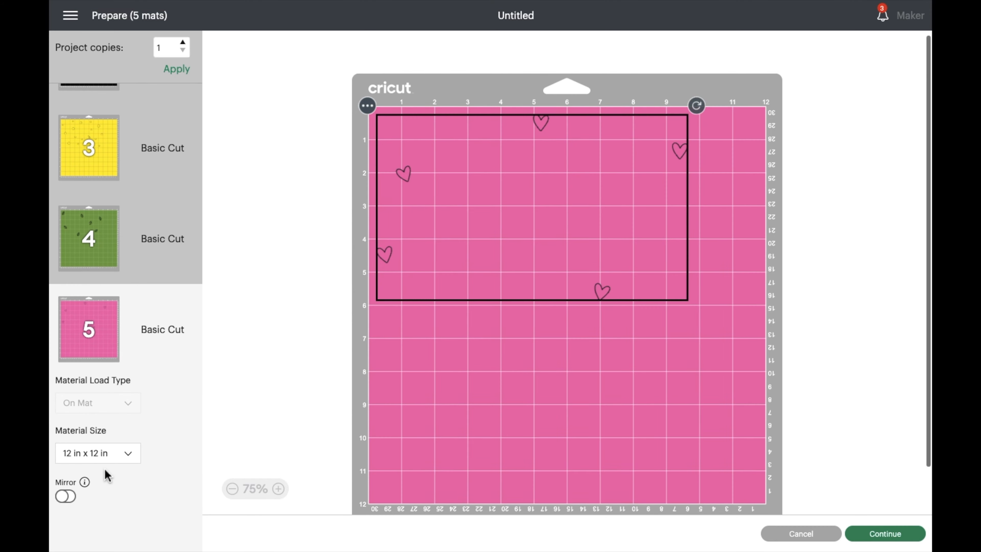